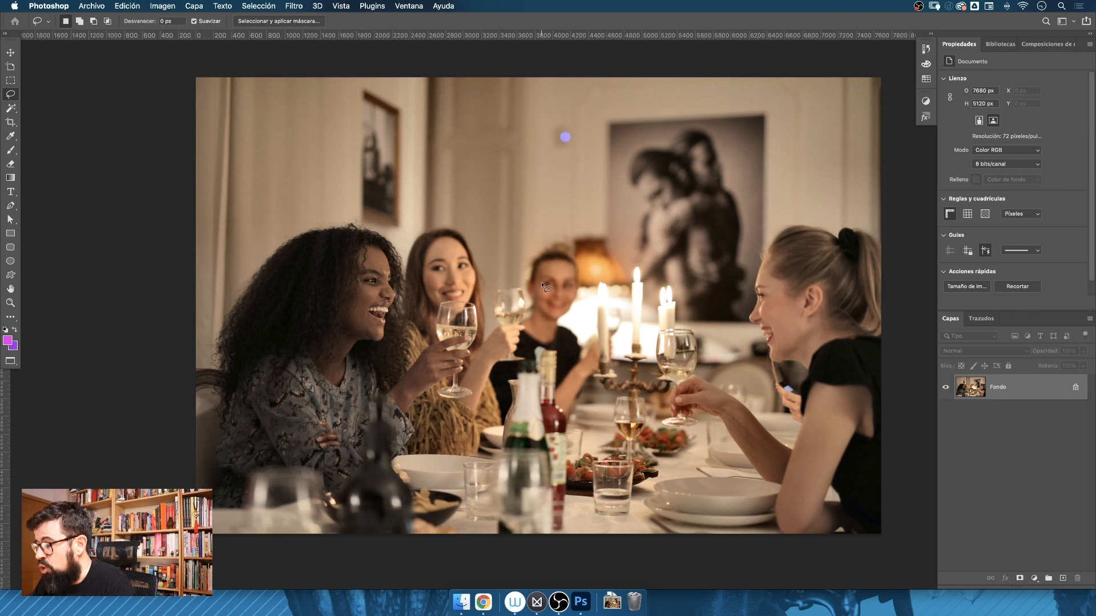
pyautogui.press('super+plus')
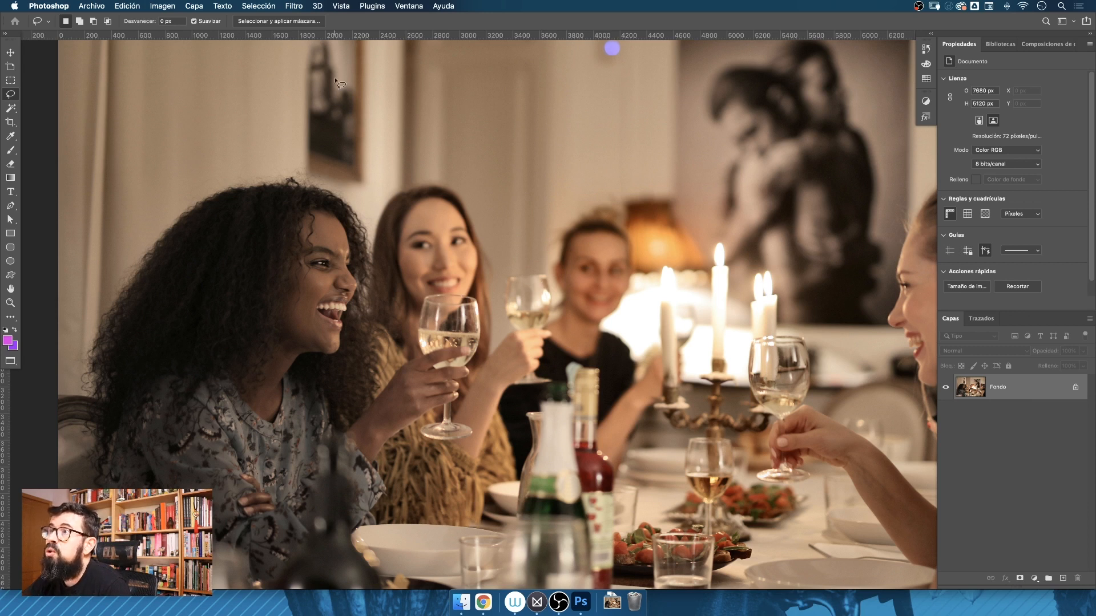
pyautogui.click(294, 6)
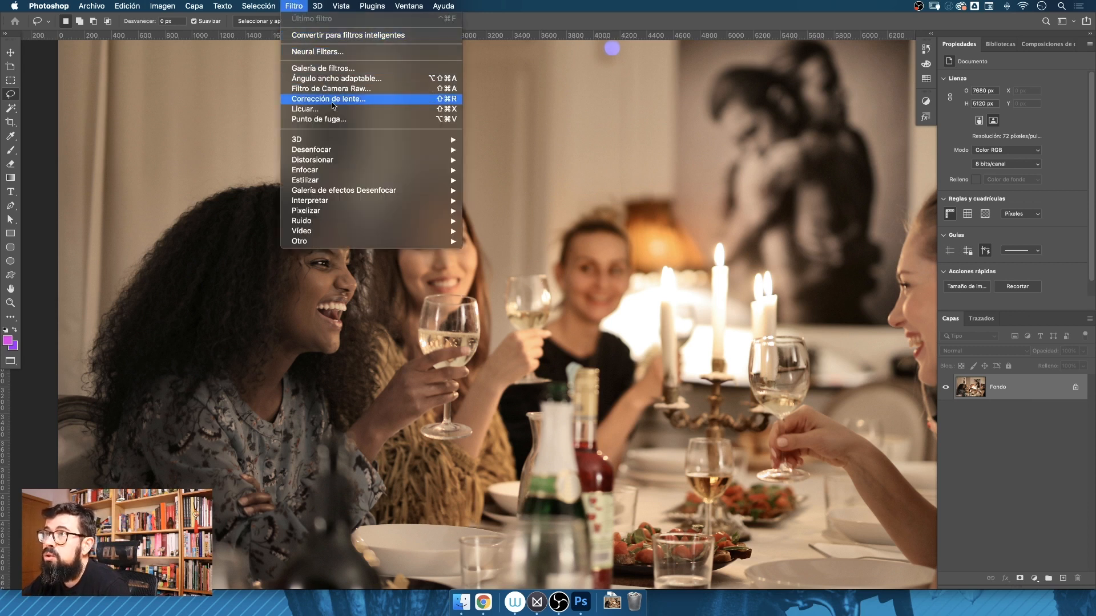
pyautogui.moveTo(341, 173)
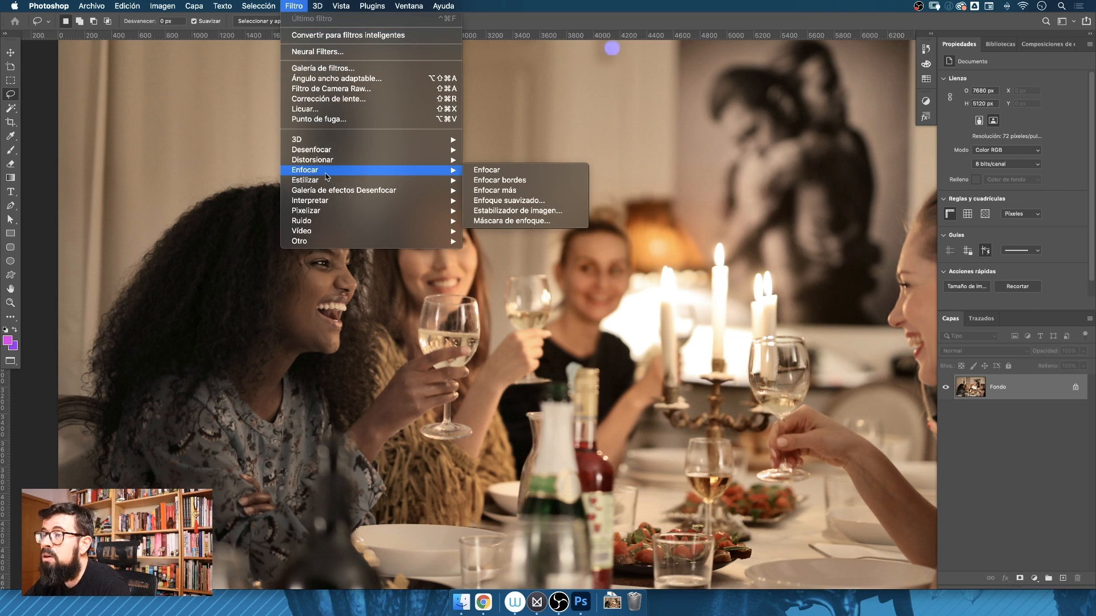
pyautogui.click(157, 255)
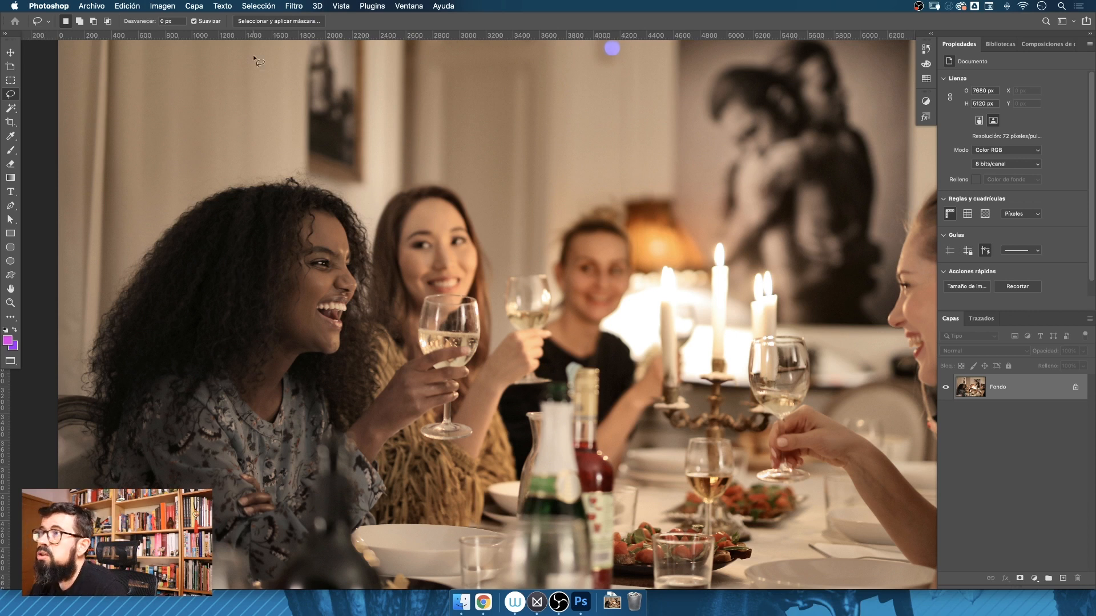
# - Apply the Enfocar sharpening filter to the Fondo layer of the dinner photo
pyautogui.click(294, 7)
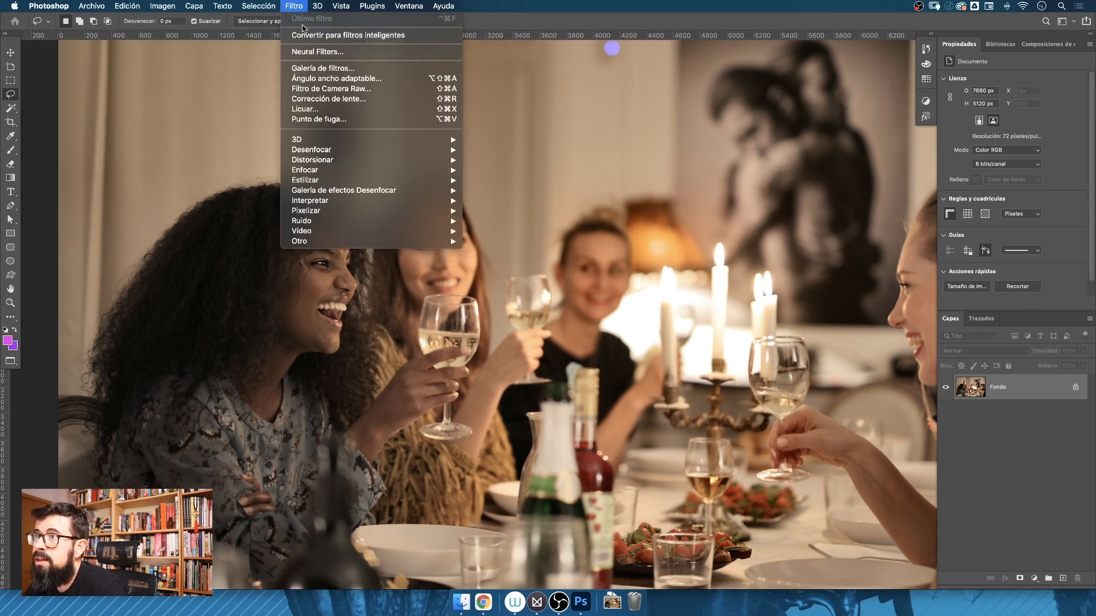
pyautogui.moveTo(323, 171)
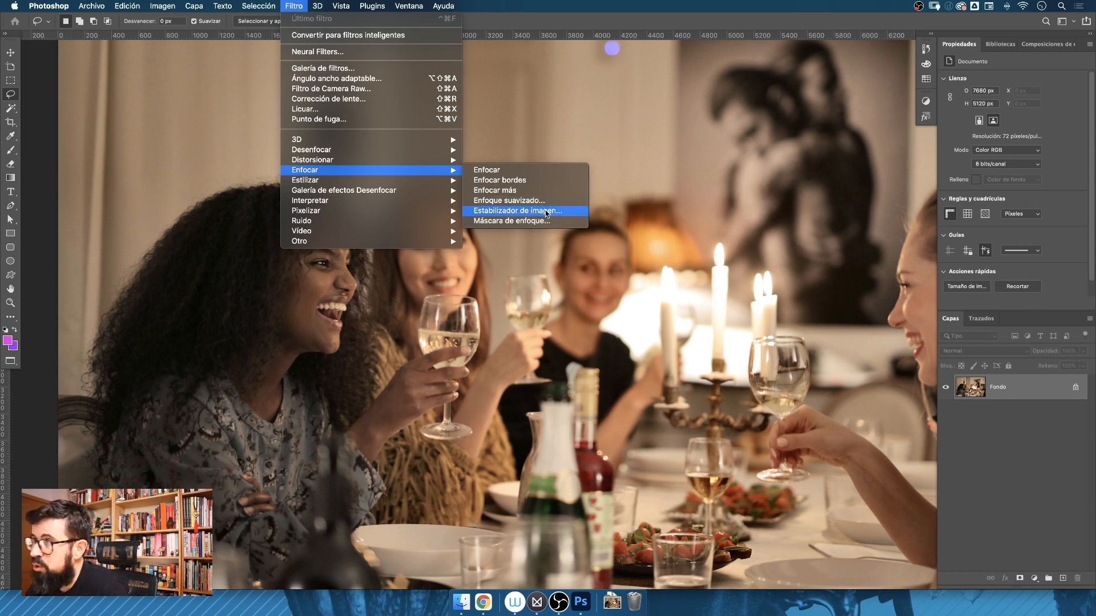
pyautogui.click(488, 172)
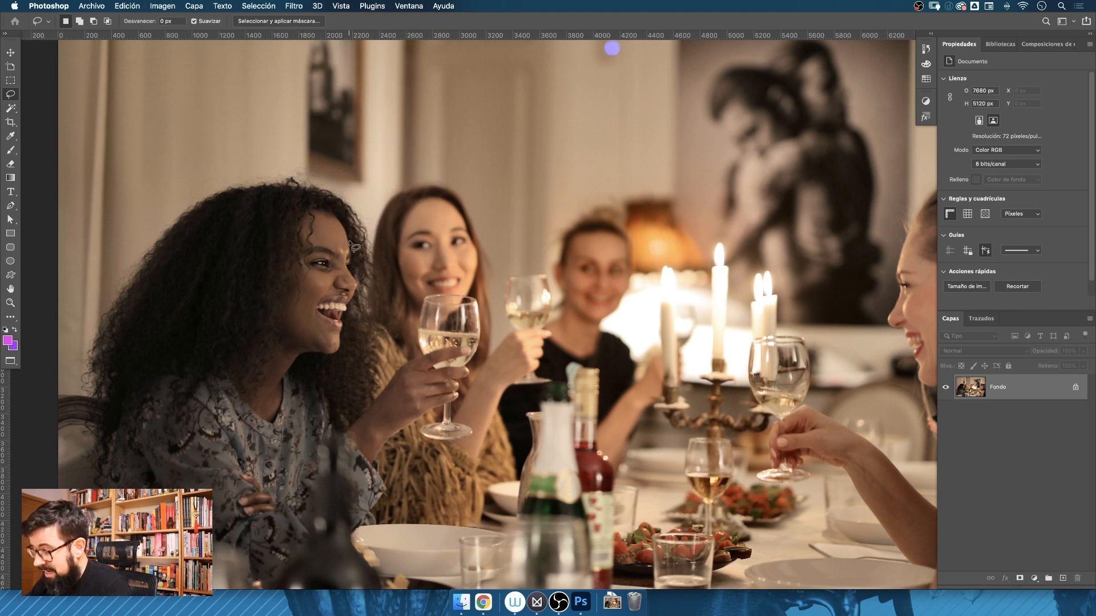
pyautogui.scroll(5, 349, 242)
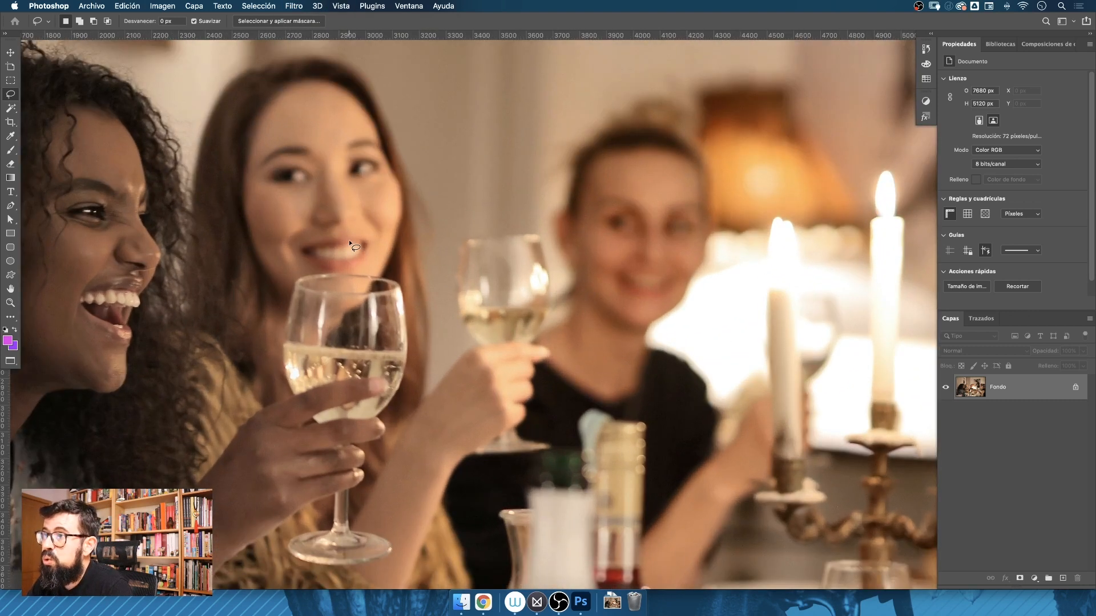
pyautogui.hscroll(-3, 349, 243)
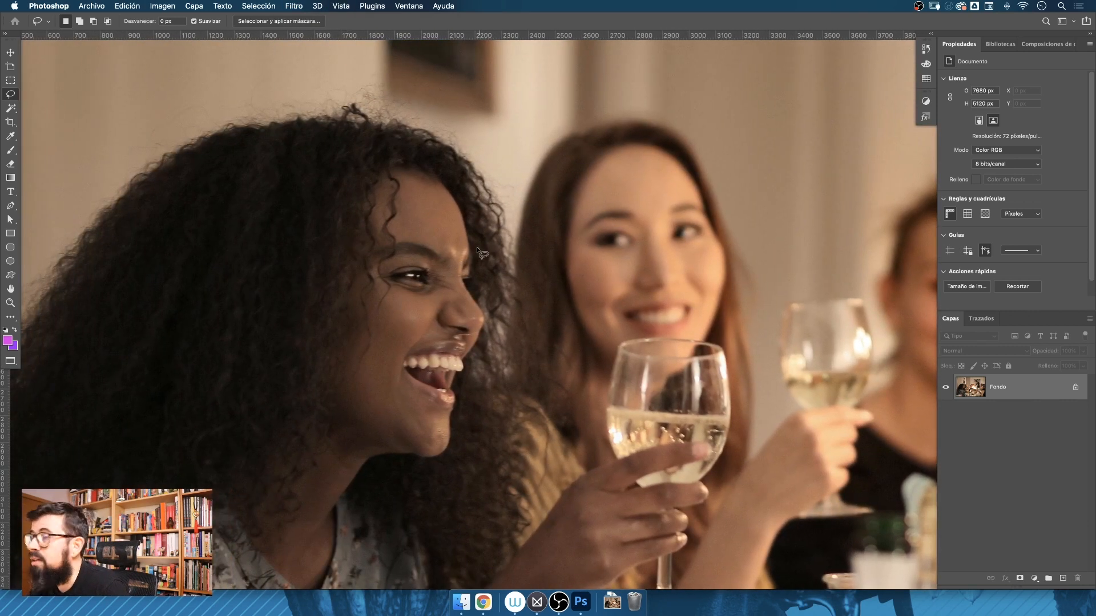
# - Convert the Fondo layer to a smart object and apply the Enfocar filter to it as a smart filter
pyautogui.rightClick(1039, 390)
pyautogui.click(977, 458)
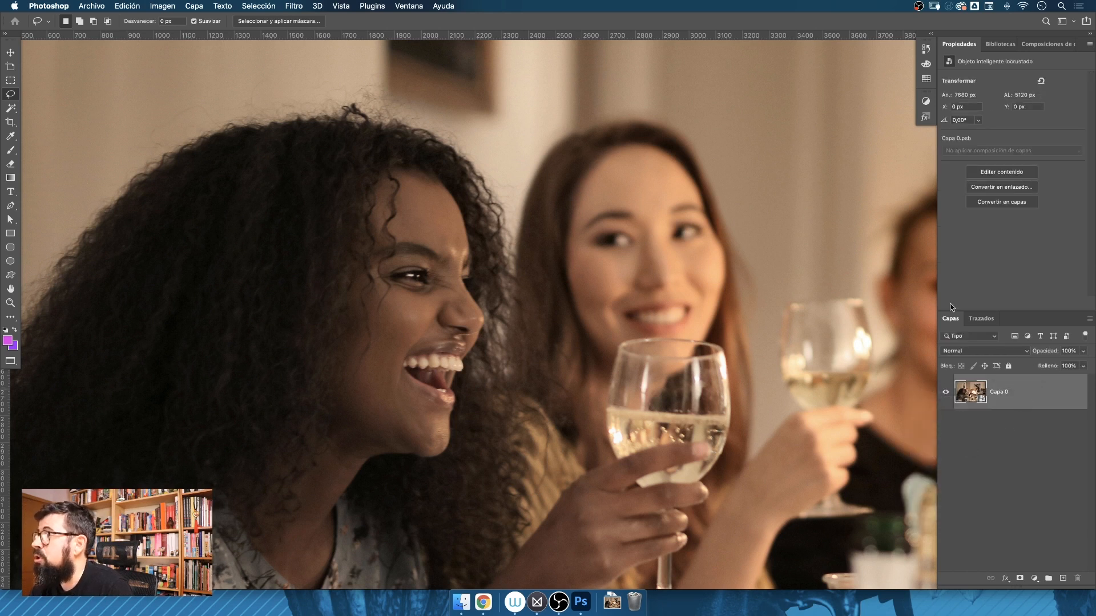
pyautogui.click(307, 10)
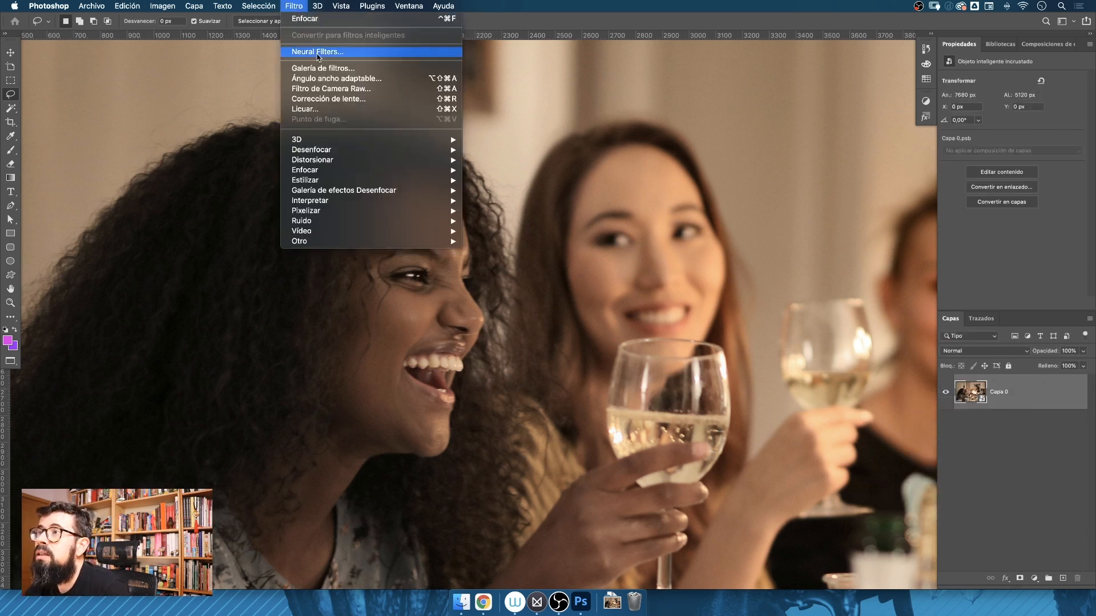
pyautogui.moveTo(441, 170)
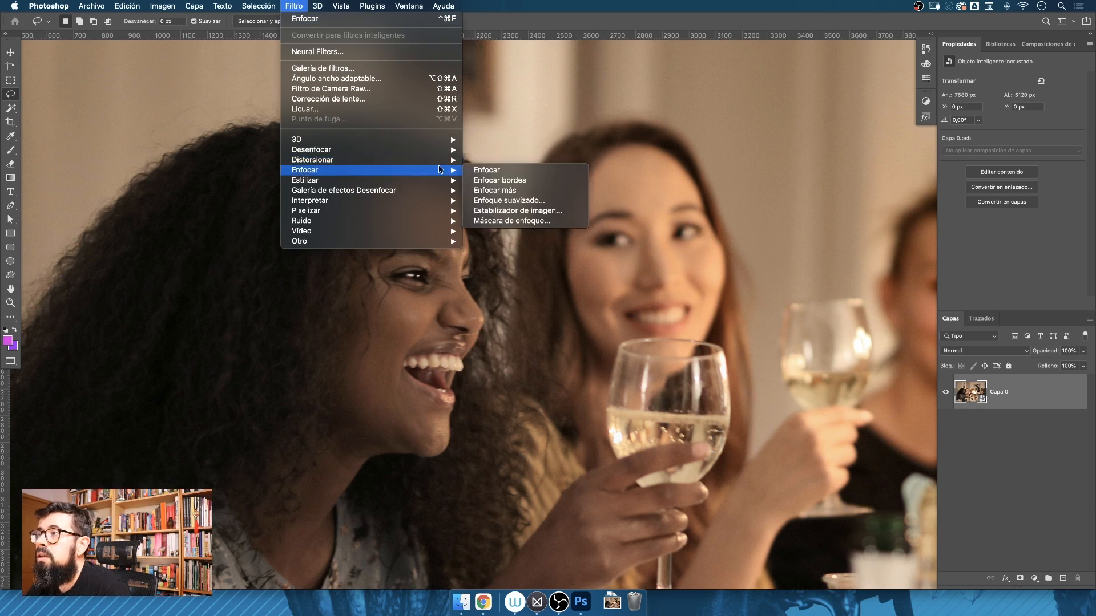
pyautogui.click(499, 171)
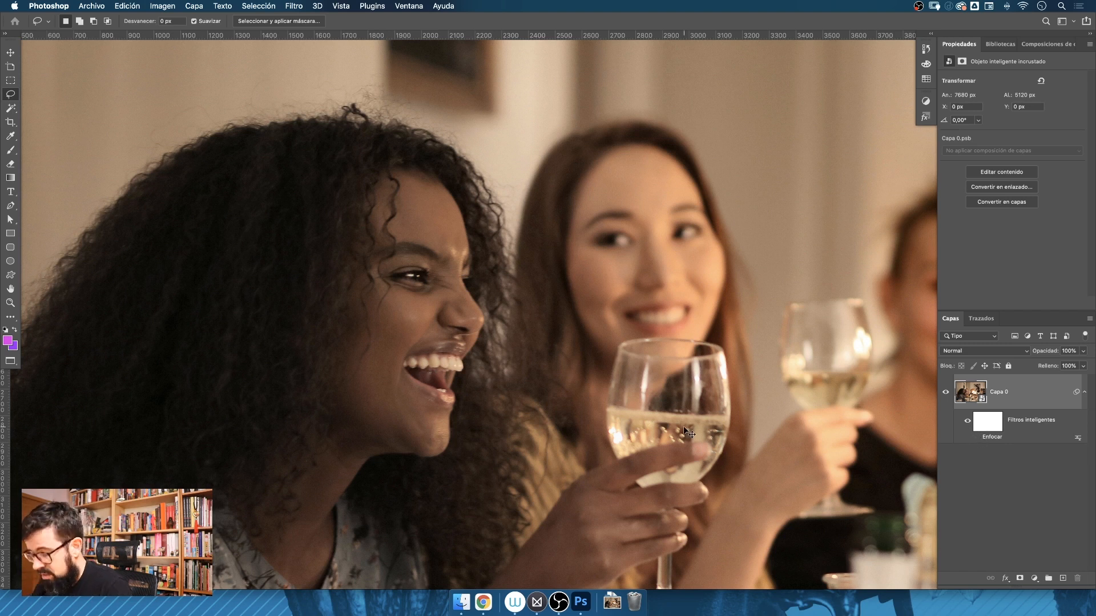
# - Examine the effect of the Enfocar filter on the curly-haired woman's face, up close and from farther away
pyautogui.press('super+plus')
pyautogui.press('super+plus')
pyautogui.press('super+plus')
pyautogui.hscroll(-8, 684, 427)
pyautogui.scroll(2, 684, 428)
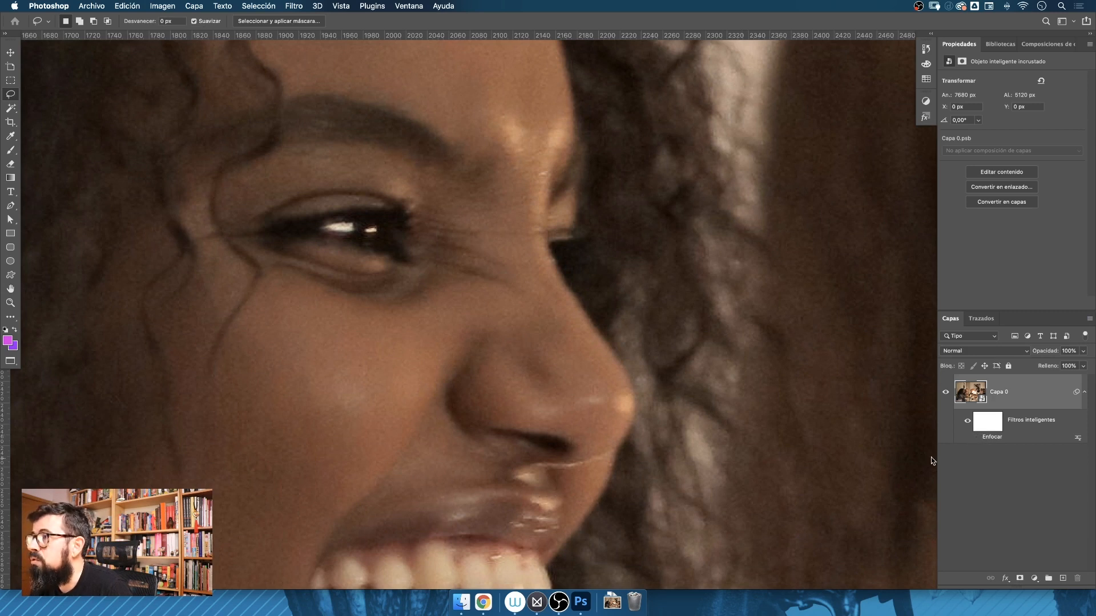
pyautogui.scroll(-10, 664, 472)
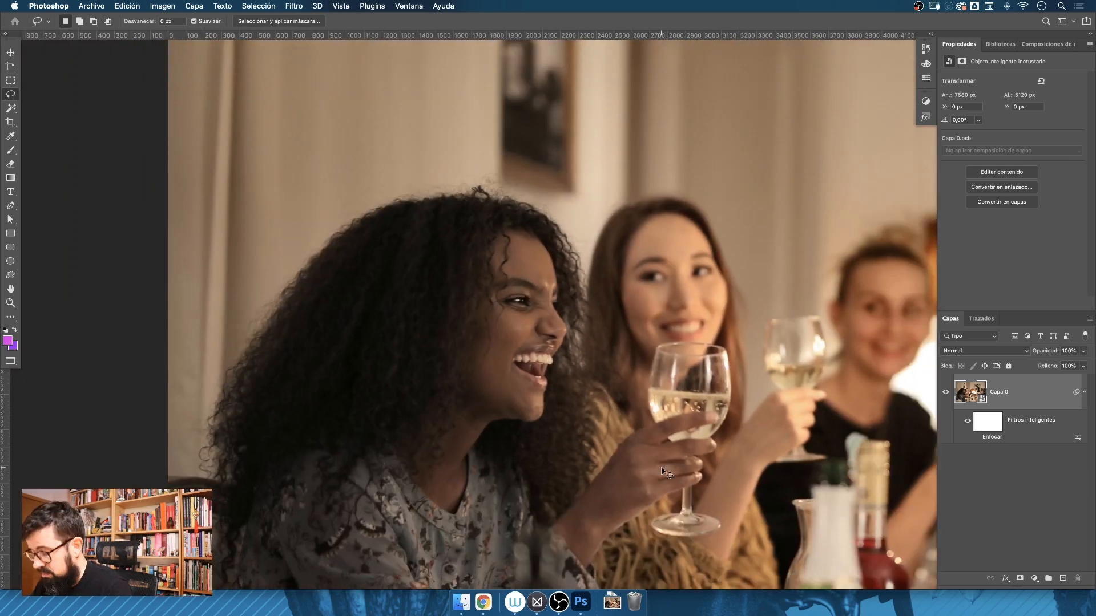
pyautogui.scroll(10, 664, 473)
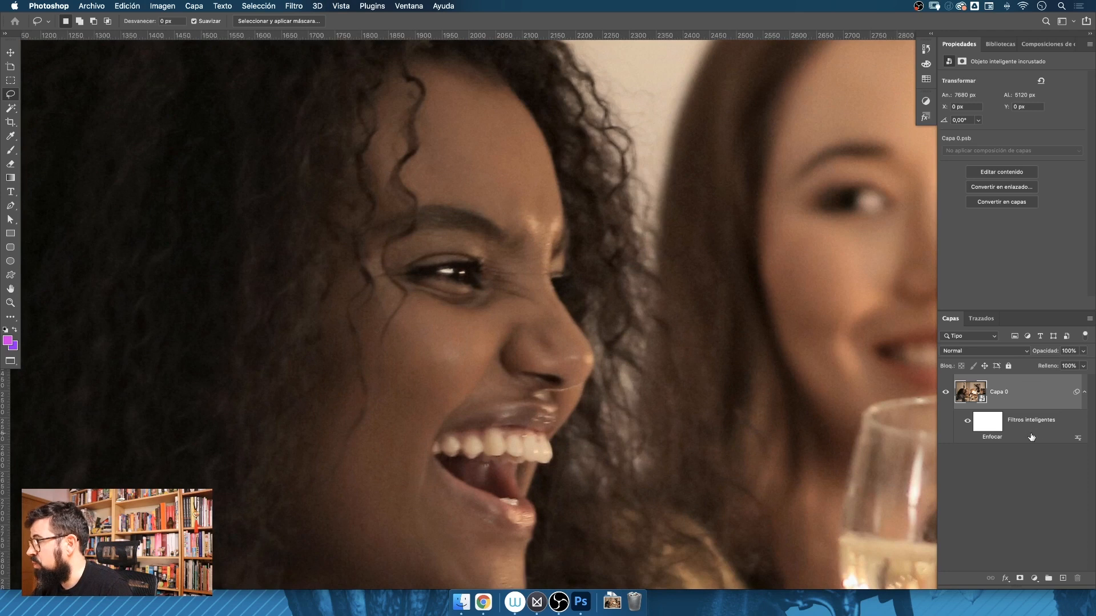
# - Replace the Enfocar smart filter on Capa 0 with the Enfocar más filter
pyautogui.rightClick(1010, 437)
pyautogui.click(922, 477)
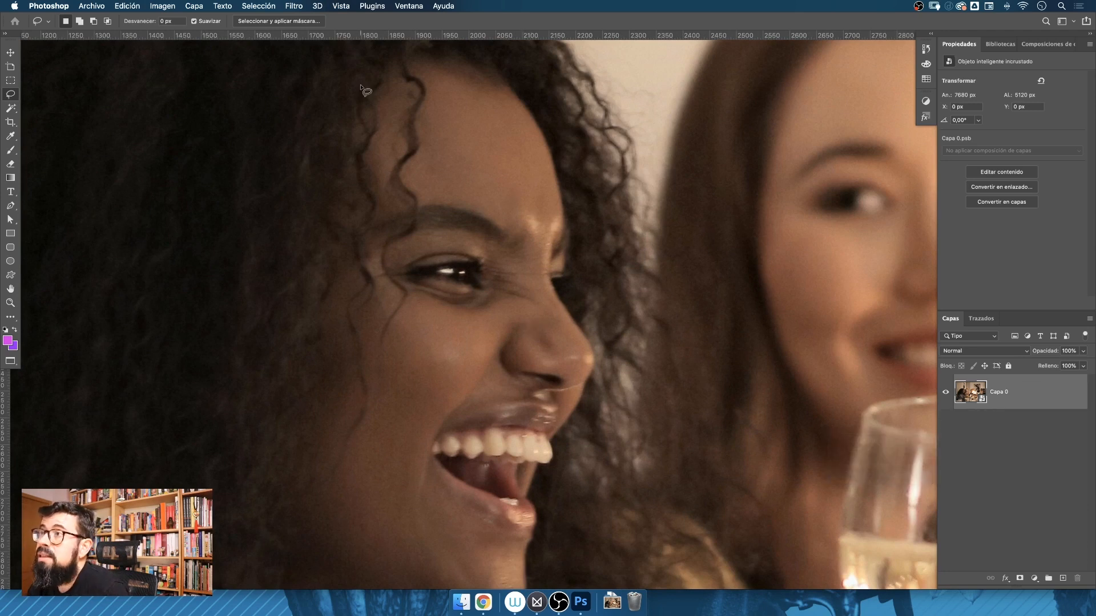
pyautogui.click(297, 7)
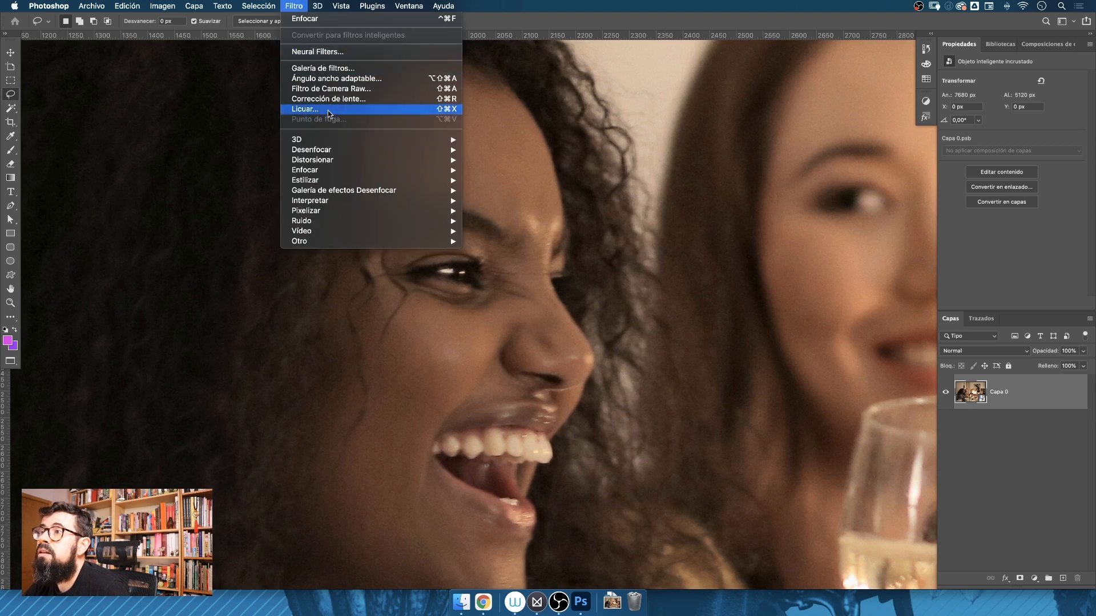
pyautogui.moveTo(345, 170)
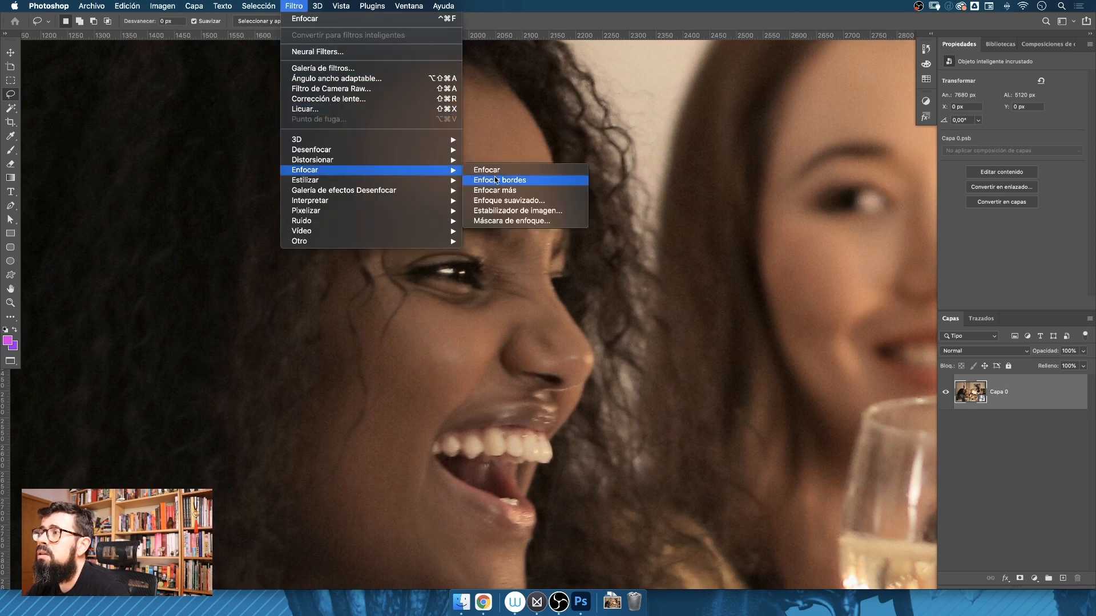
pyautogui.click(541, 191)
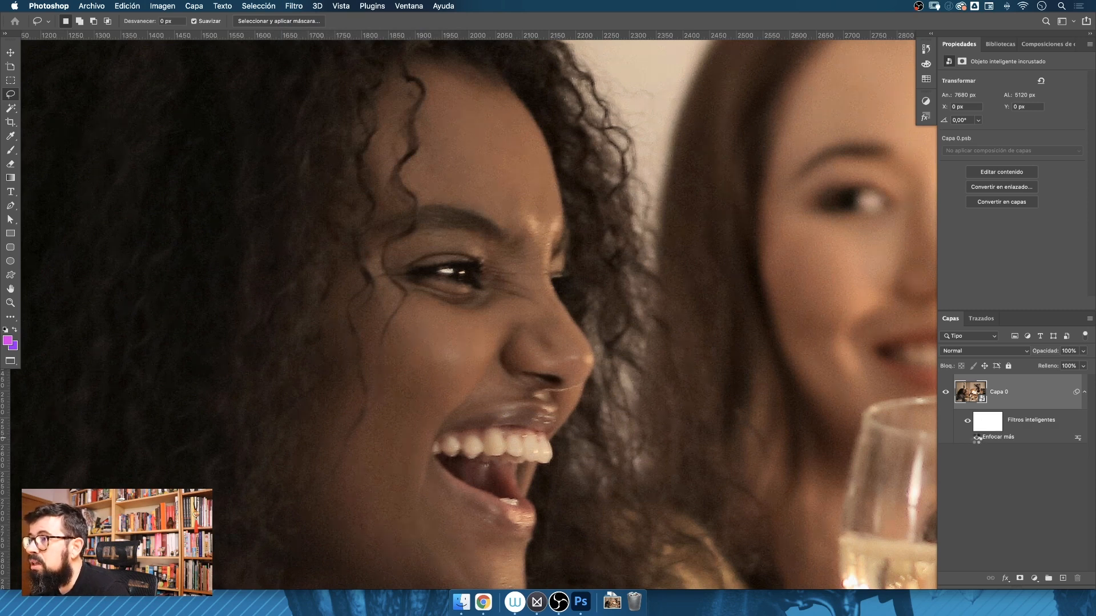
# - Compare the woman's eye and nose with the Enfocar más smart filter hidden and shown
pyautogui.click(977, 439)
pyautogui.scroll(5, 681, 411)
pyautogui.hscroll(-2, 680, 408)
pyautogui.scroll(-3, 684, 413)
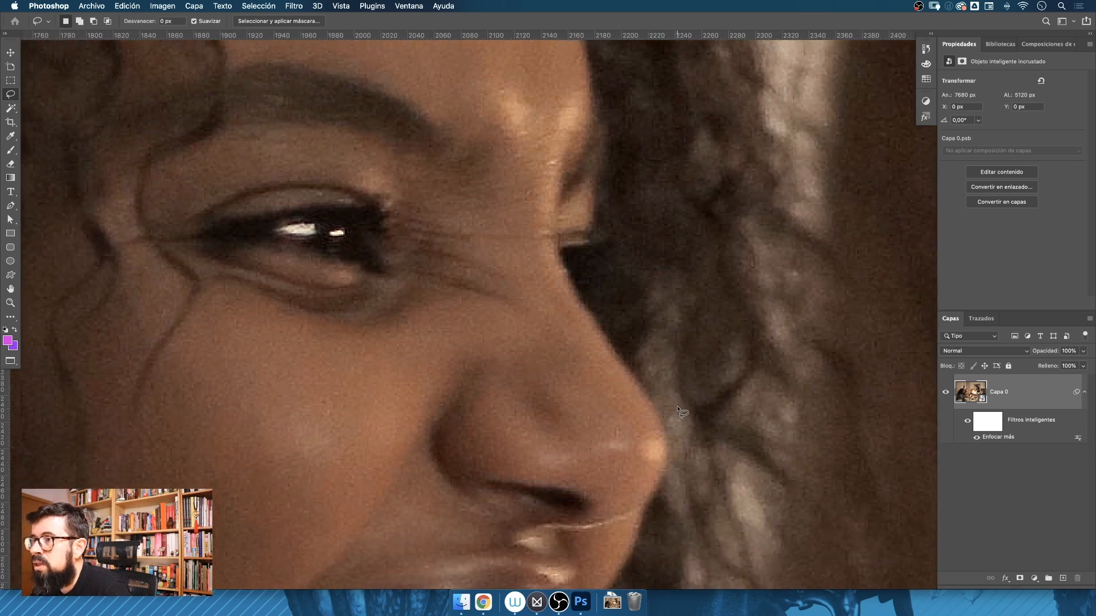
pyautogui.click(977, 439)
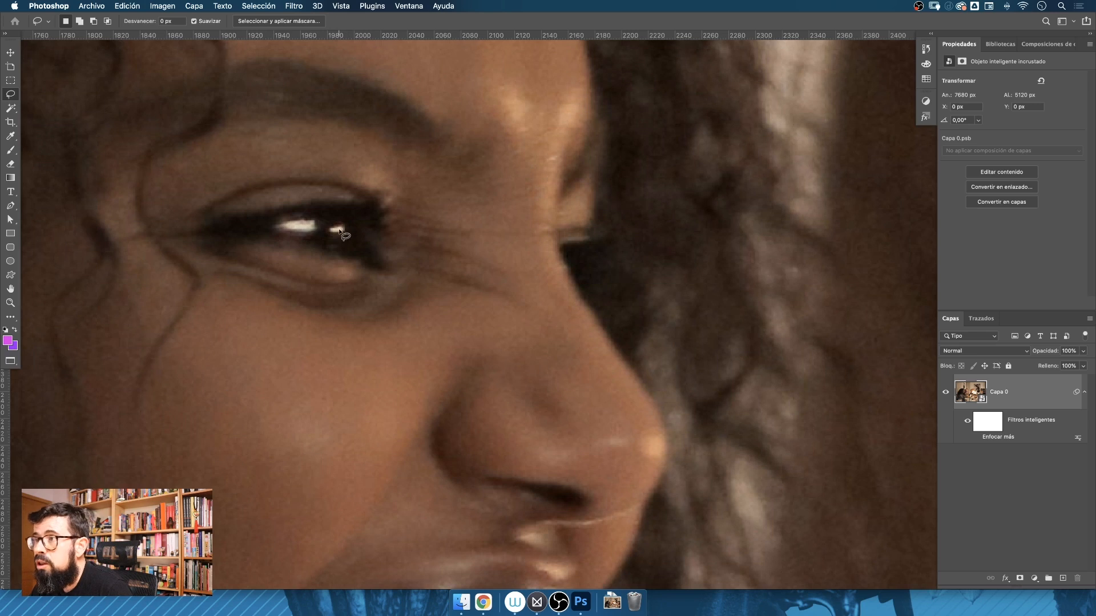
pyautogui.click(976, 438)
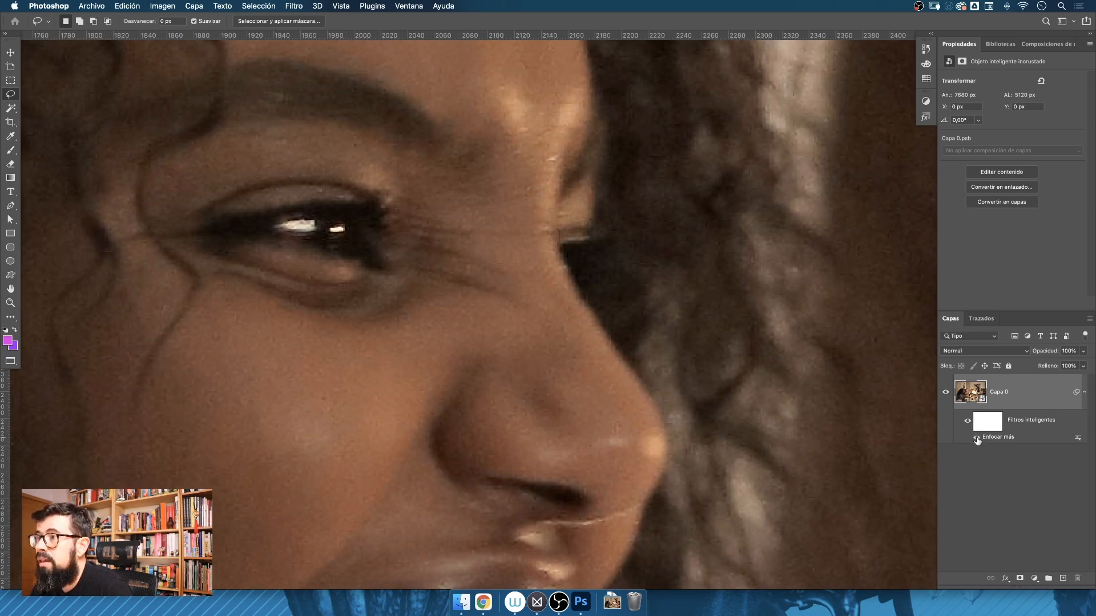
pyautogui.click(977, 439)
pyautogui.click(976, 439)
pyautogui.press('super+minus')
pyautogui.press('super+minus')
pyautogui.press('super+minus')
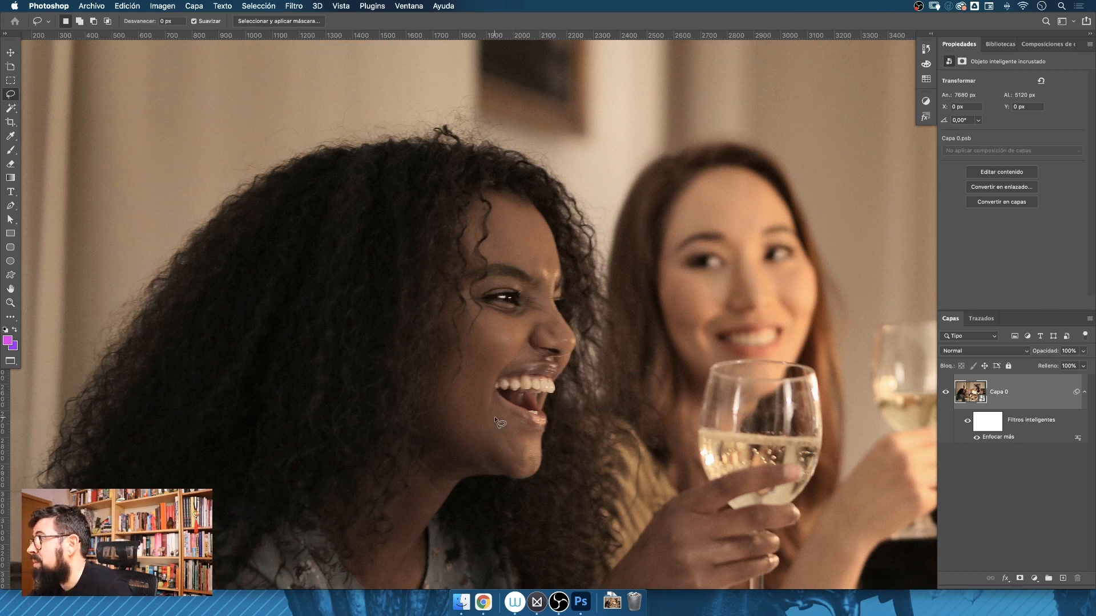
# - Clear the smart filters from Capa 0 and apply the Enfocar bordes filter instead
pyautogui.rightClick(1028, 426)
pyautogui.click(983, 460)
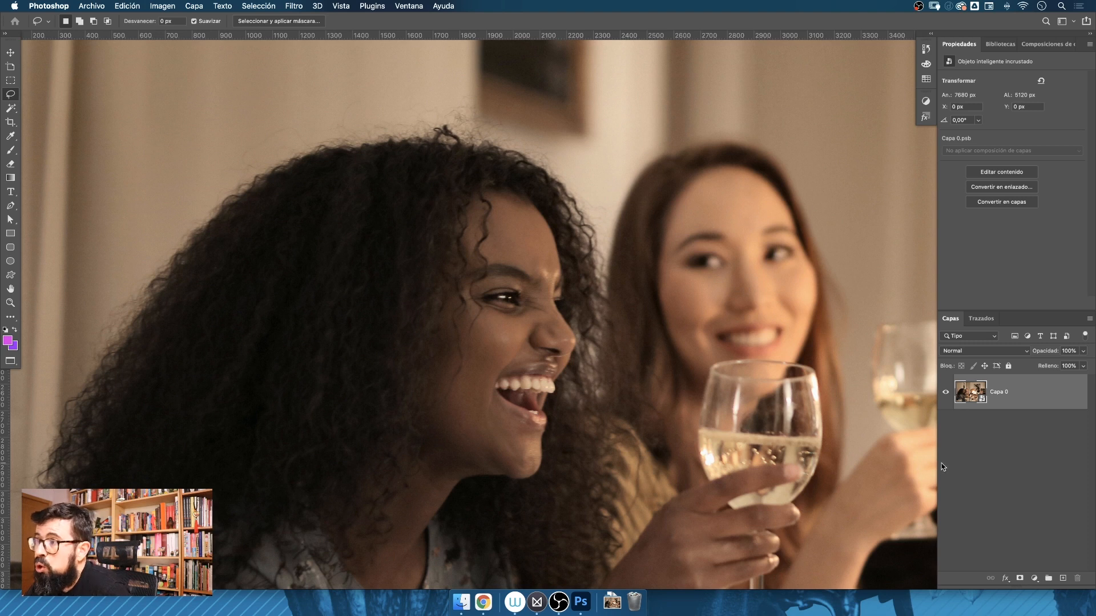
pyautogui.click(294, 6)
pyautogui.moveTo(337, 170)
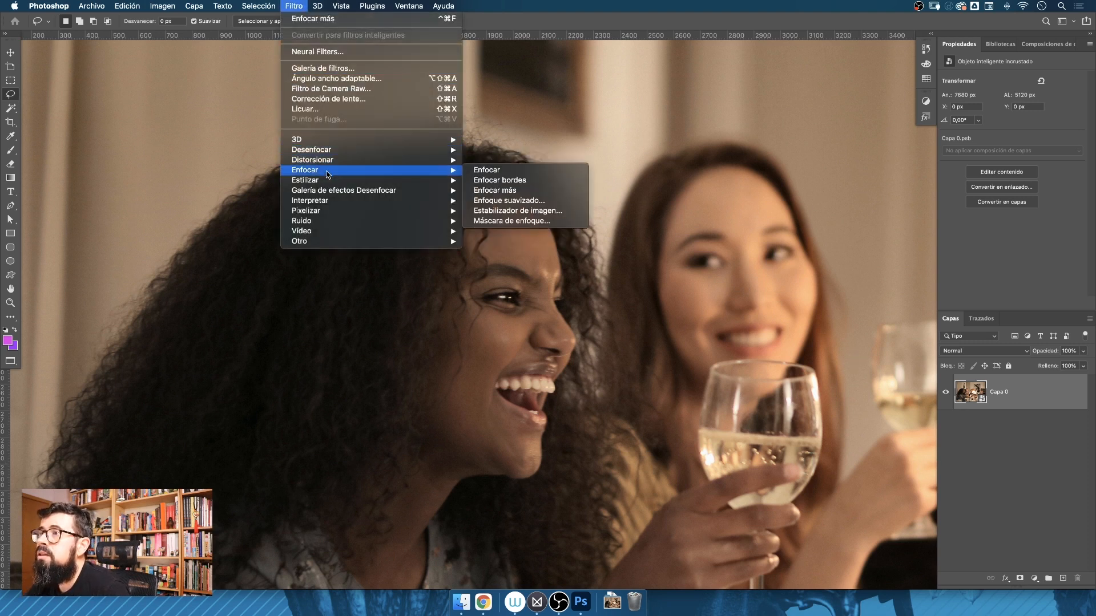
pyautogui.click(488, 179)
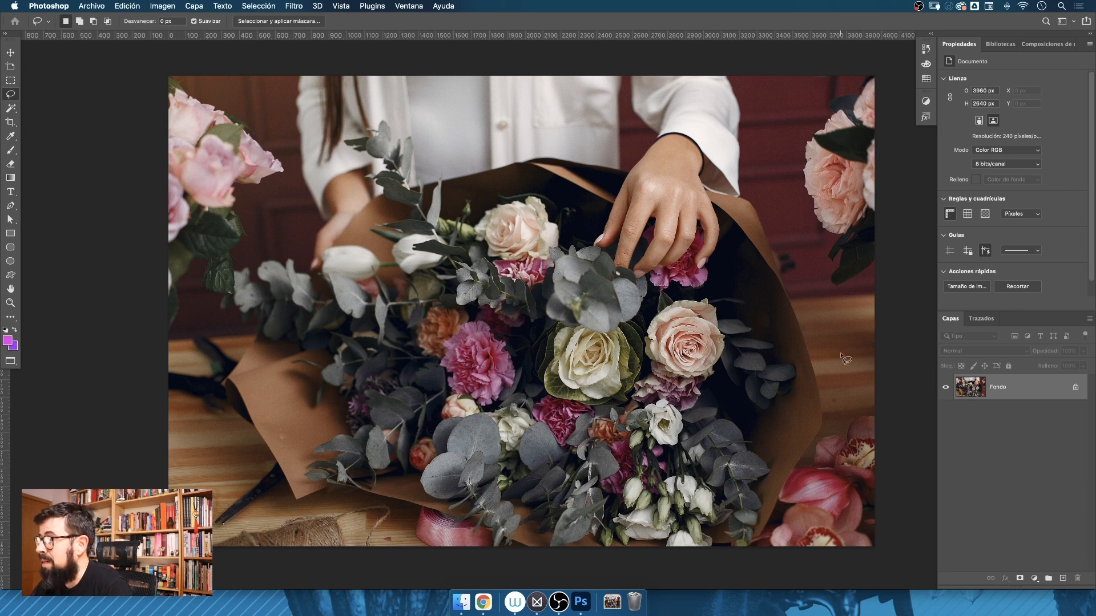
# - Convert the bouquet photo's Fondo layer to a smart object and open the Máscara de enfoque filter for it
pyautogui.rightClick(1055, 392)
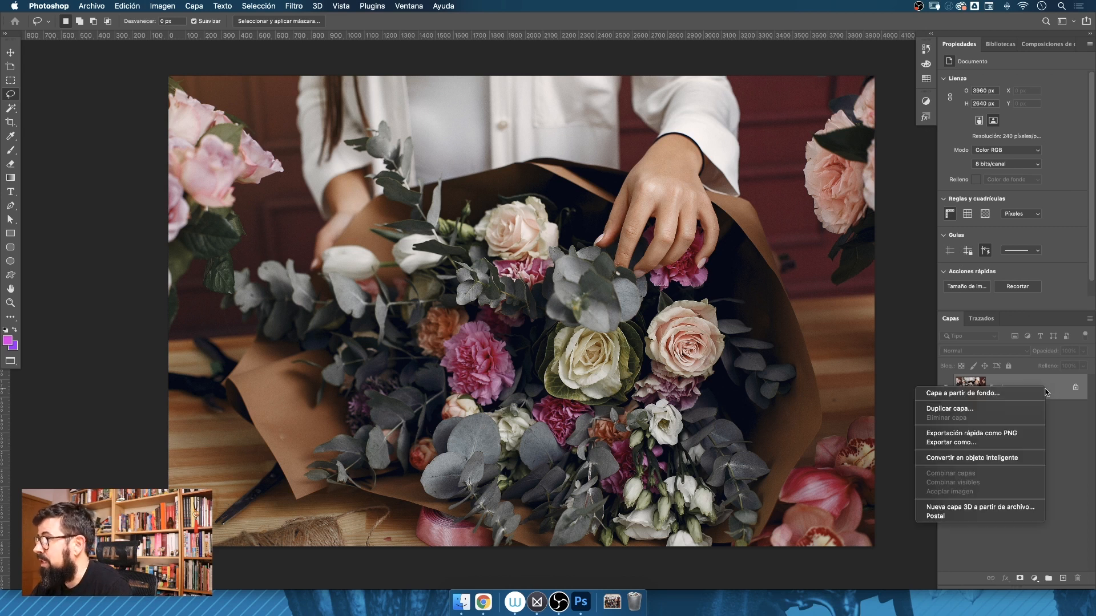
pyautogui.click(994, 460)
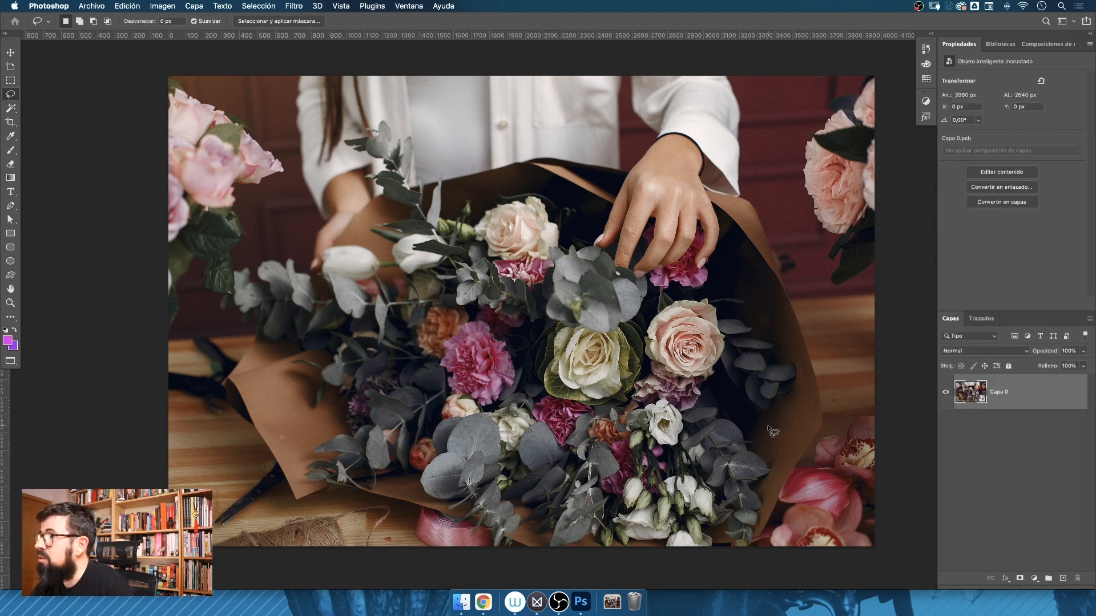
pyautogui.click(292, 7)
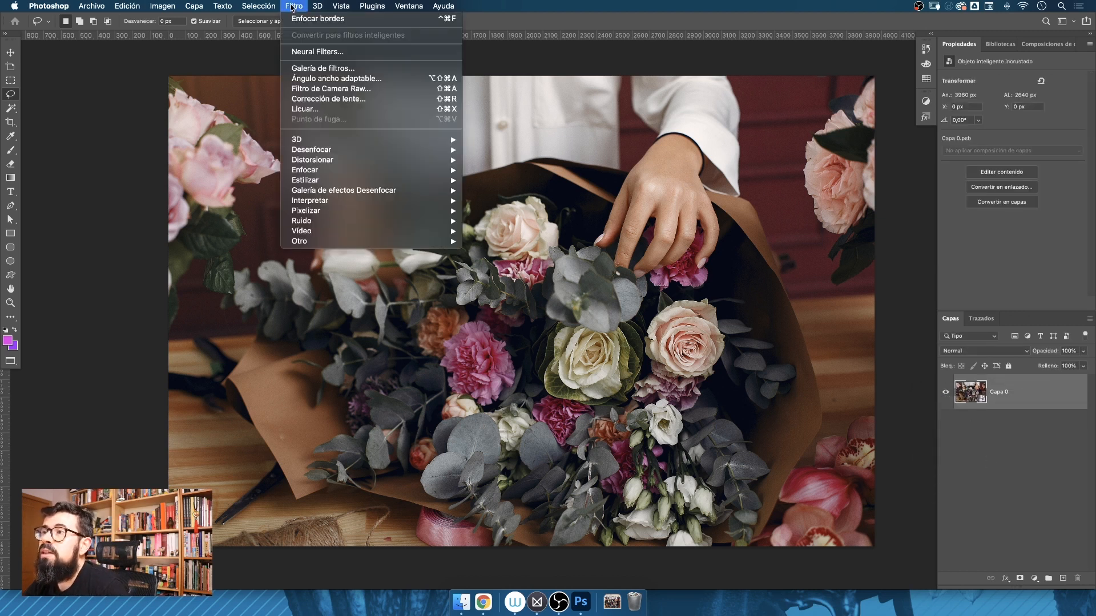
pyautogui.moveTo(352, 171)
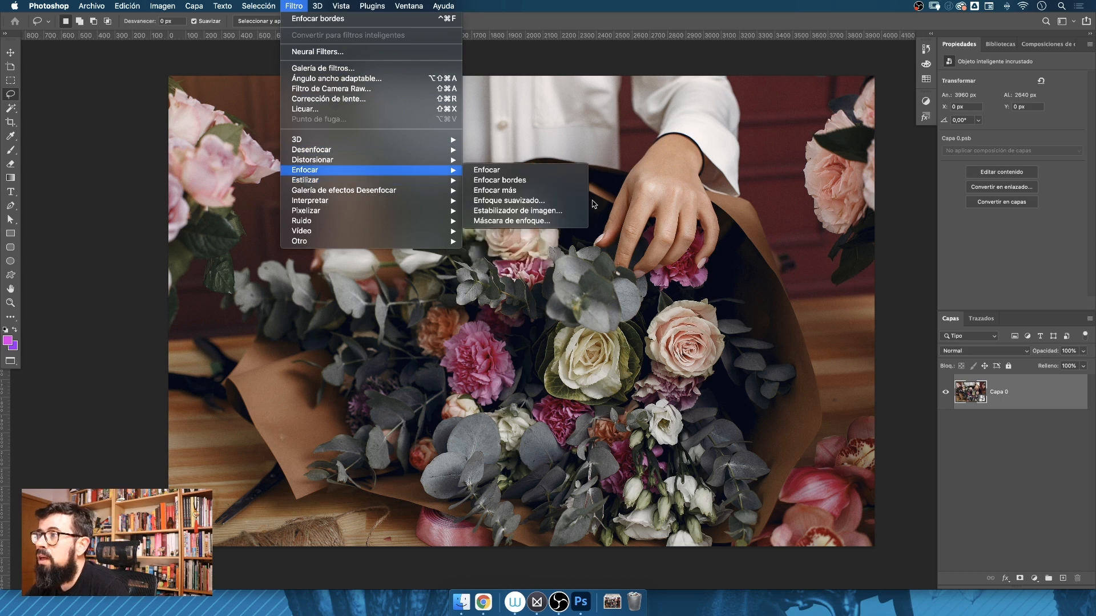
pyautogui.click(512, 221)
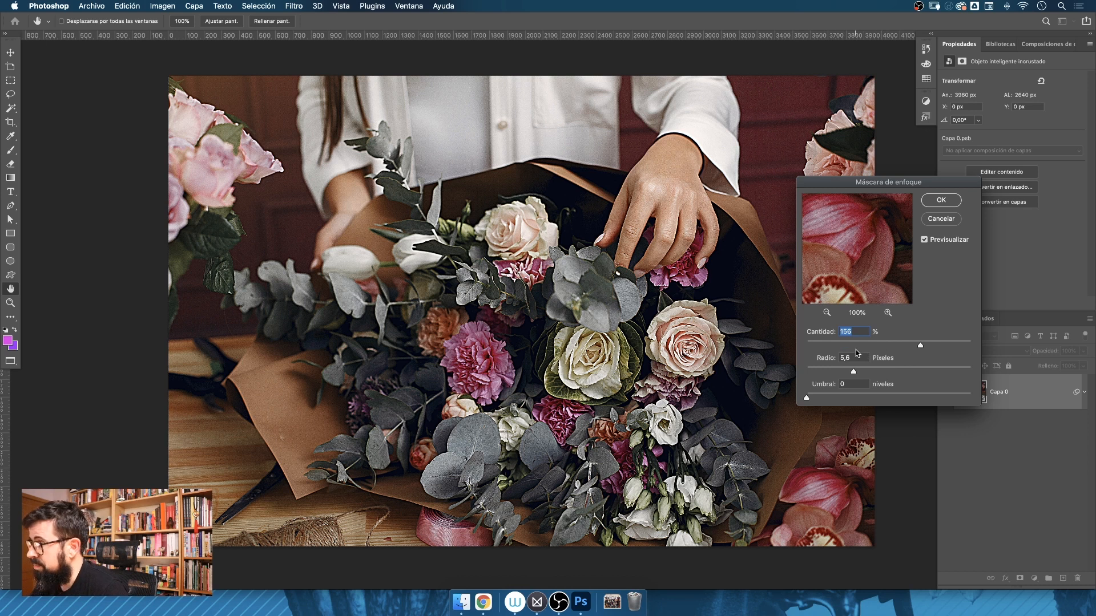
# - Set the Máscara de enfoque Cantidad to 1 % and Radio to 0,1 pixels, and turn off its image preview
pyautogui.moveTo(905, 346); pyautogui.dragTo(772, 346)
pyautogui.moveTo(853, 372); pyautogui.dragTo(774, 371)
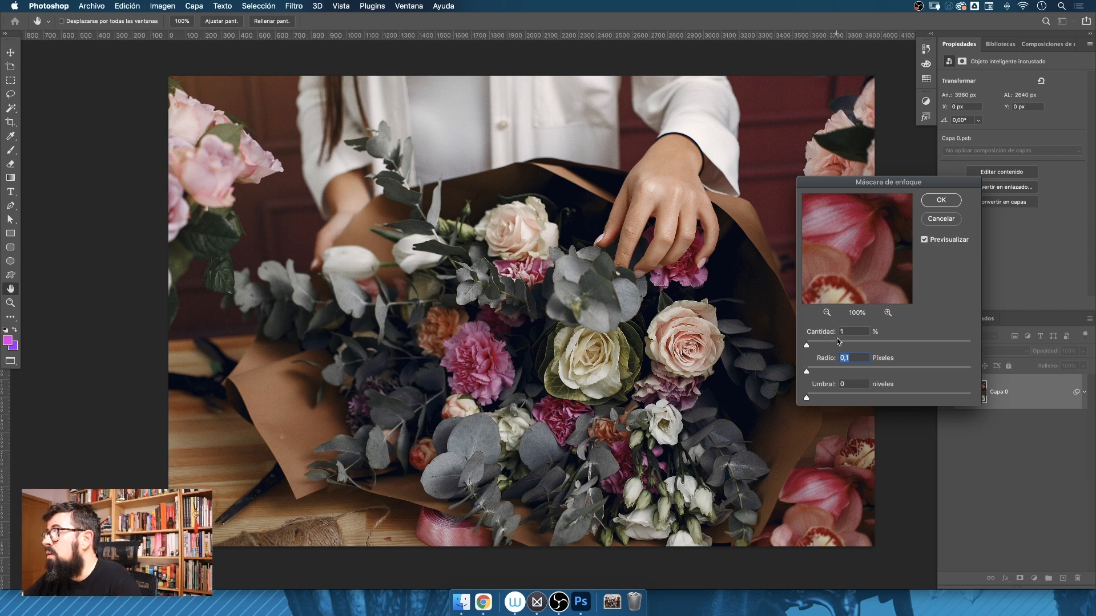
pyautogui.moveTo(836, 183); pyautogui.dragTo(793, 203)
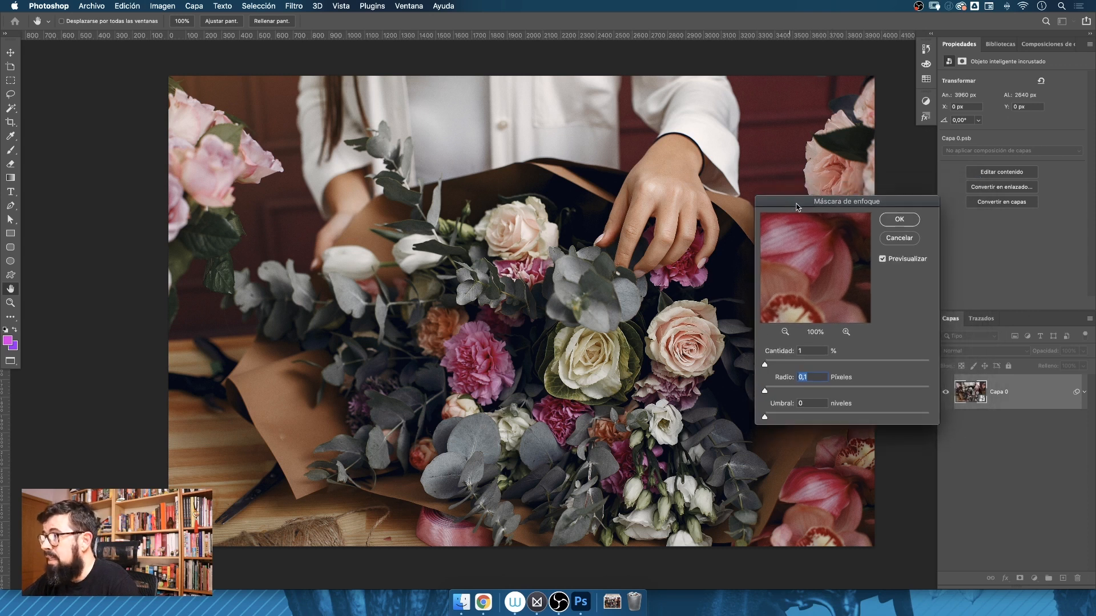
pyautogui.click(883, 259)
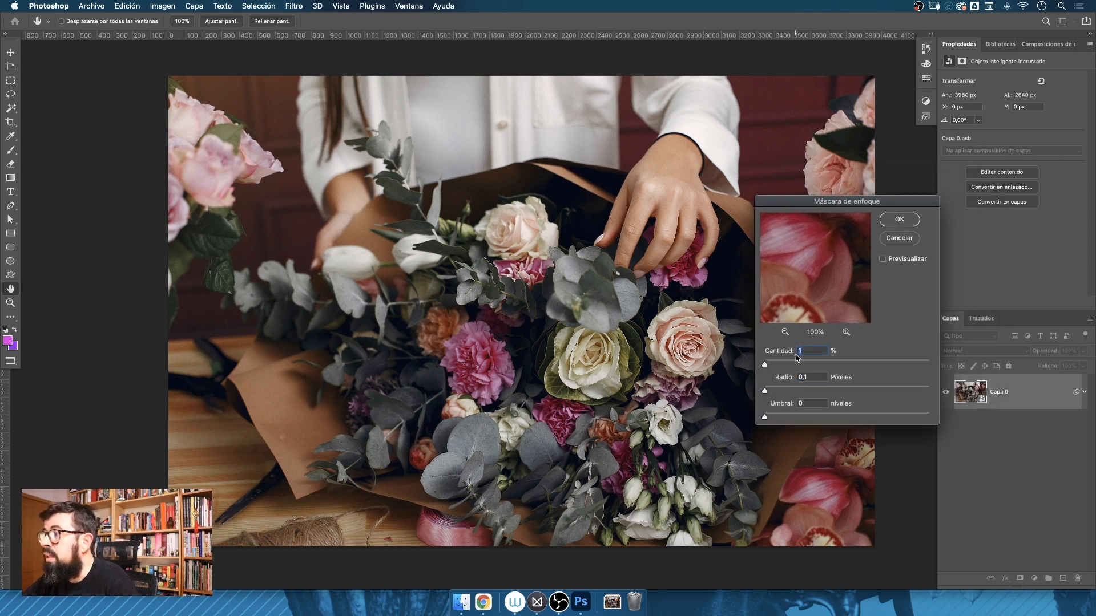
# - Turn the Máscara de enfoque image preview back on and set Cantidad to 500 % and Radio to 7,8 pixels
pyautogui.click(882, 259)
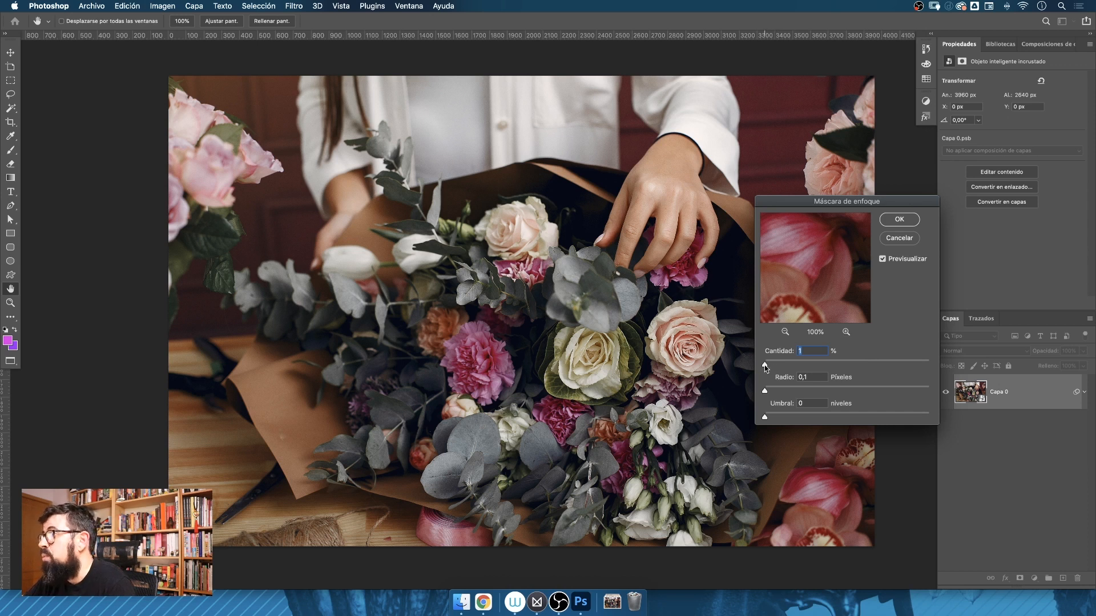
pyautogui.moveTo(766, 367); pyautogui.dragTo(958, 355)
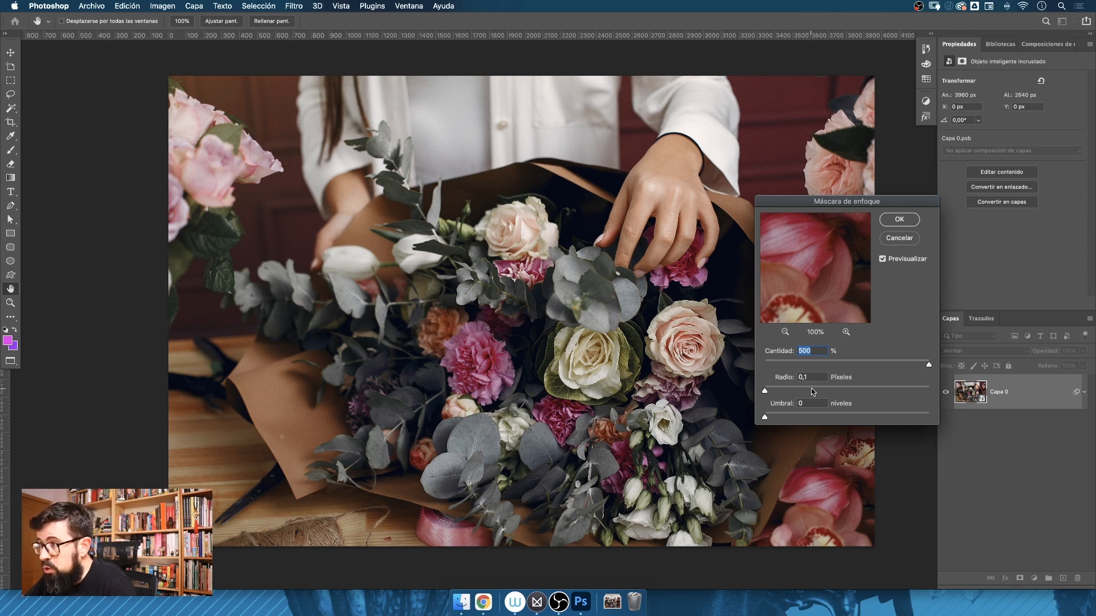
pyautogui.press('Tab')
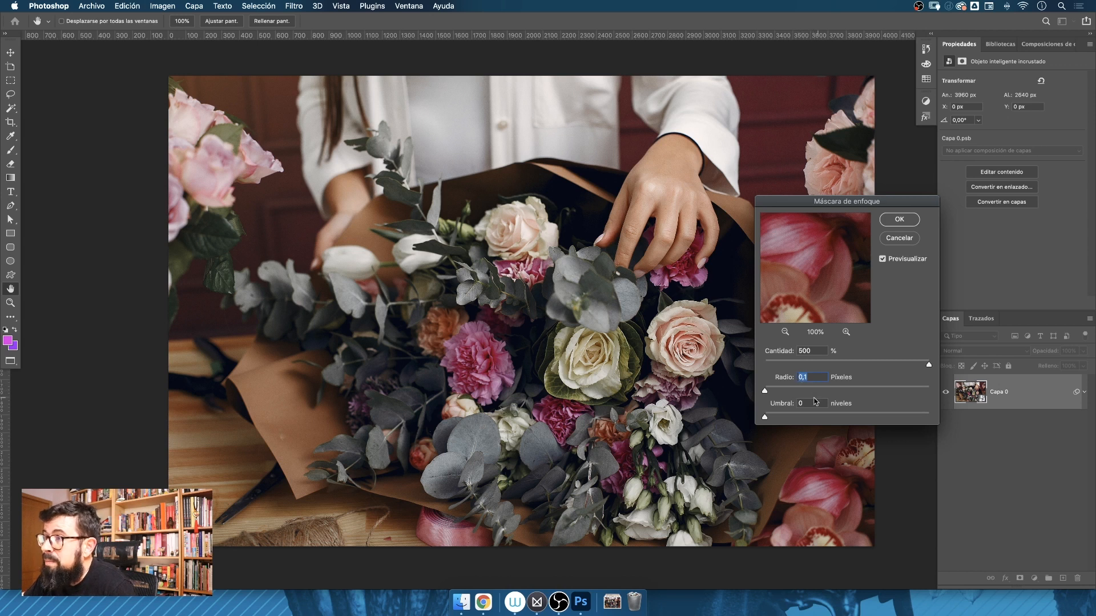
pyautogui.click(782, 391)
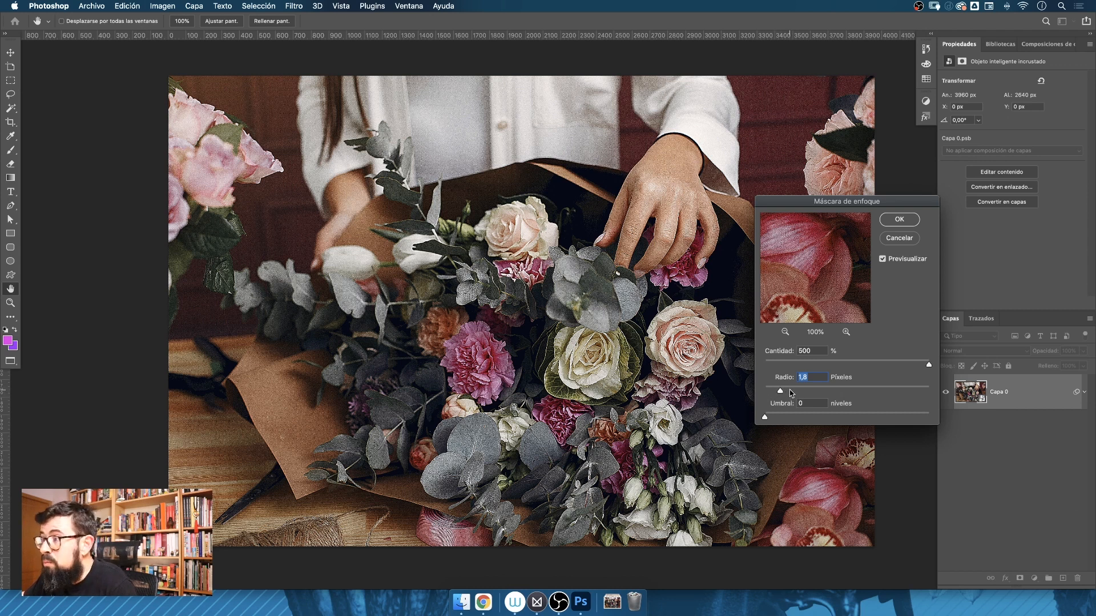
pyautogui.moveTo(790, 392); pyautogui.dragTo(822, 393)
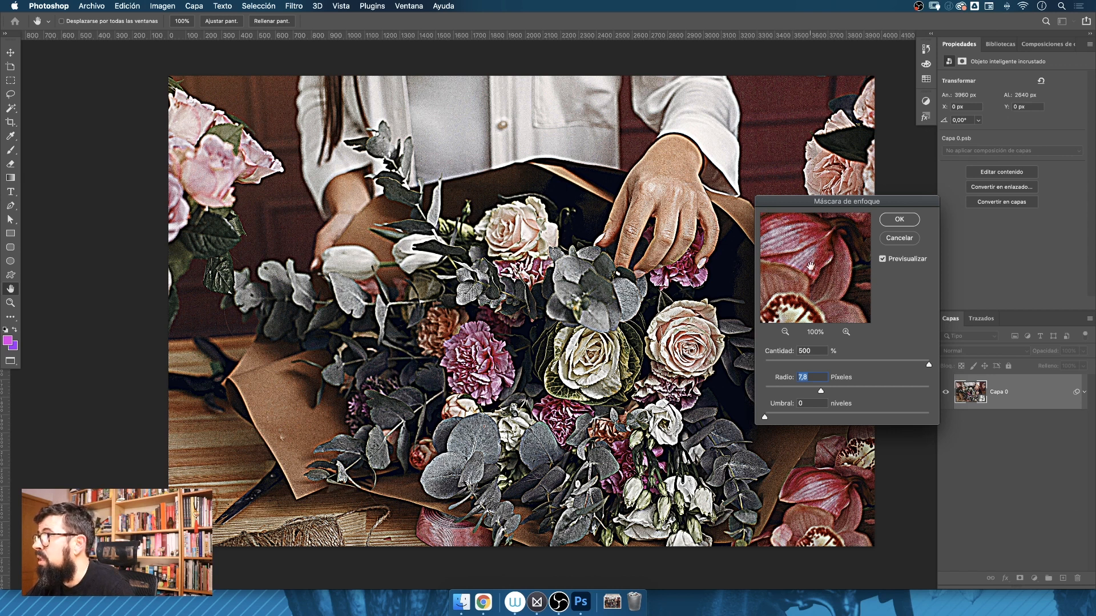
# - Inspect the sharpening preview on the white flowers, the tulips, the wrist and sleeve, and the shirt edge
pyautogui.moveTo(781, 273); pyautogui.dragTo(895, 277)
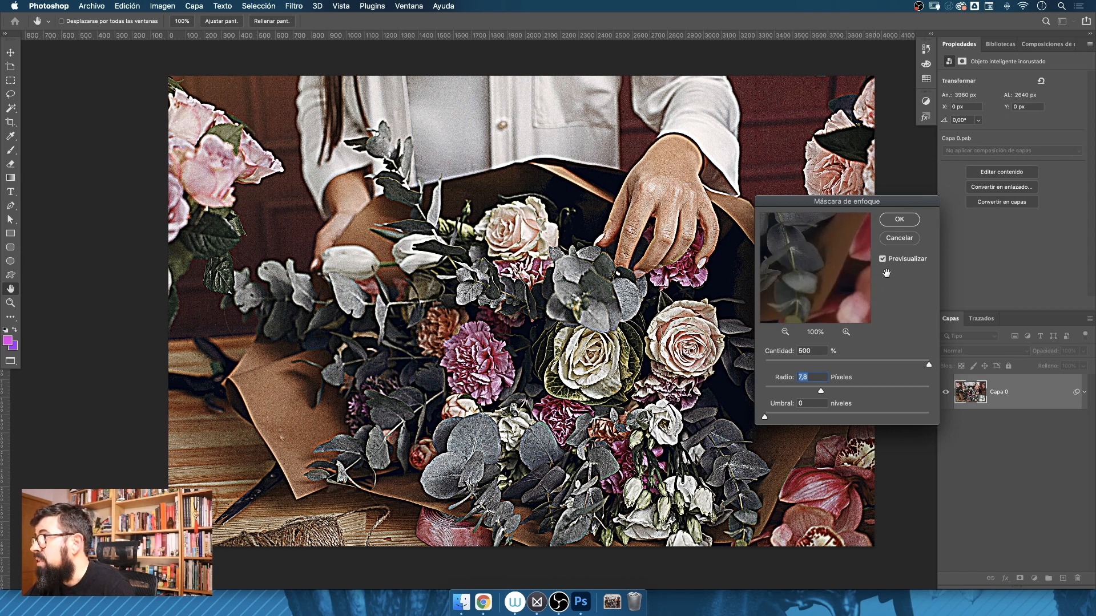
pyautogui.moveTo(770, 280); pyautogui.dragTo(862, 293)
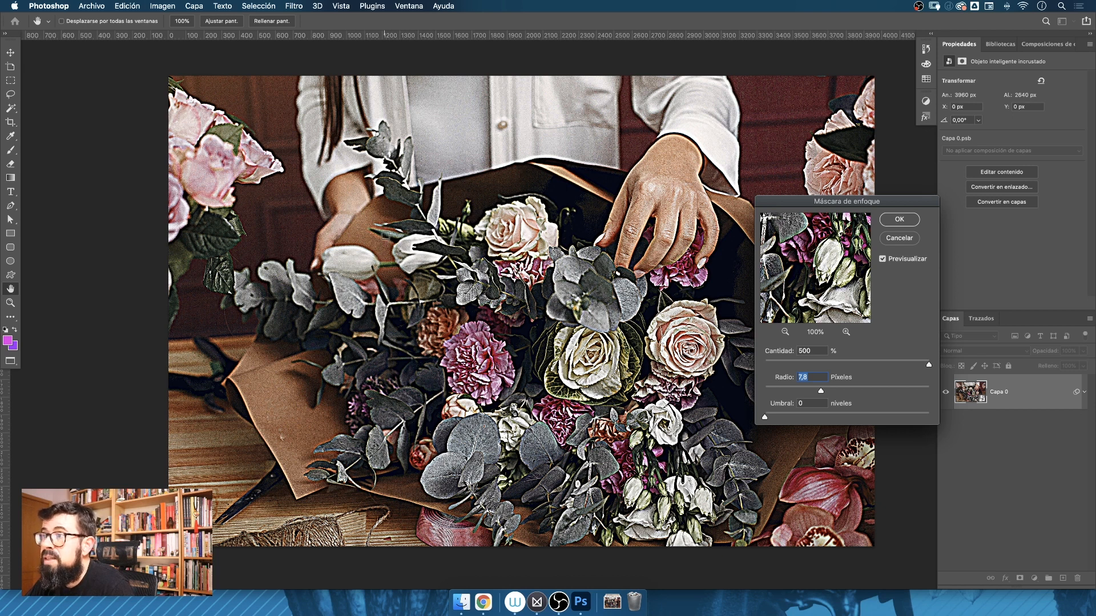
pyautogui.click(385, 238)
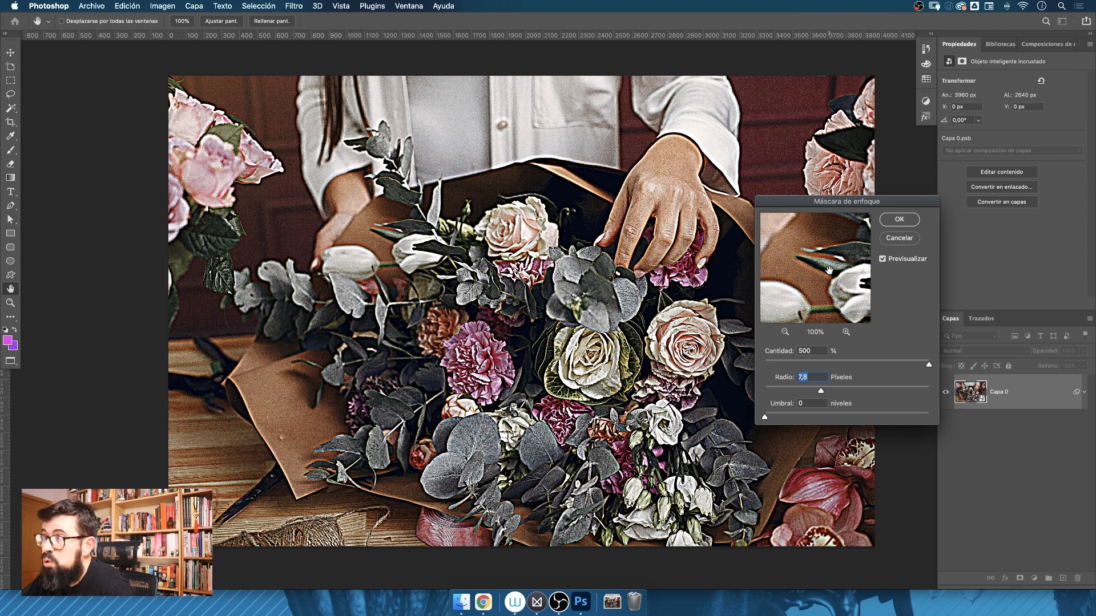
pyautogui.click(706, 163)
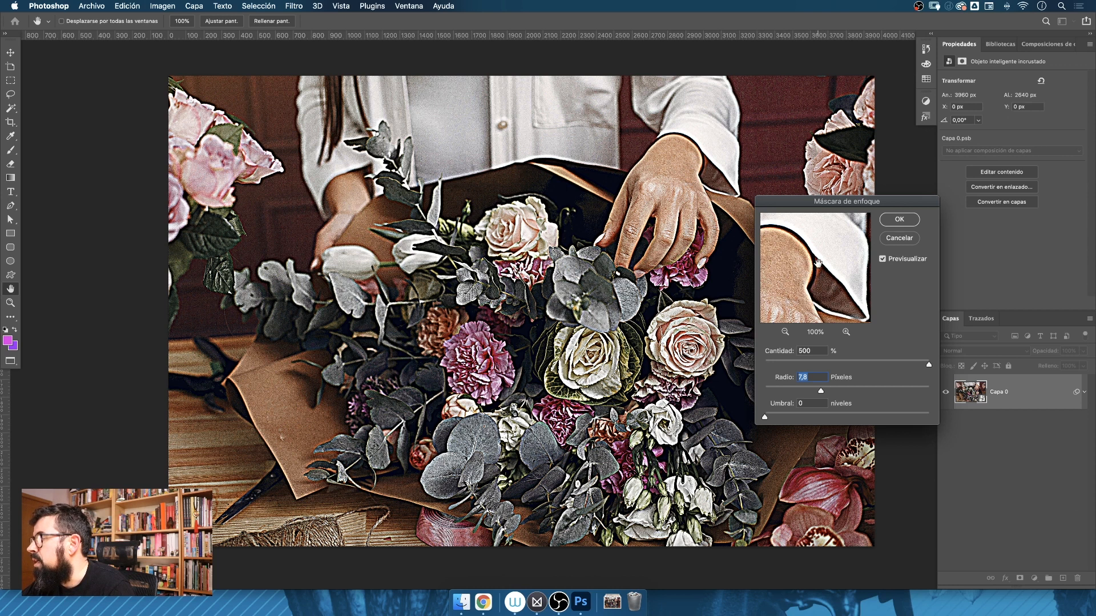
pyautogui.click(478, 170)
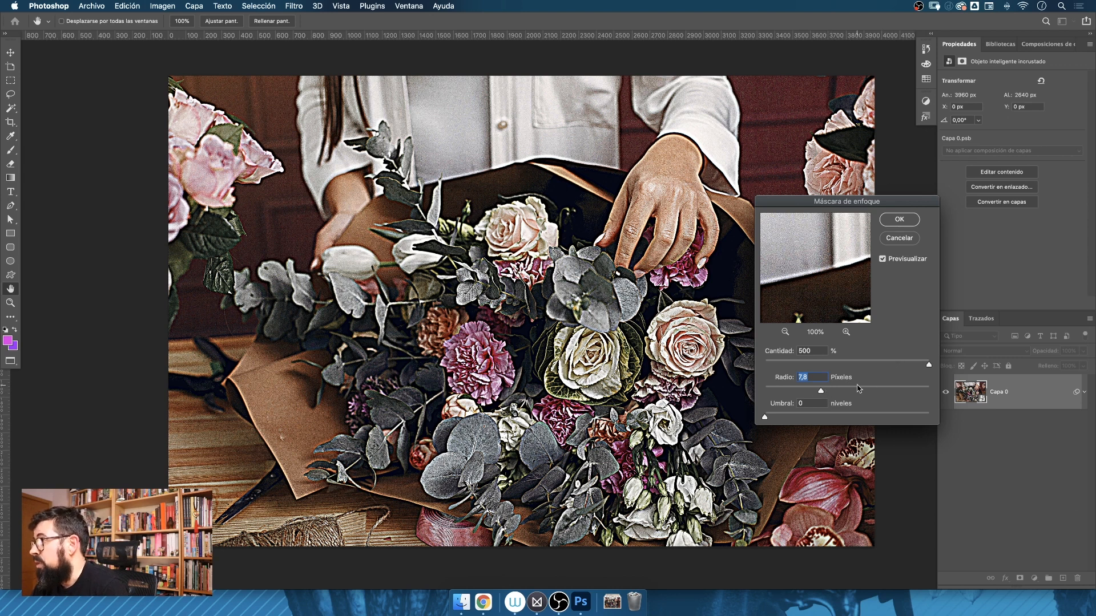
# - Try Radio values of 1000 and 1,0 pixels, and a milder sharpening with Cantidad 157 % and Radio 1,6 pixels
pyautogui.moveTo(871, 390); pyautogui.dragTo(929, 395)
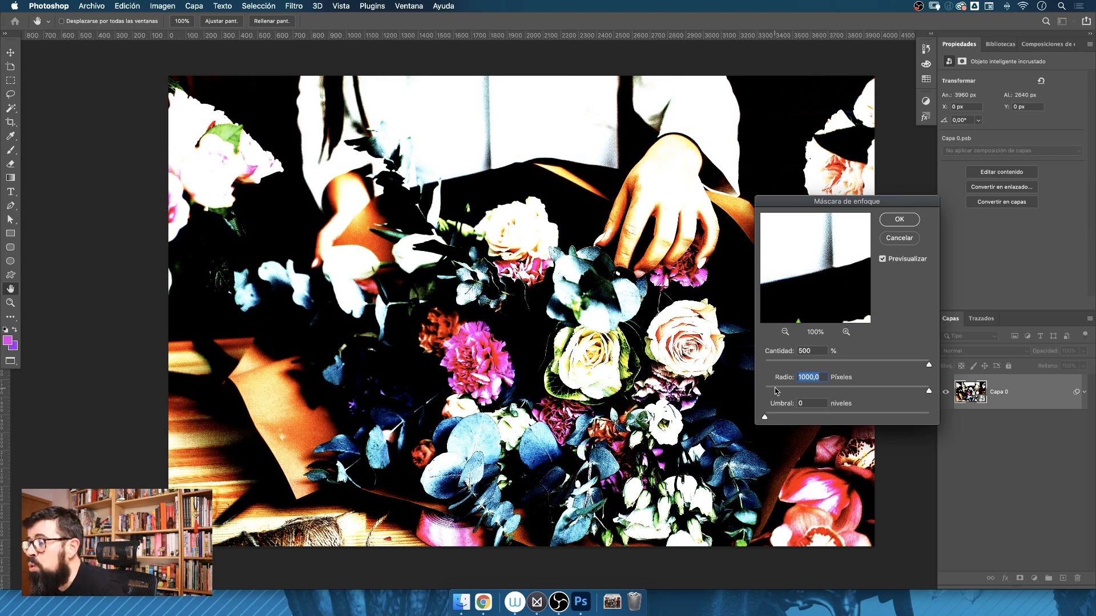
pyautogui.click(773, 391)
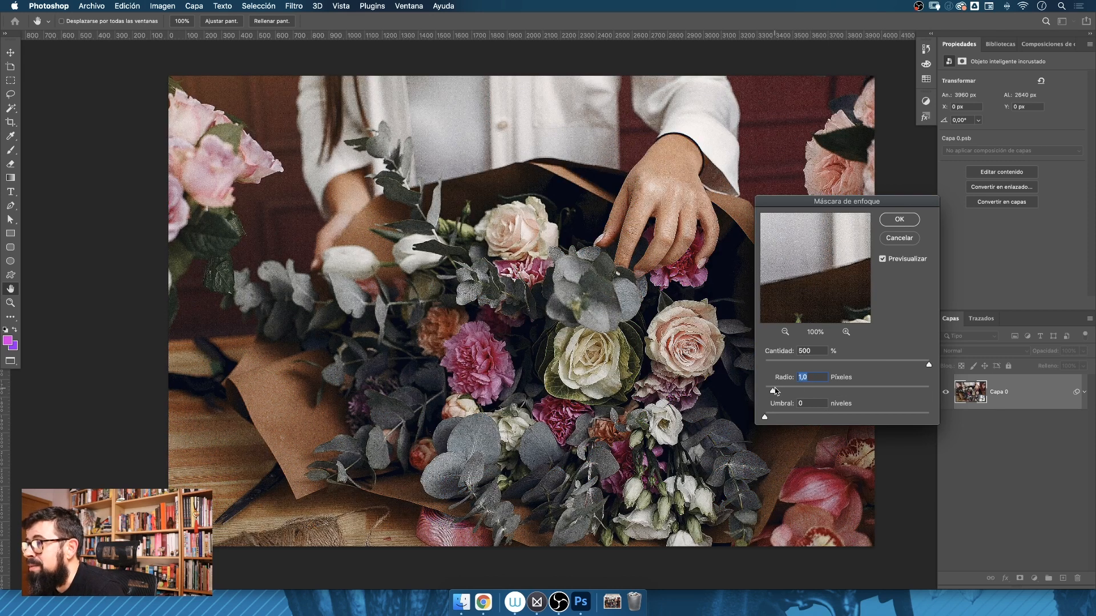
pyautogui.click(803, 364)
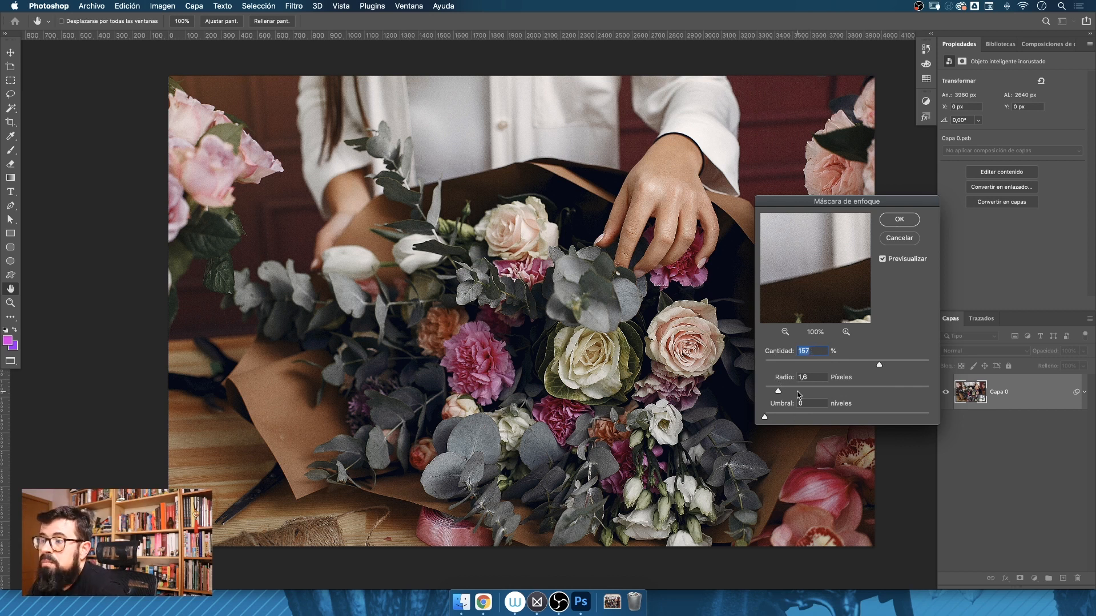
pyautogui.press('Tab')
pyautogui.press('Tab')
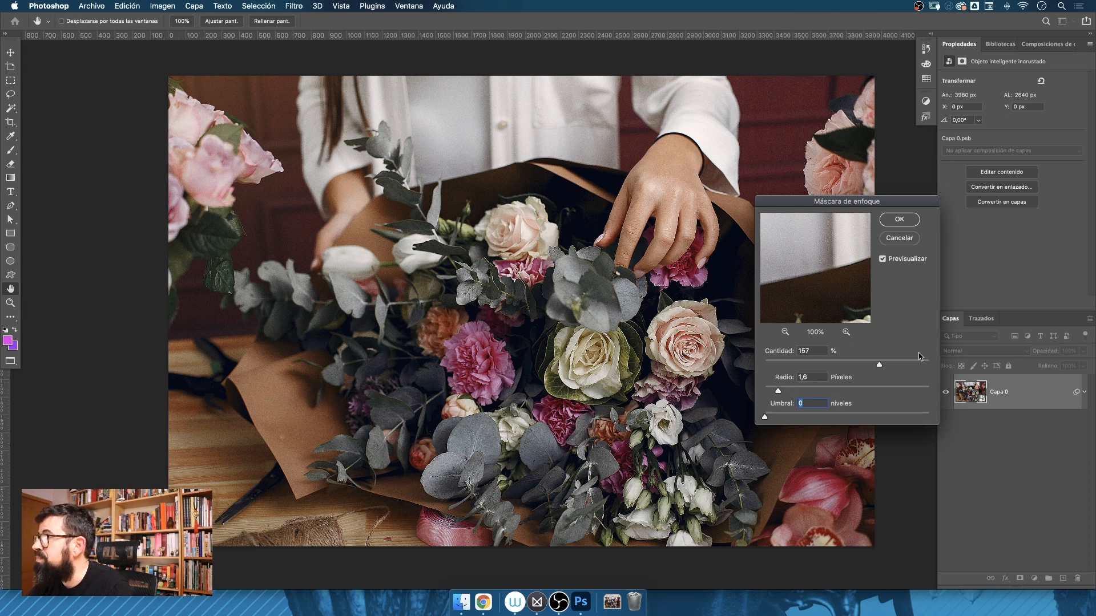
# - Exaggerate the sharpening with Cantidad 251 % and Radio 18,9 pixels
pyautogui.click(900, 364)
pyautogui.moveTo(803, 393); pyautogui.dragTo(836, 392)
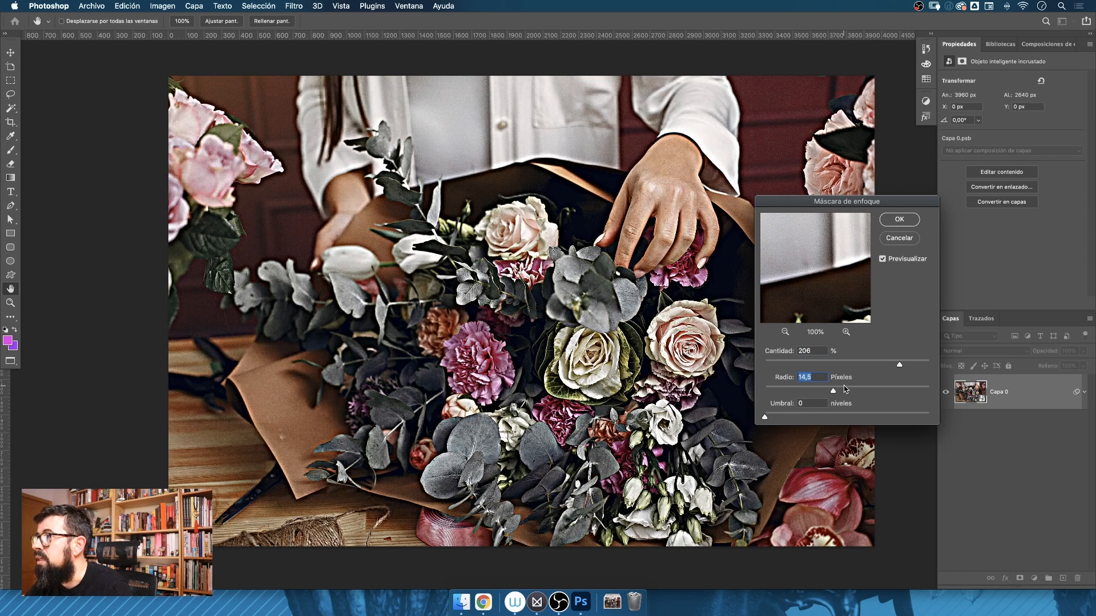
pyautogui.click(907, 364)
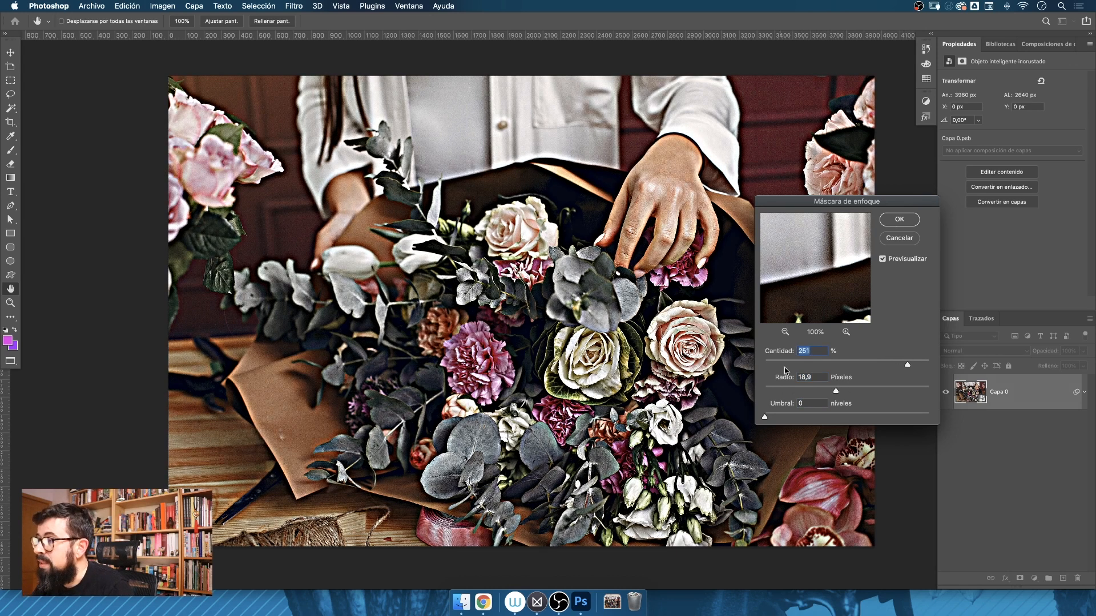
# - Inspect the sharpening preview on the white and pink roses and on the hand's skin at 300%
pyautogui.click(594, 354)
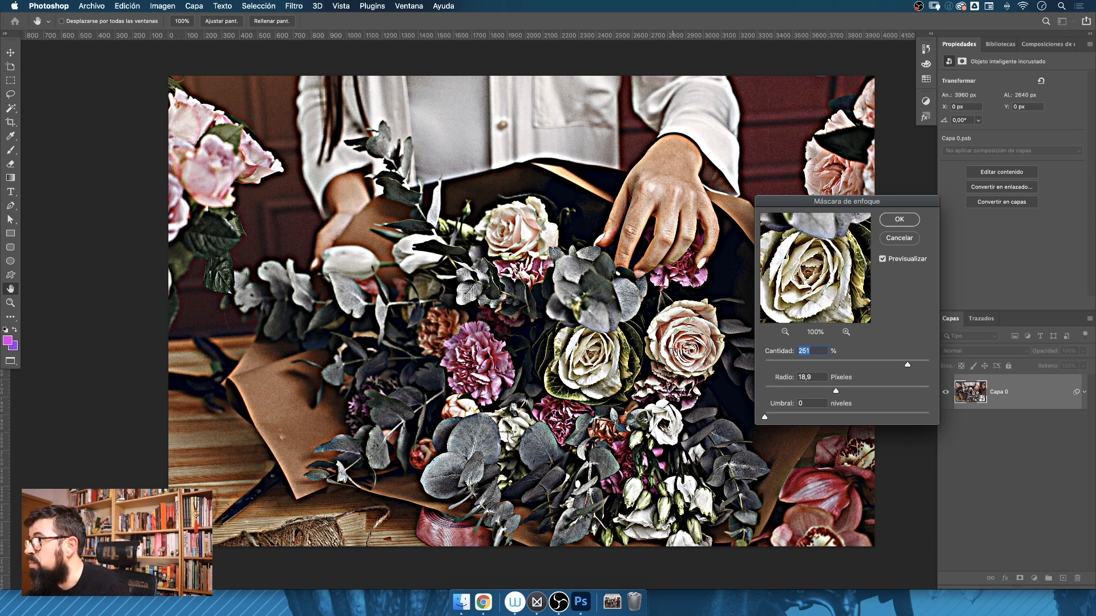
pyautogui.click(690, 343)
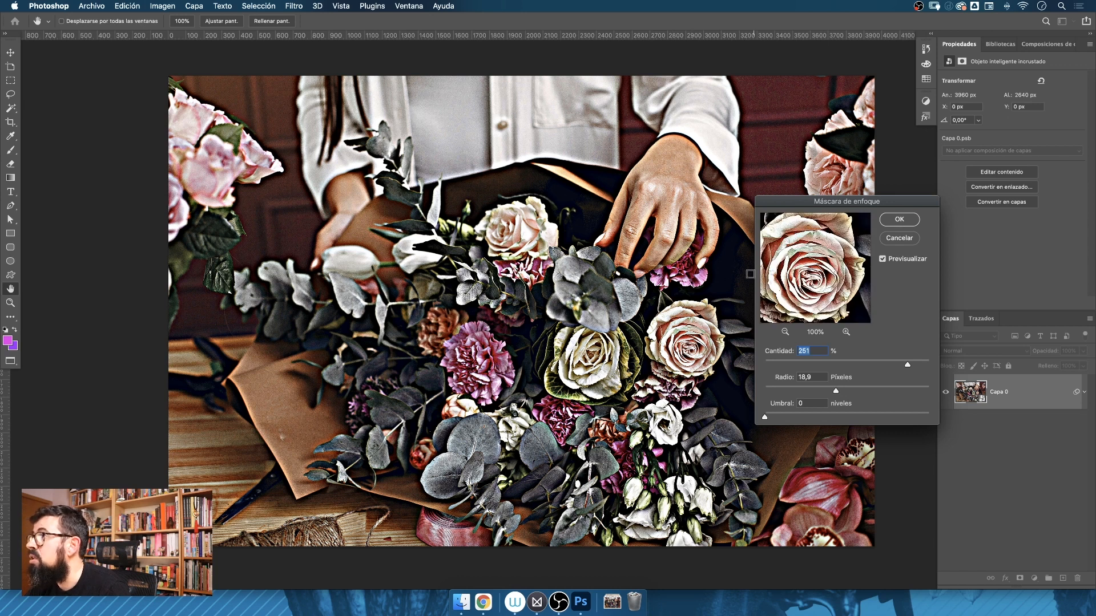
pyautogui.click(668, 166)
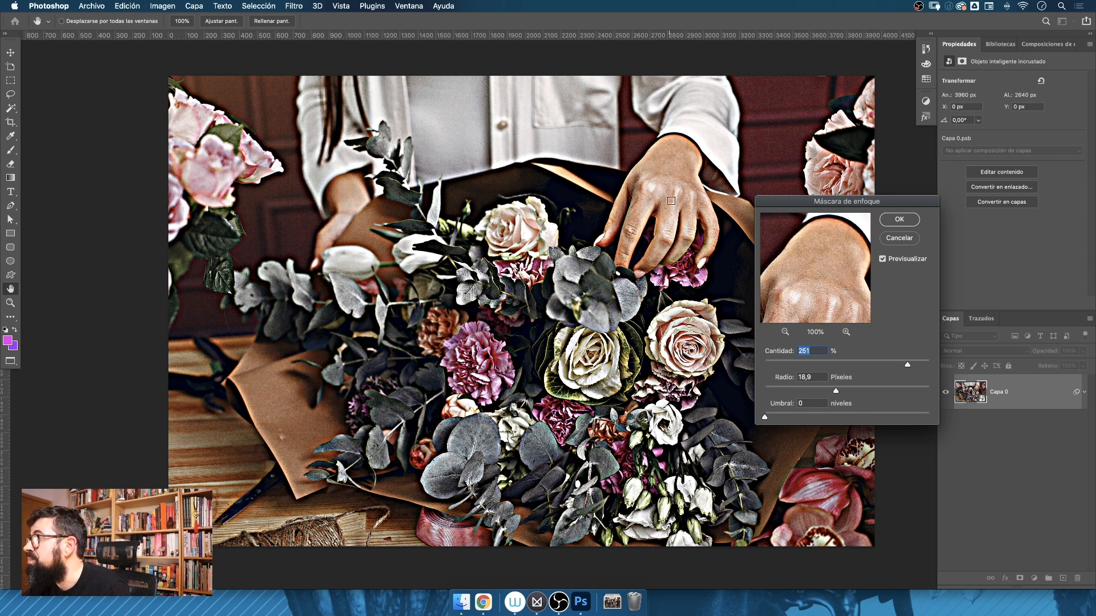
pyautogui.click(846, 332)
pyautogui.click(845, 332)
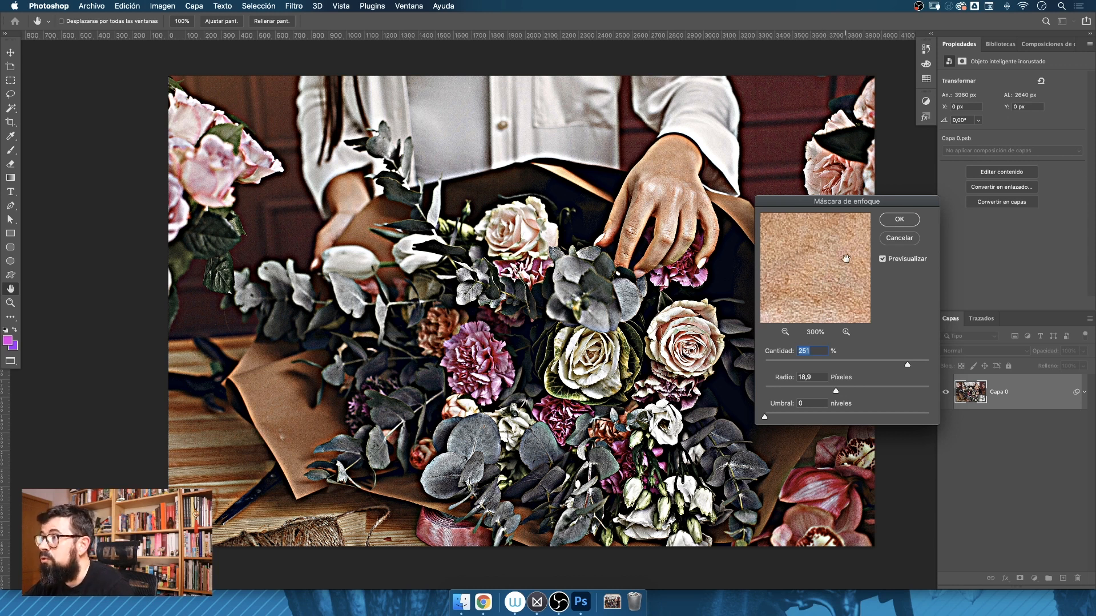
# - Set Umbral to 29 niveles and Cantidad to 200 %, and try Radio values of 1,2 and 48,4 pixels
pyautogui.moveTo(767, 416); pyautogui.dragTo(793, 417)
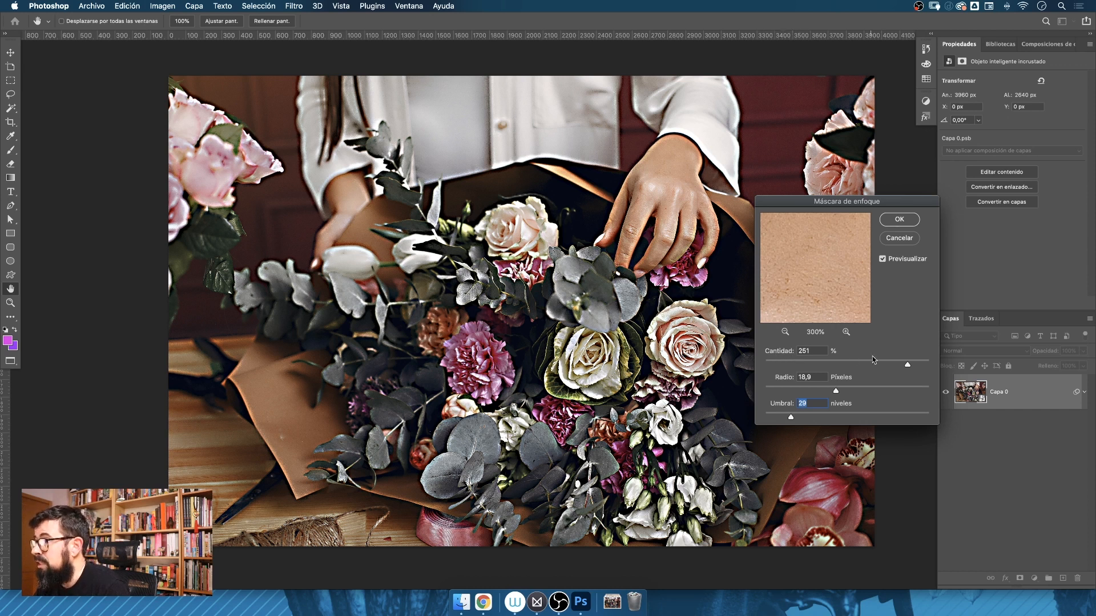
pyautogui.click(779, 364)
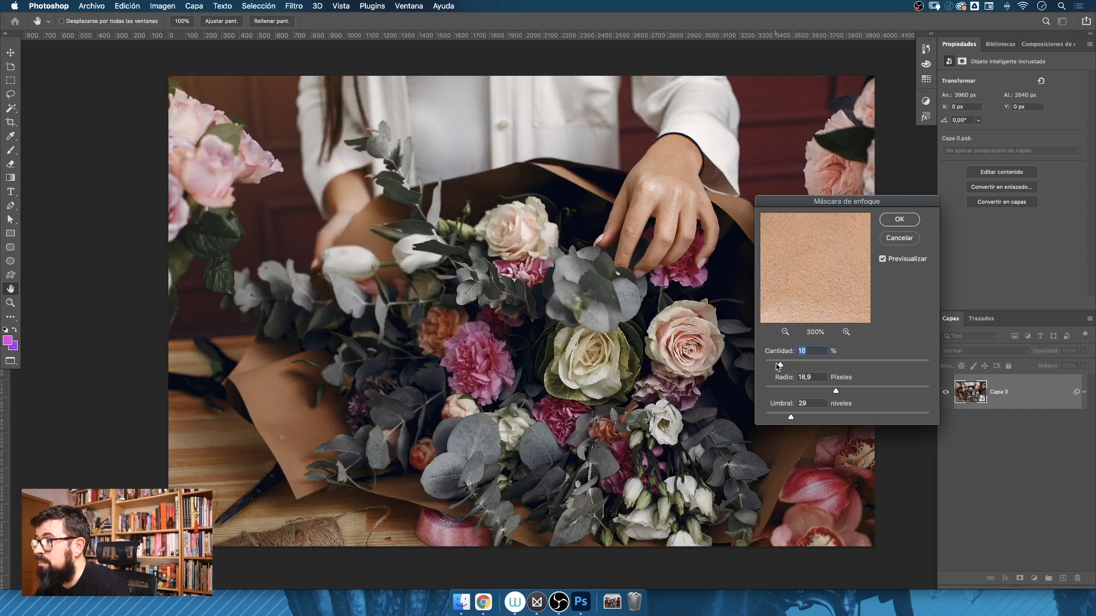
pyautogui.moveTo(779, 365); pyautogui.dragTo(899, 365)
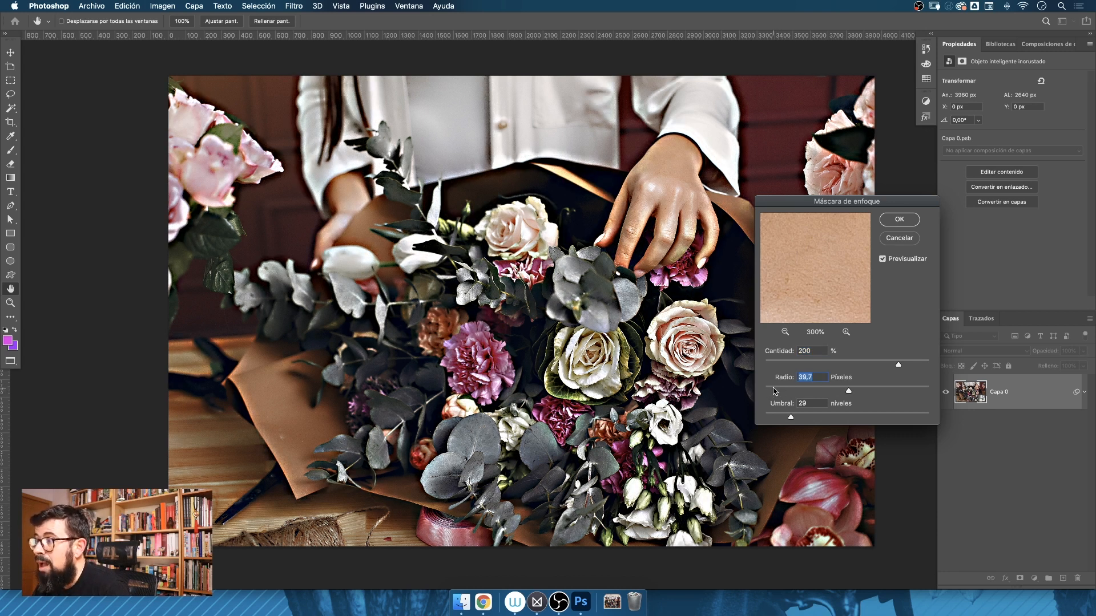
pyautogui.click(775, 391)
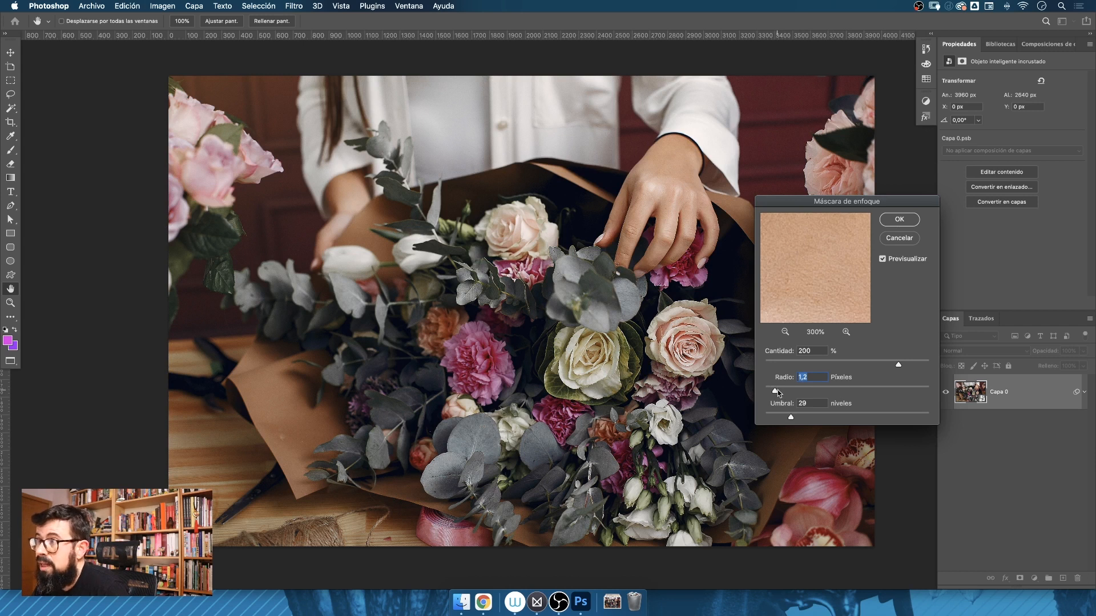
pyautogui.click(851, 391)
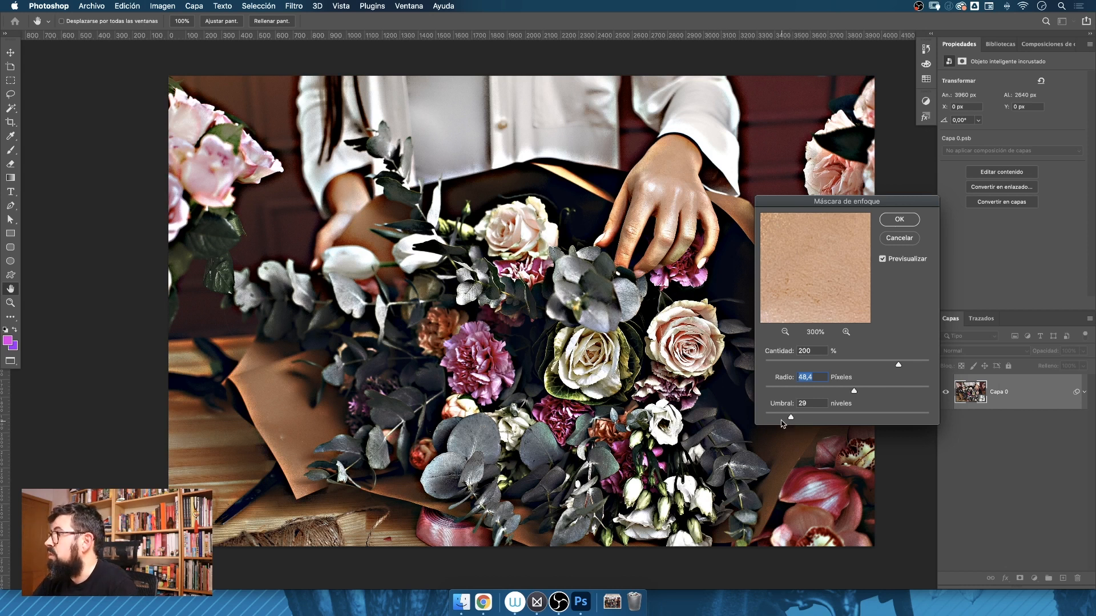
# - Test Umbral at 0, and apply Máscara de enfoque with Cantidad 182 %, Radio 1,9 pixels and Umbral 42 niveles
pyautogui.moveTo(769, 420); pyautogui.dragTo(758, 420)
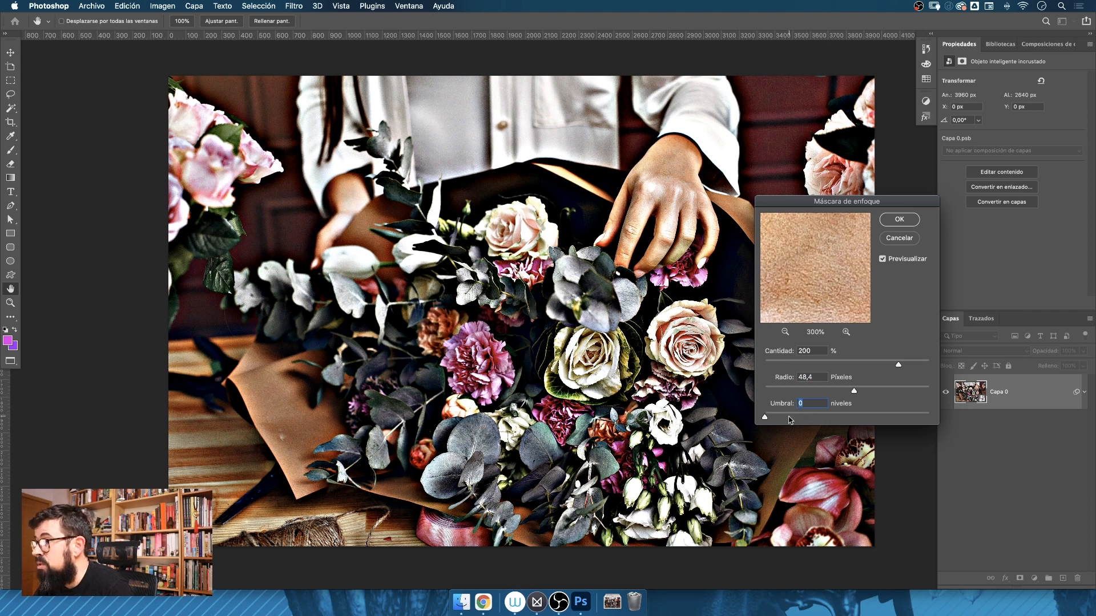
pyautogui.moveTo(765, 419); pyautogui.dragTo(826, 418)
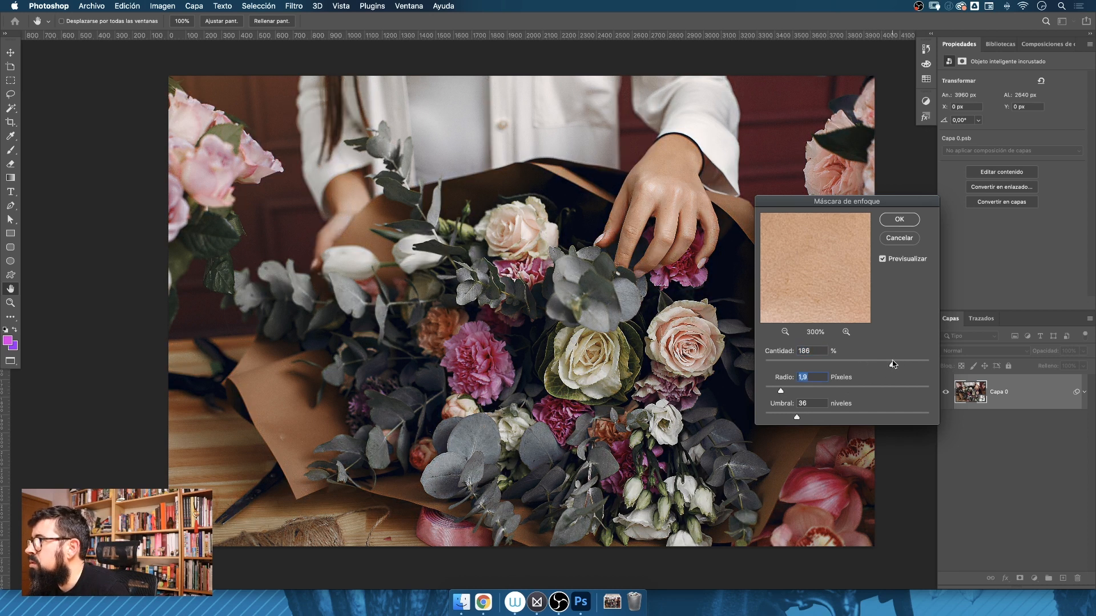
pyautogui.moveTo(893, 364); pyautogui.dragTo(889, 364)
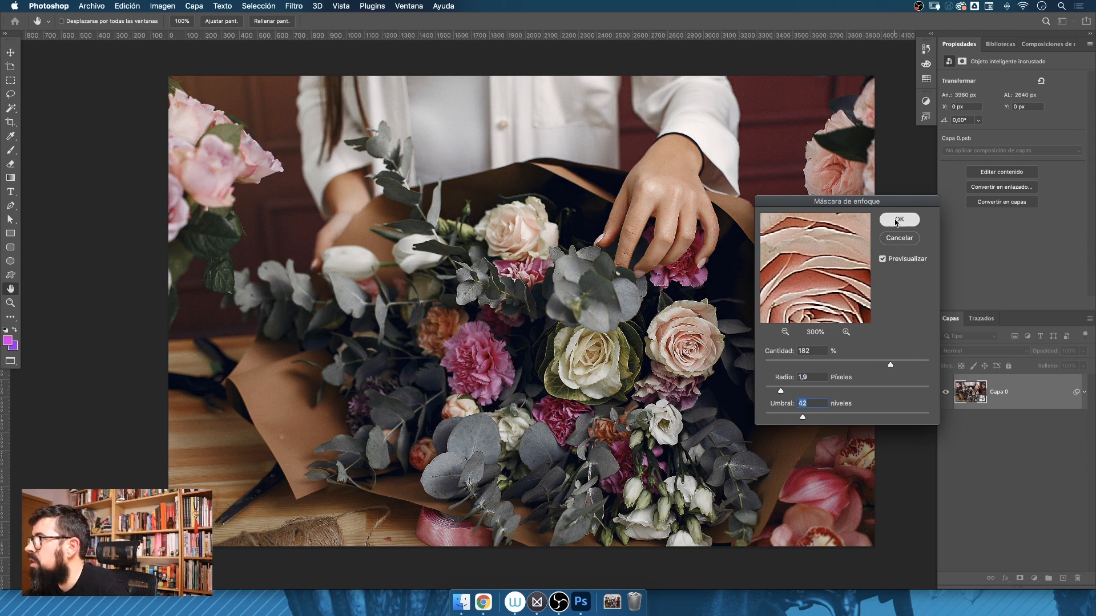
pyautogui.click(898, 221)
# - Compare the bouquet's roses up close with the Máscara de enfoque smart filter hidden and shown
pyautogui.press('super+plus')
pyautogui.press('super+plus')
pyautogui.press('super+plus')
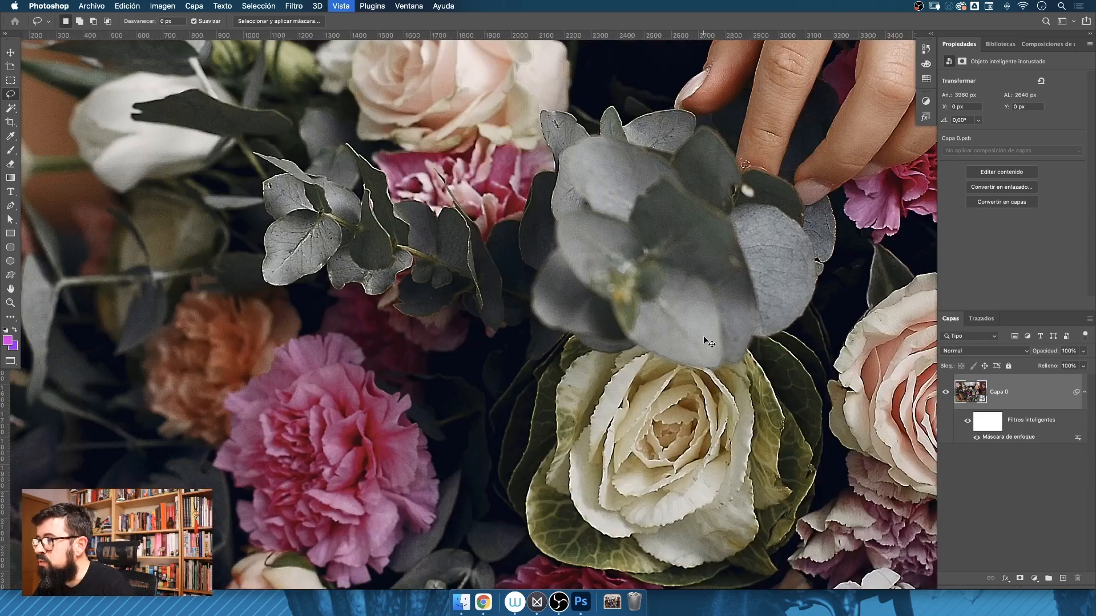
pyautogui.hscroll(4, 706, 341)
pyautogui.scroll(-3, 706, 342)
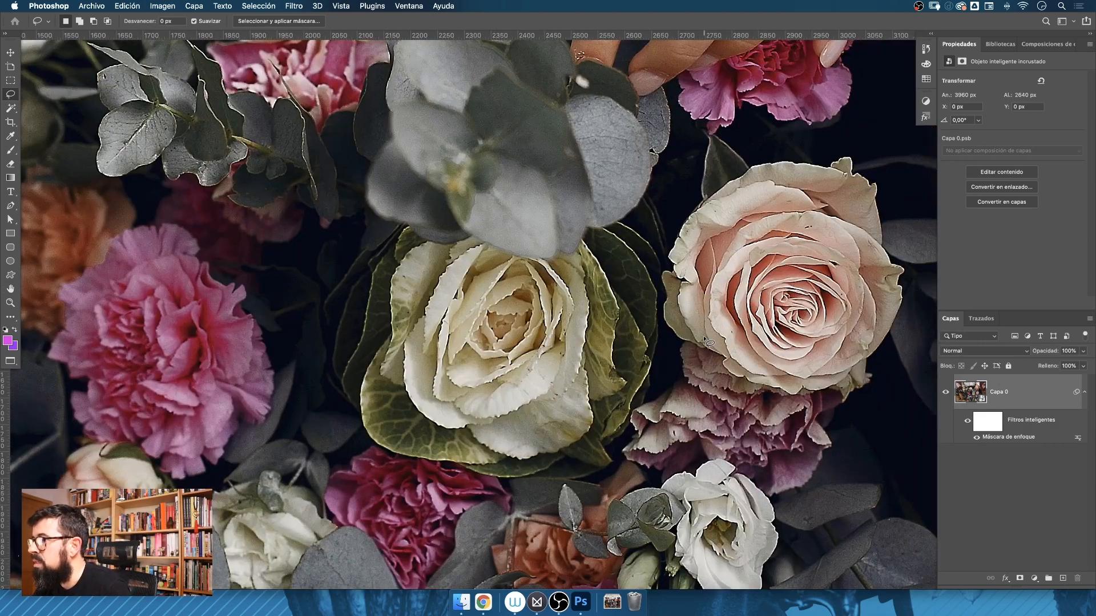
pyautogui.click(966, 423)
pyautogui.click(966, 423)
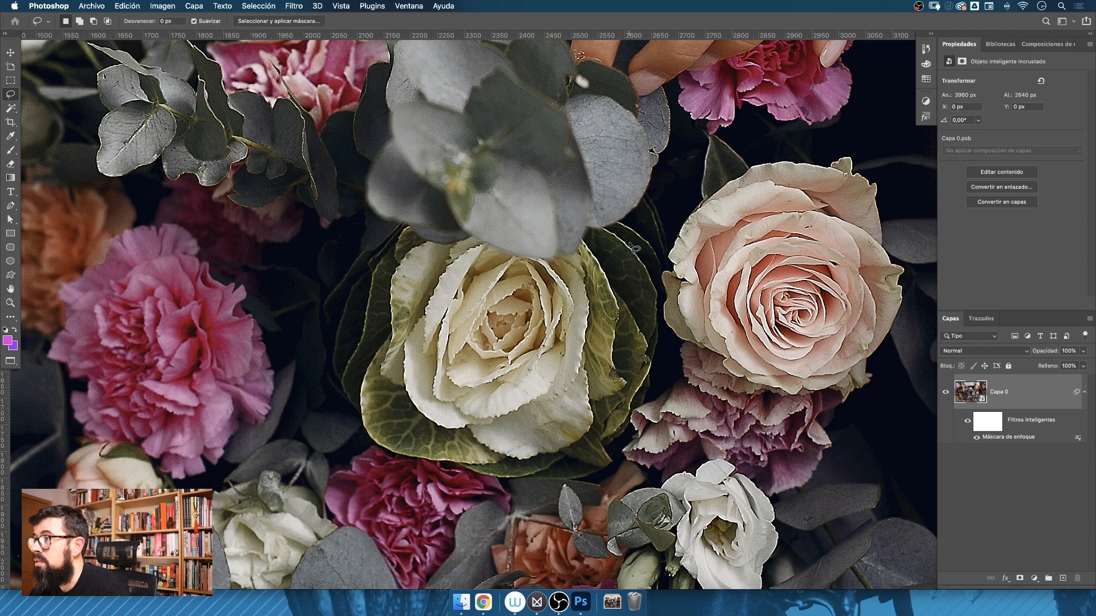
pyautogui.click(968, 423)
pyautogui.click(968, 422)
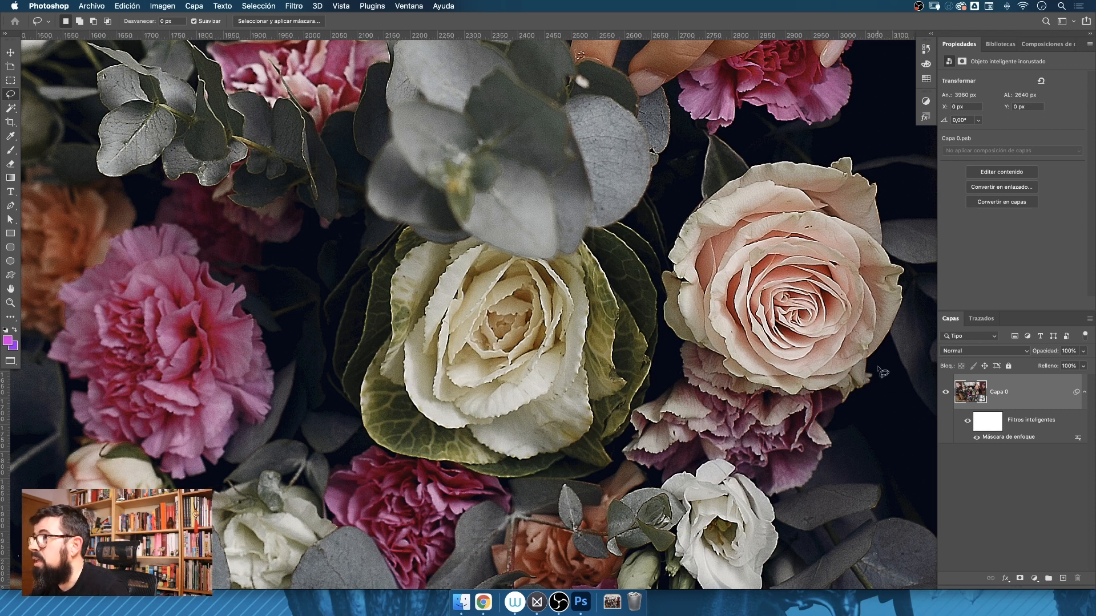
pyautogui.click(967, 423)
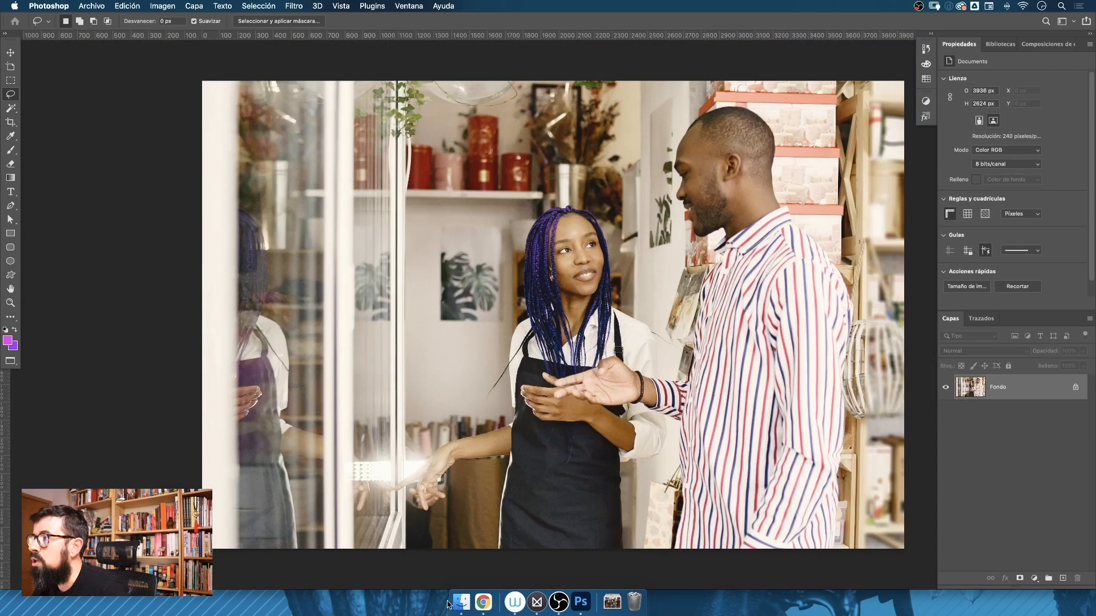
# - Convert the Fondo layer of the photo with the couple in the shop to a smart object
pyautogui.rightClick(1033, 390)
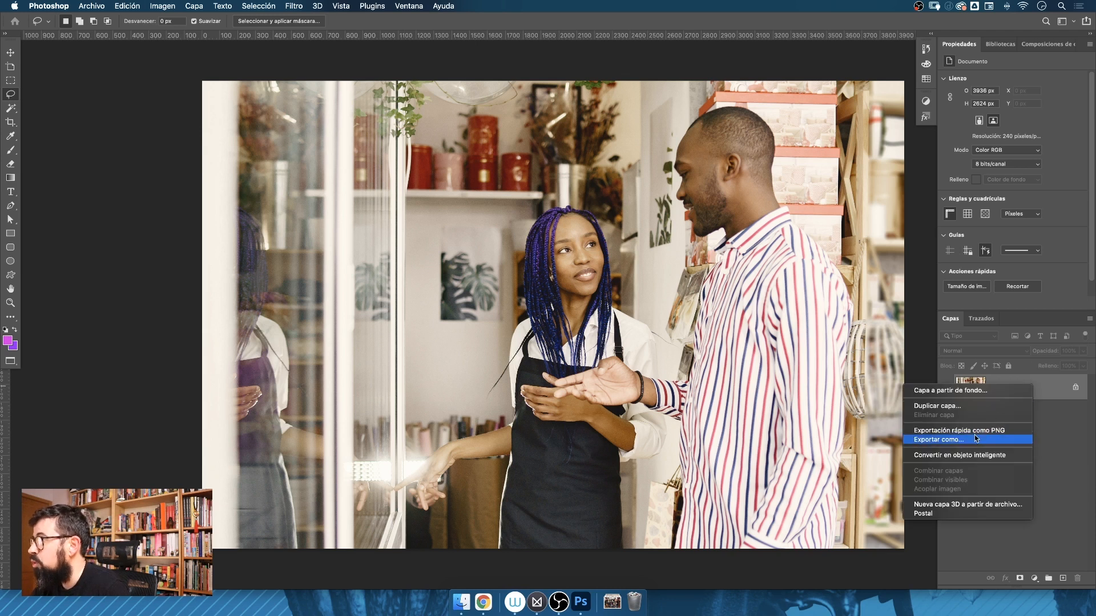
pyautogui.click(971, 456)
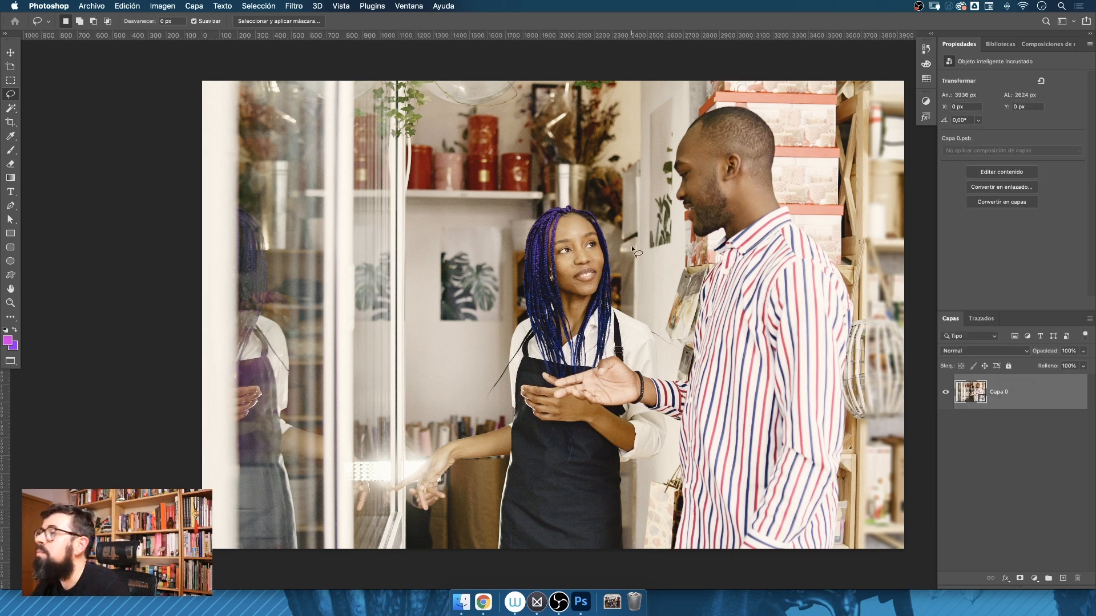
# - Apply Máscara de enfoque to the couple's photo with Cantidad 260 %, Radio 16,3 pixels and Umbral 30 niveles
pyautogui.click(294, 6)
pyautogui.moveTo(336, 171)
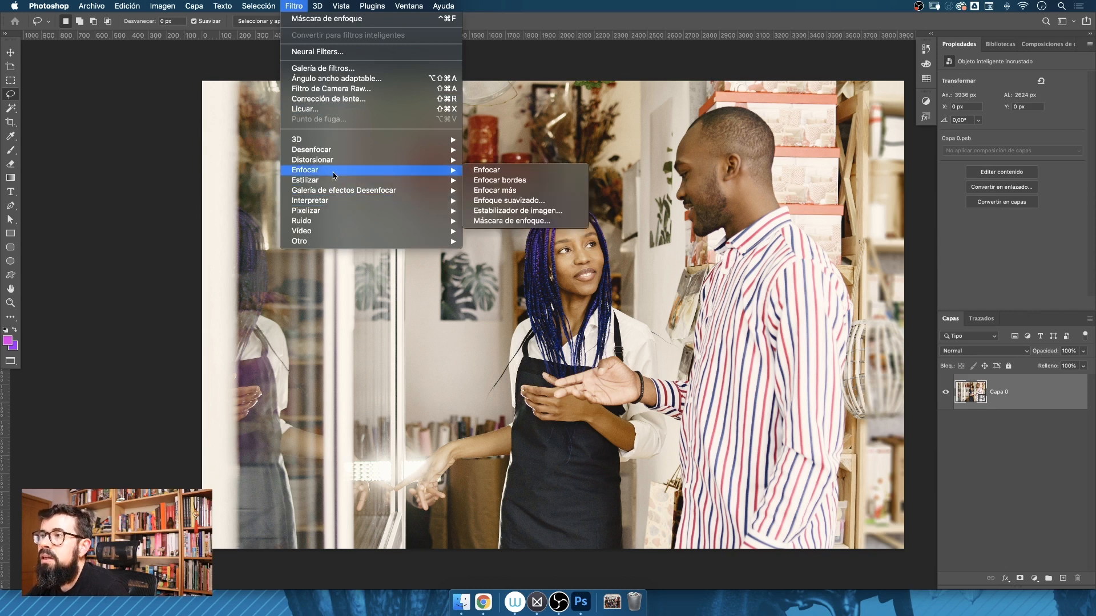
pyautogui.click(526, 224)
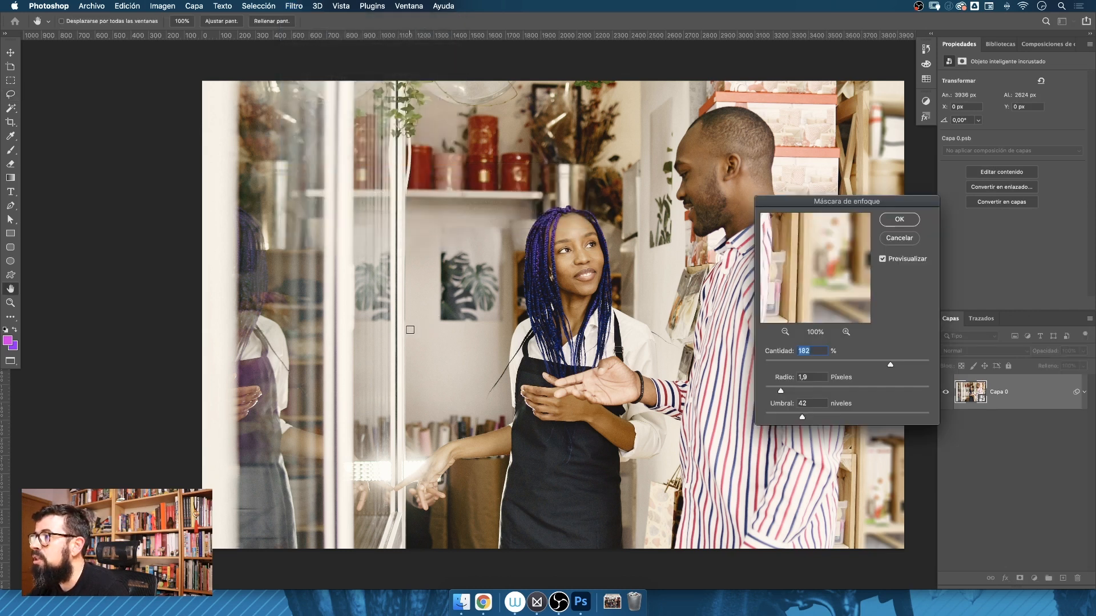
pyautogui.click(571, 240)
pyautogui.moveTo(800, 257); pyautogui.dragTo(838, 272)
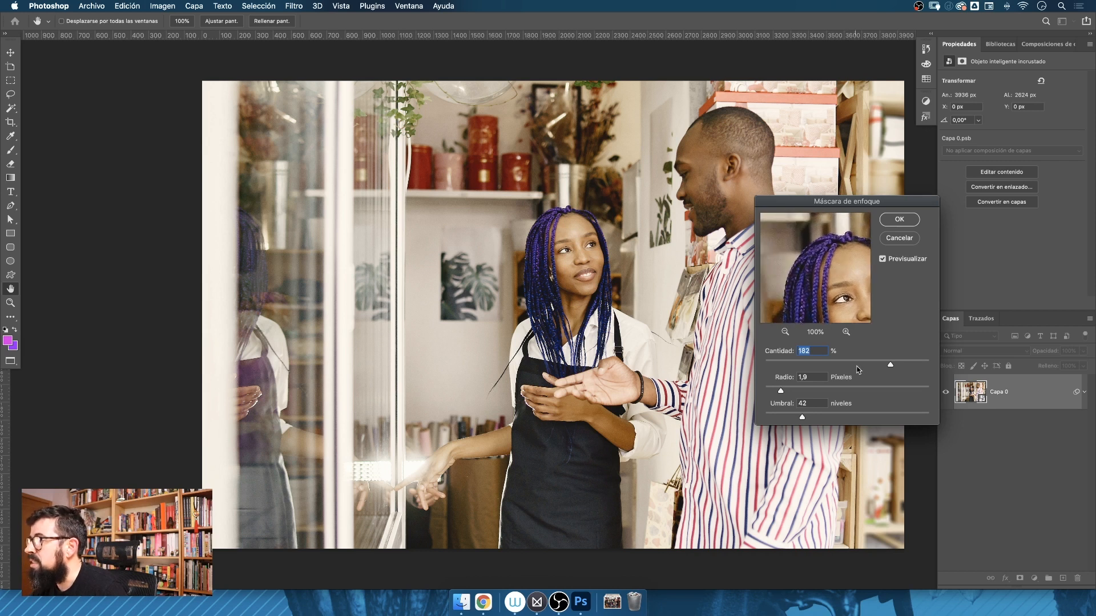
pyautogui.moveTo(900, 366); pyautogui.dragTo(910, 366)
pyautogui.moveTo(781, 391); pyautogui.dragTo(835, 391)
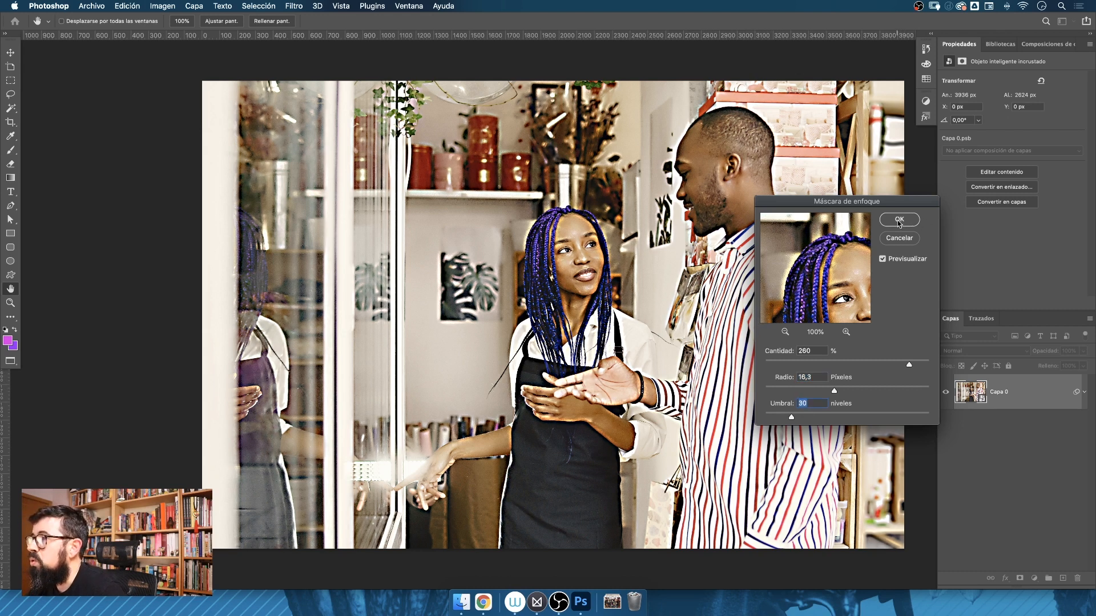
pyautogui.click(899, 223)
# - Set the Máscara de enfoque smart filter's blending options to Luminosidad mode with 53 % opacity
pyautogui.press('l')
pyautogui.scroll(5, 703, 336)
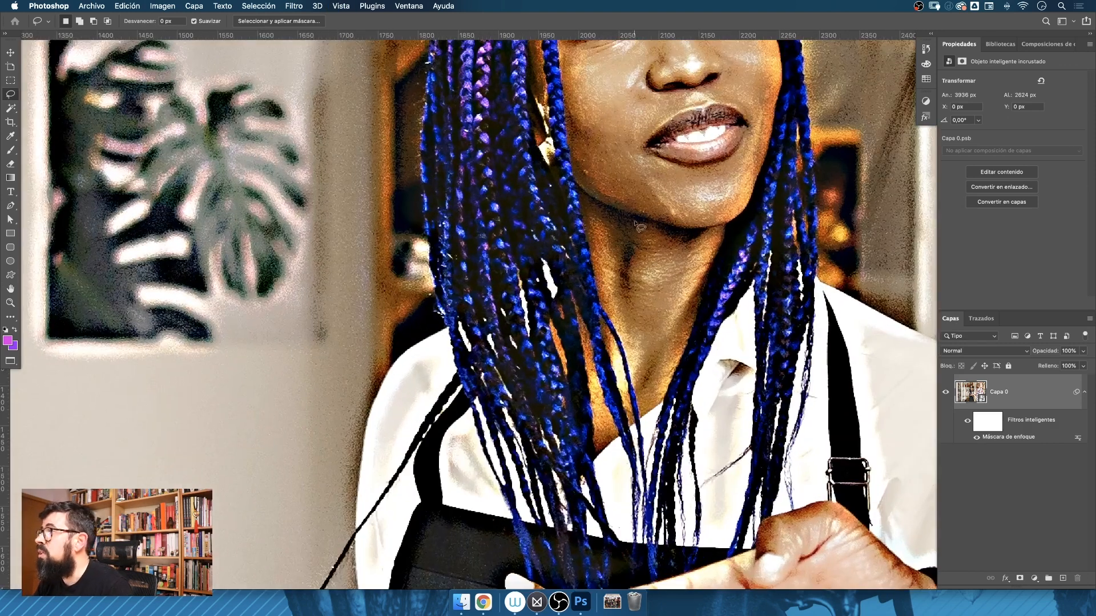
pyautogui.scroll(8, 628, 197)
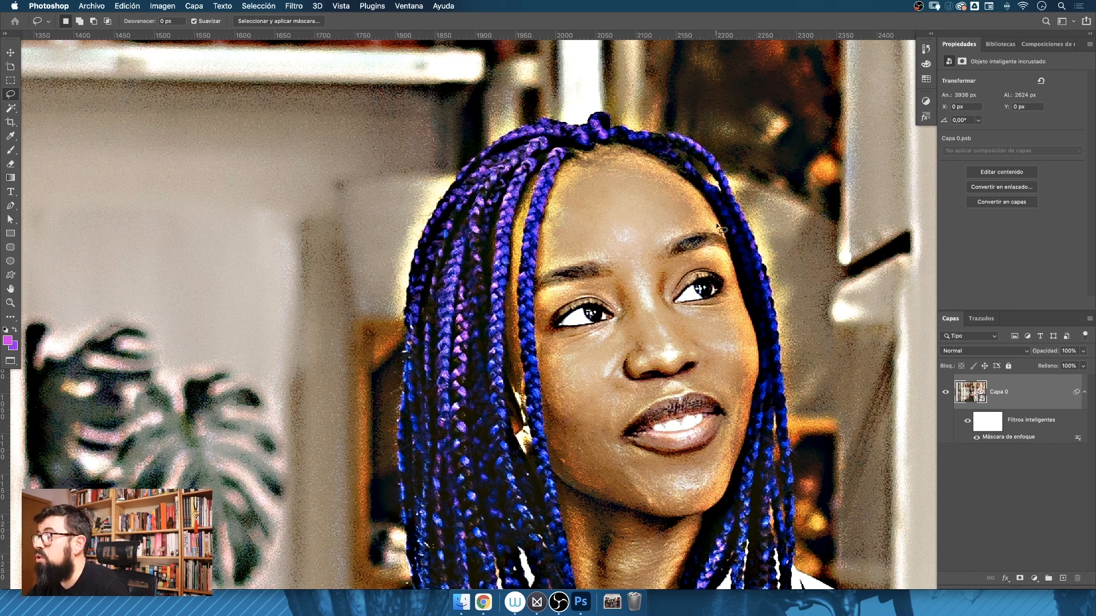
pyautogui.scroll(-2, 578, 384)
pyautogui.hscroll(-4, 579, 385)
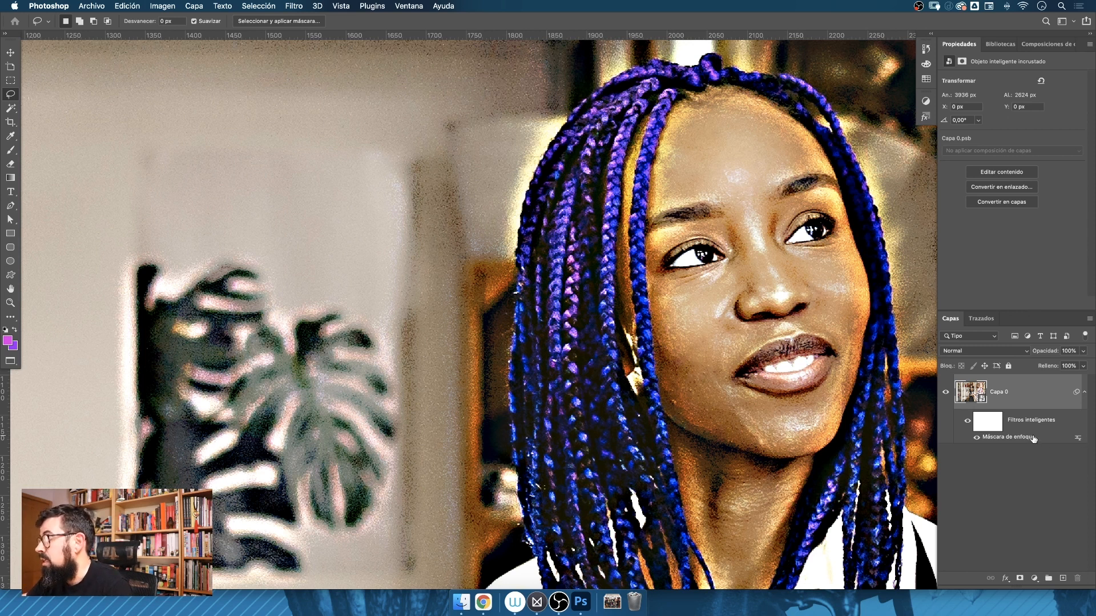
pyautogui.doubleClick(1078, 441)
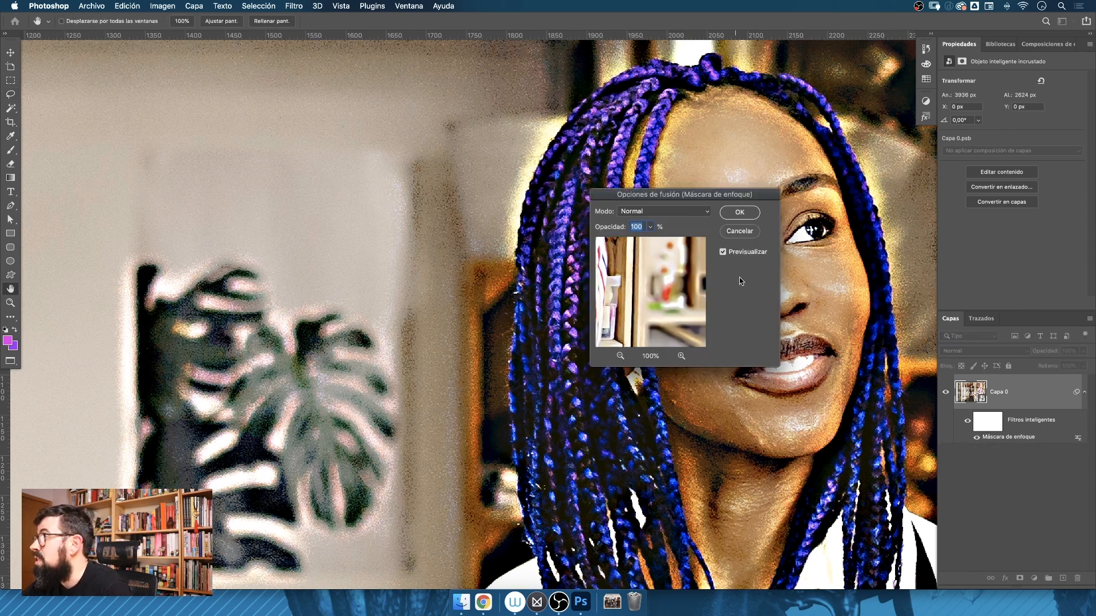
pyautogui.click(664, 212)
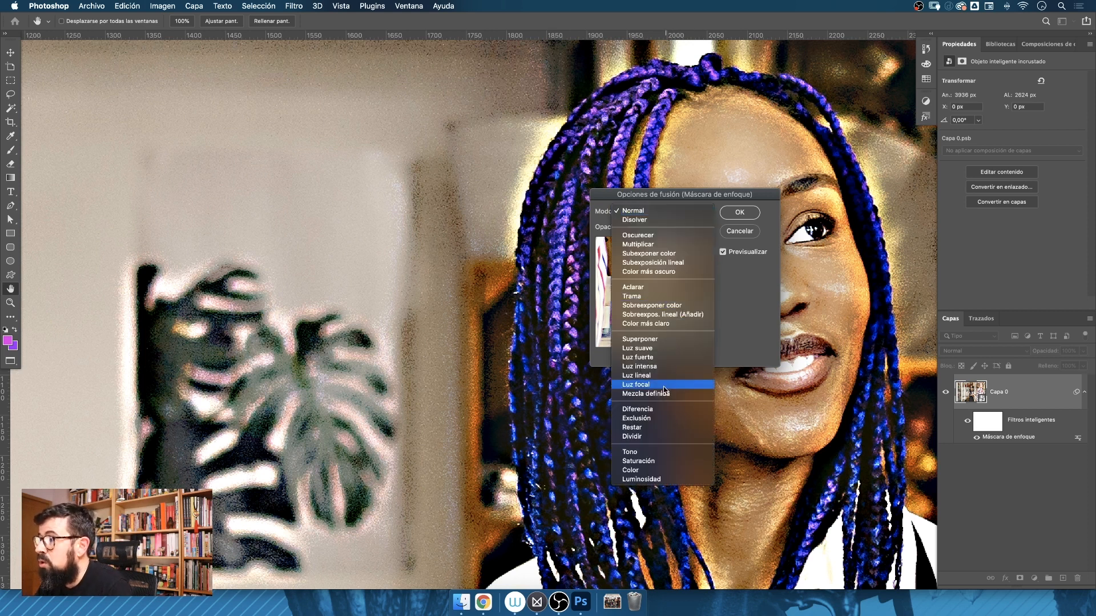
pyautogui.click(649, 481)
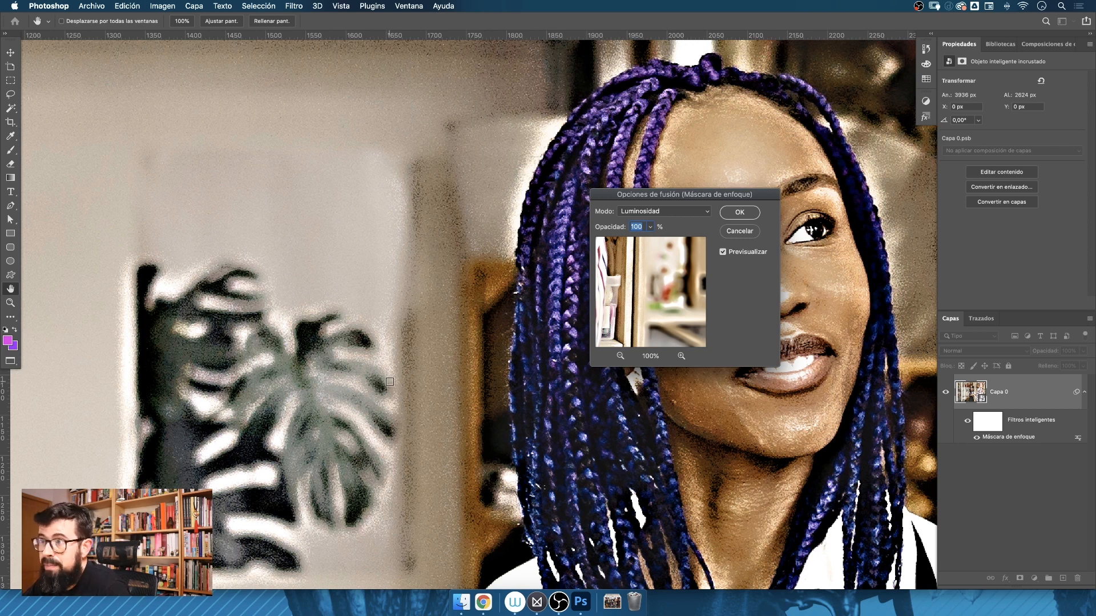
pyautogui.click(651, 228)
pyautogui.click(626, 243)
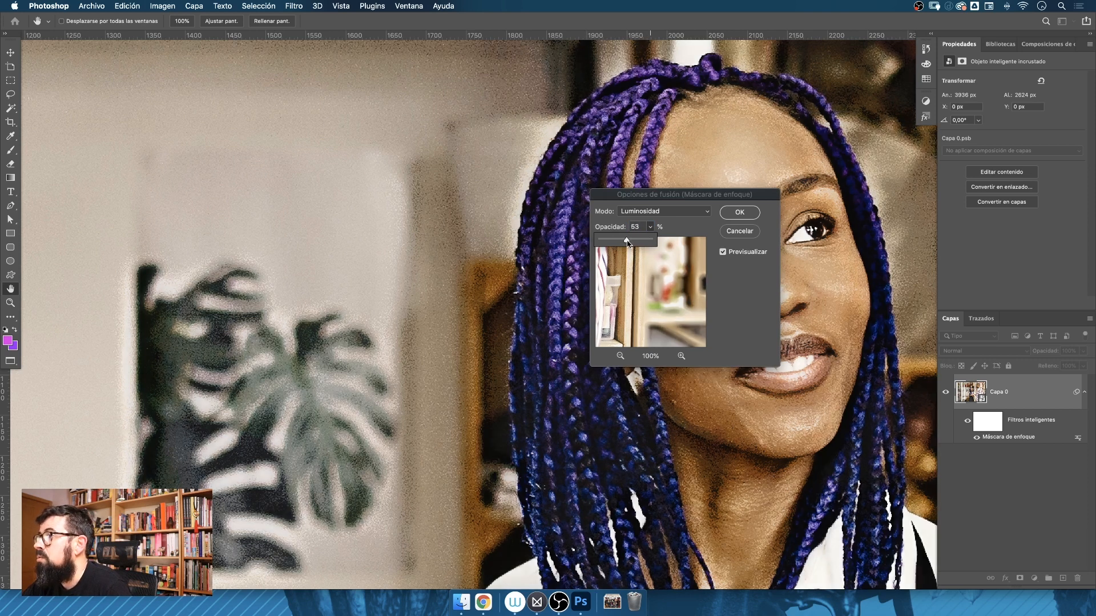
pyautogui.click(738, 213)
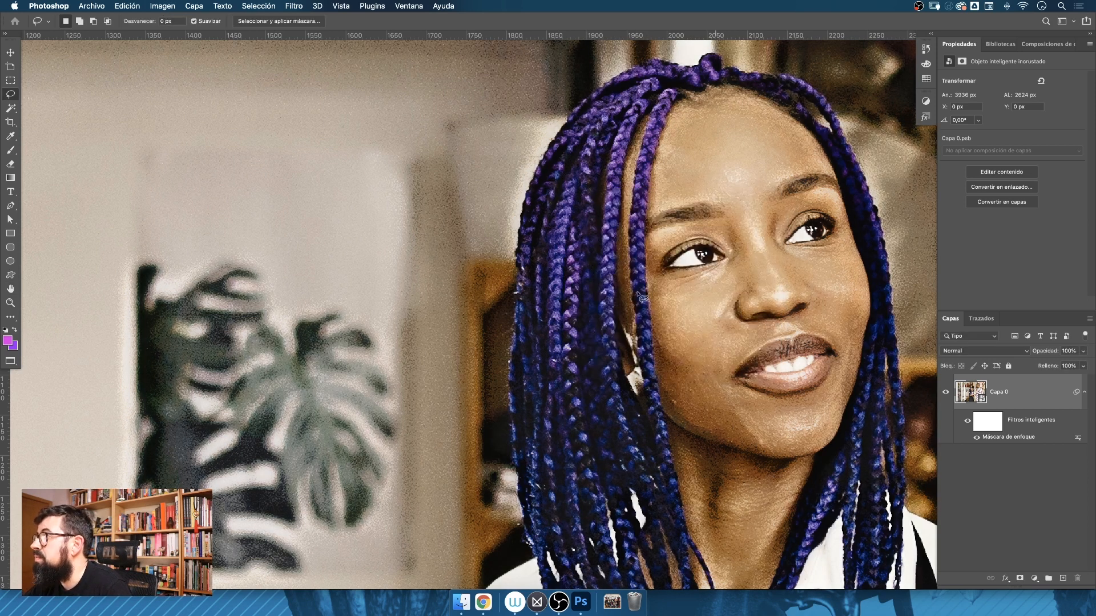
# - Compare the couple's photo in a wider view with its smart filters hidden and shown
pyautogui.press('super+0')
pyautogui.press('l')
pyautogui.click(968, 424)
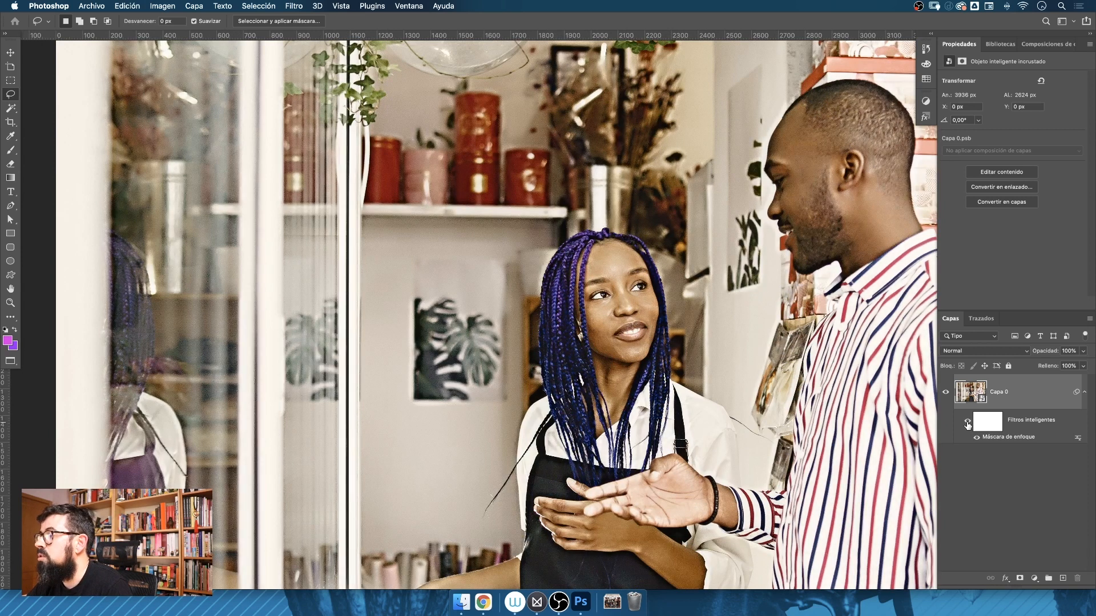
pyautogui.click(968, 423)
pyautogui.click(968, 423)
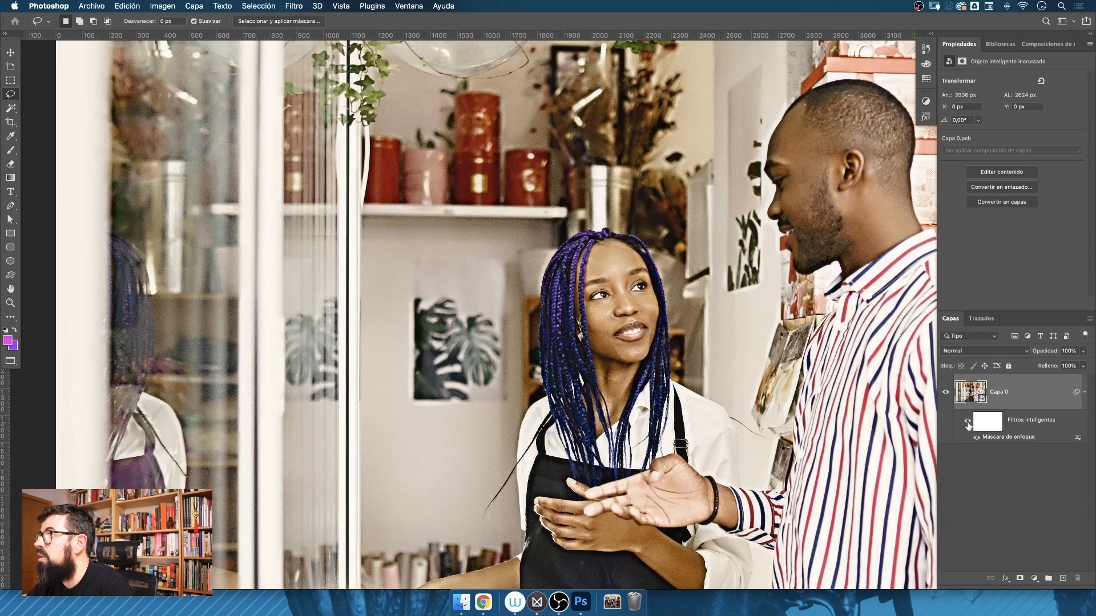
pyautogui.click(968, 424)
pyautogui.click(968, 423)
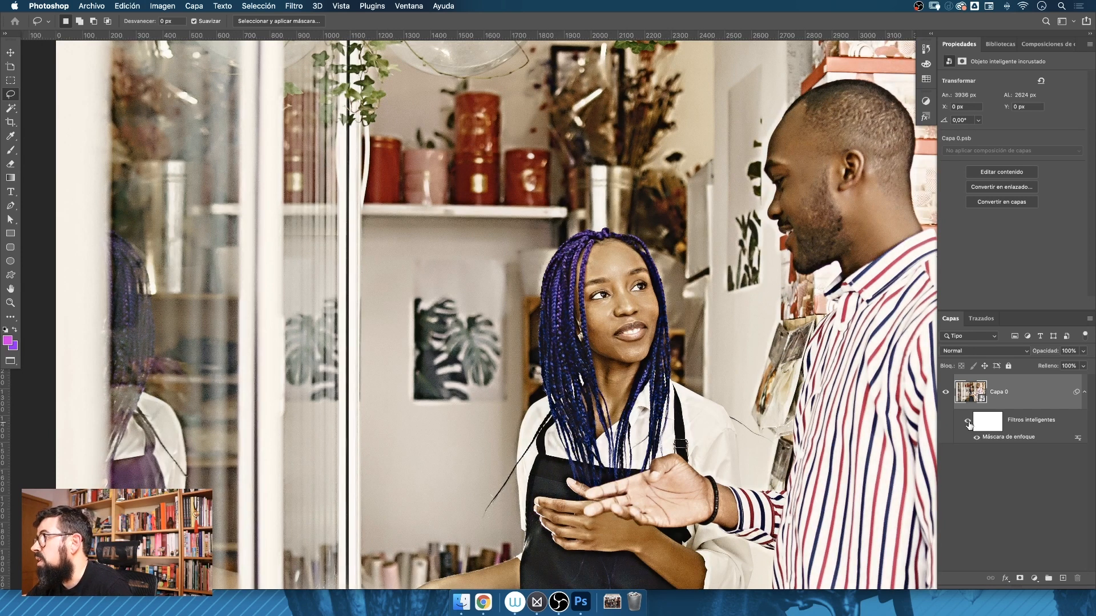
pyautogui.click(968, 423)
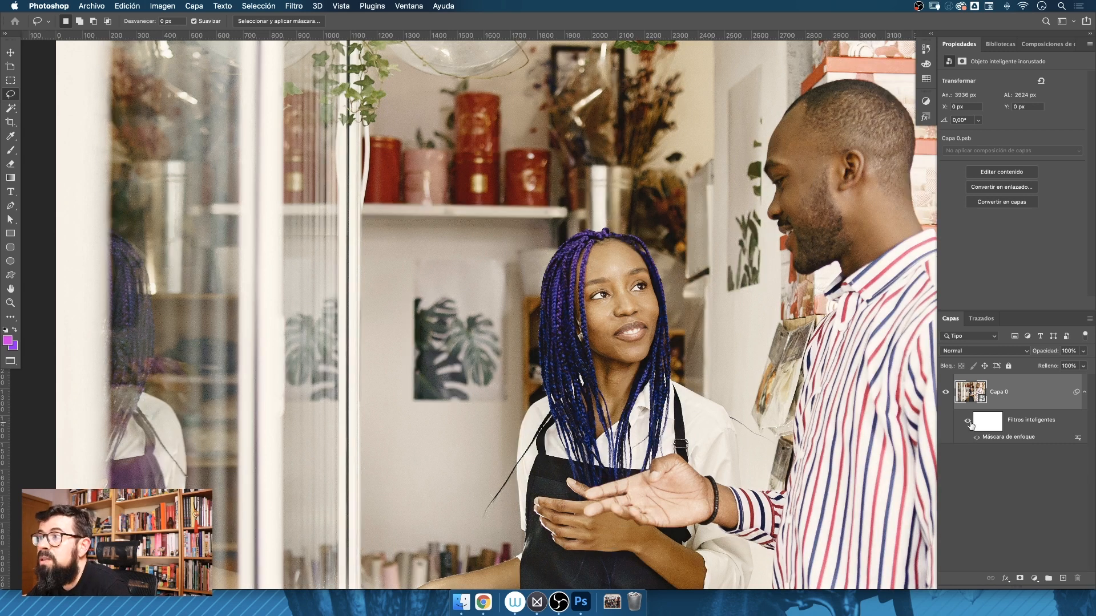
pyautogui.click(969, 424)
pyautogui.click(968, 424)
pyautogui.click(968, 423)
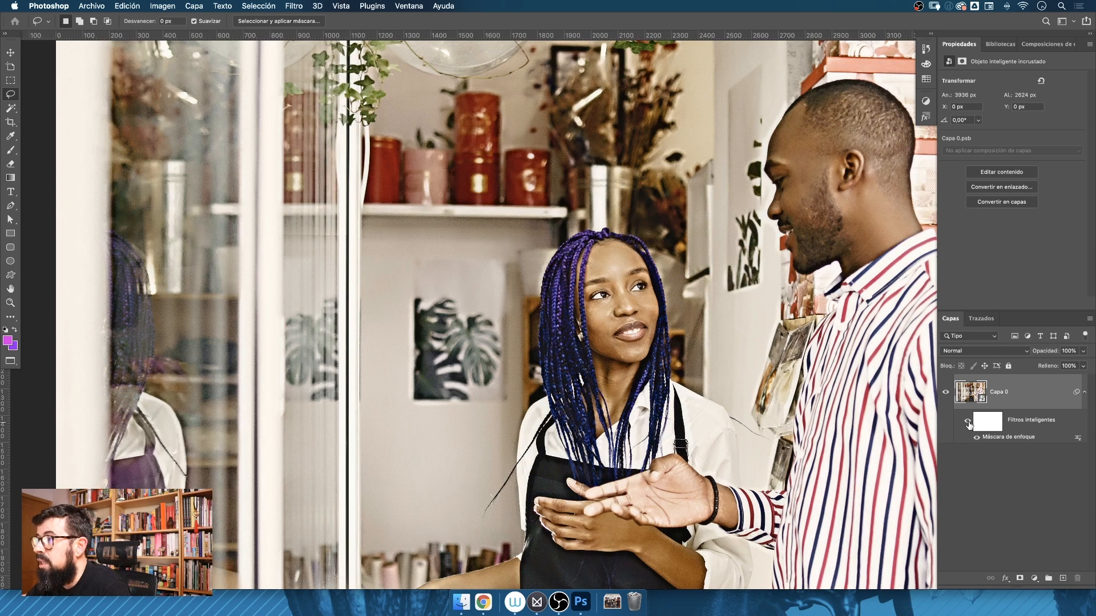
pyautogui.click(969, 425)
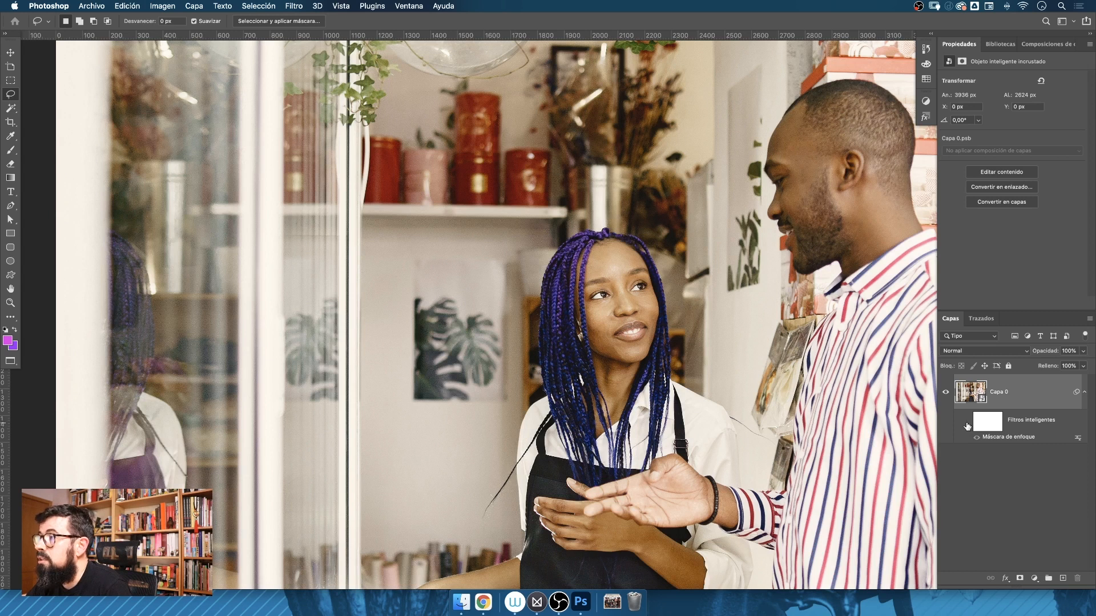
pyautogui.click(969, 425)
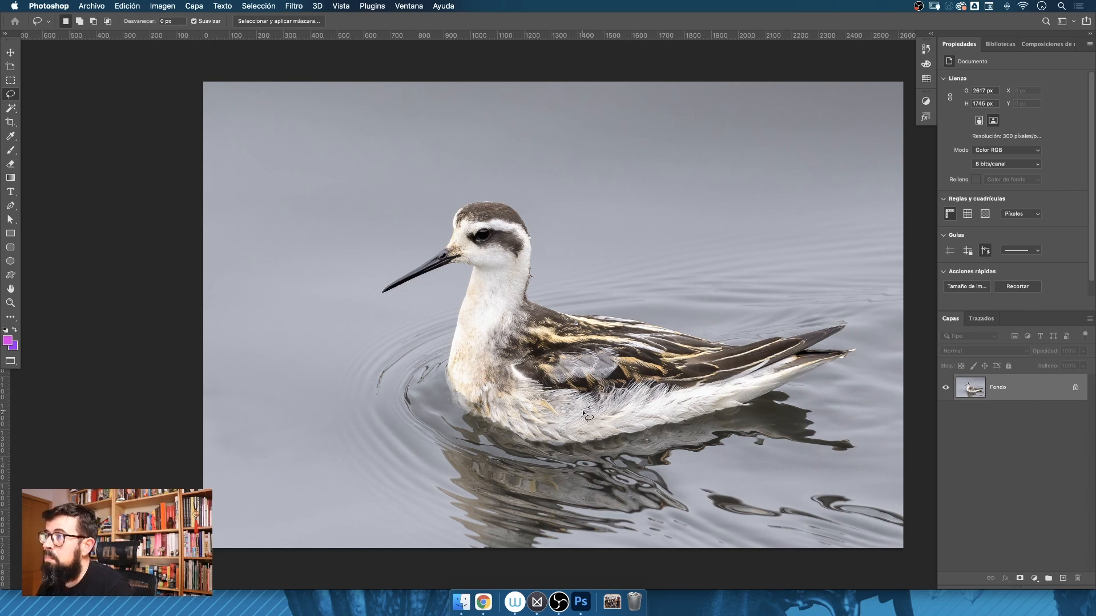
# - Convert the bird photo's Fondo layer to a smart object and open the Enfoque suavizado filter for it
pyautogui.rightClick(1031, 389)
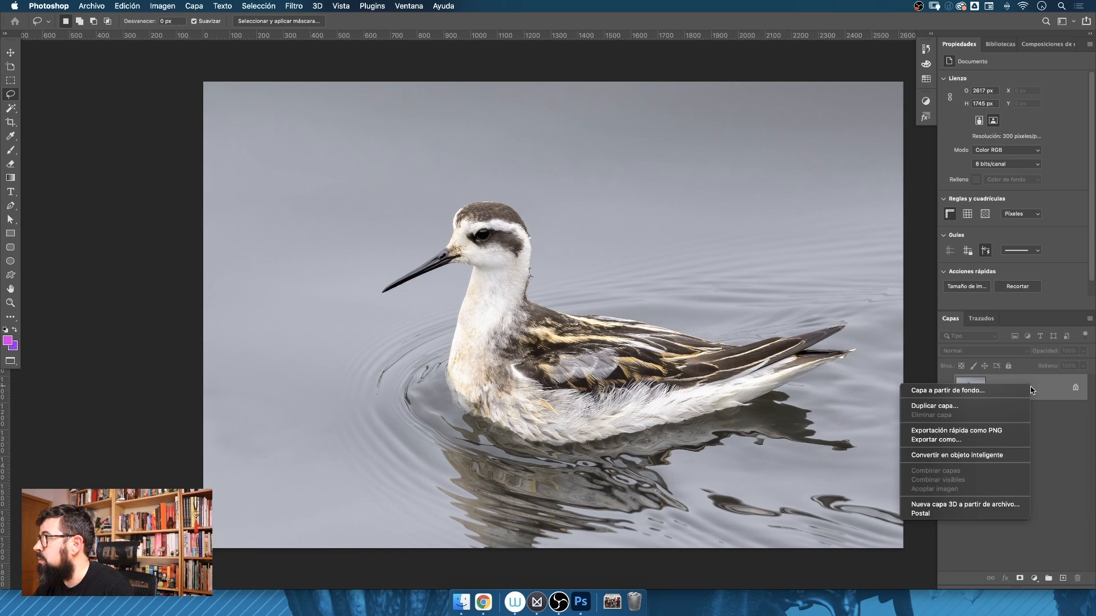
pyautogui.click(963, 457)
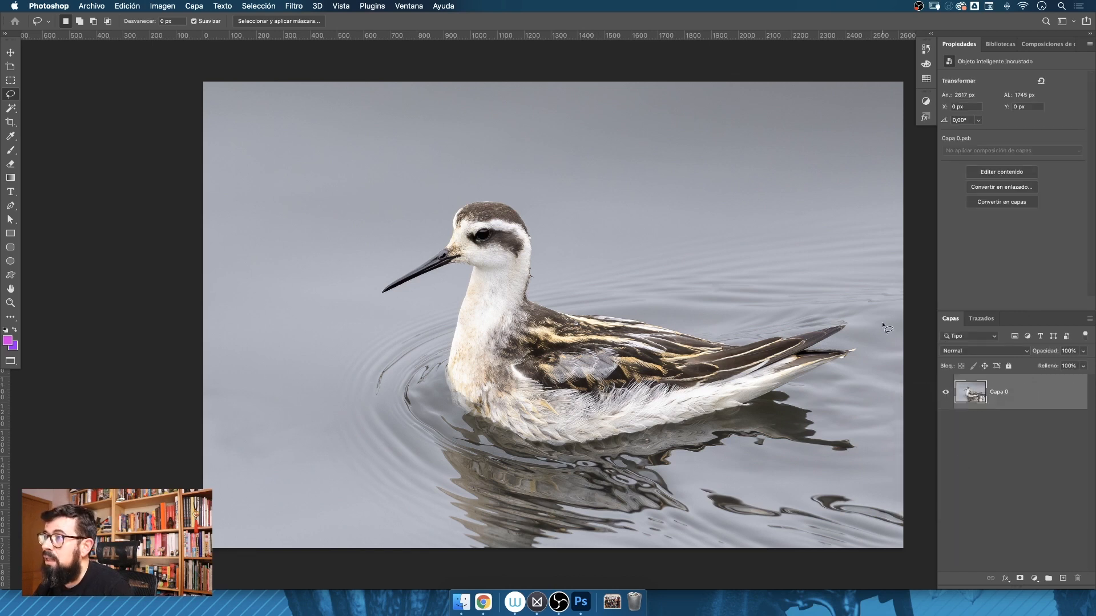
pyautogui.click(297, 6)
pyautogui.moveTo(329, 172)
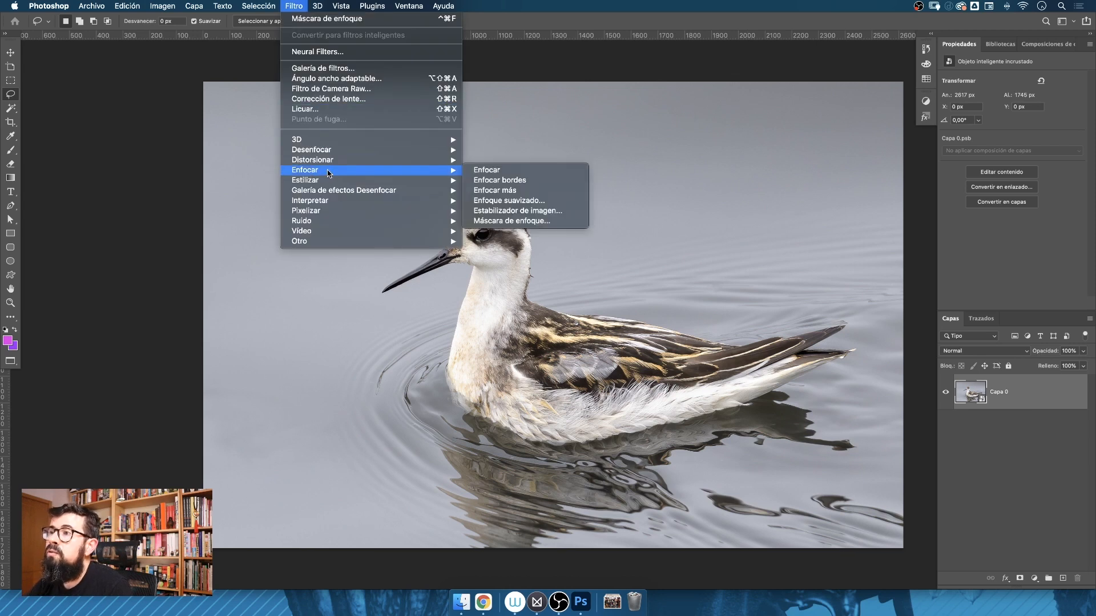
pyautogui.click(550, 203)
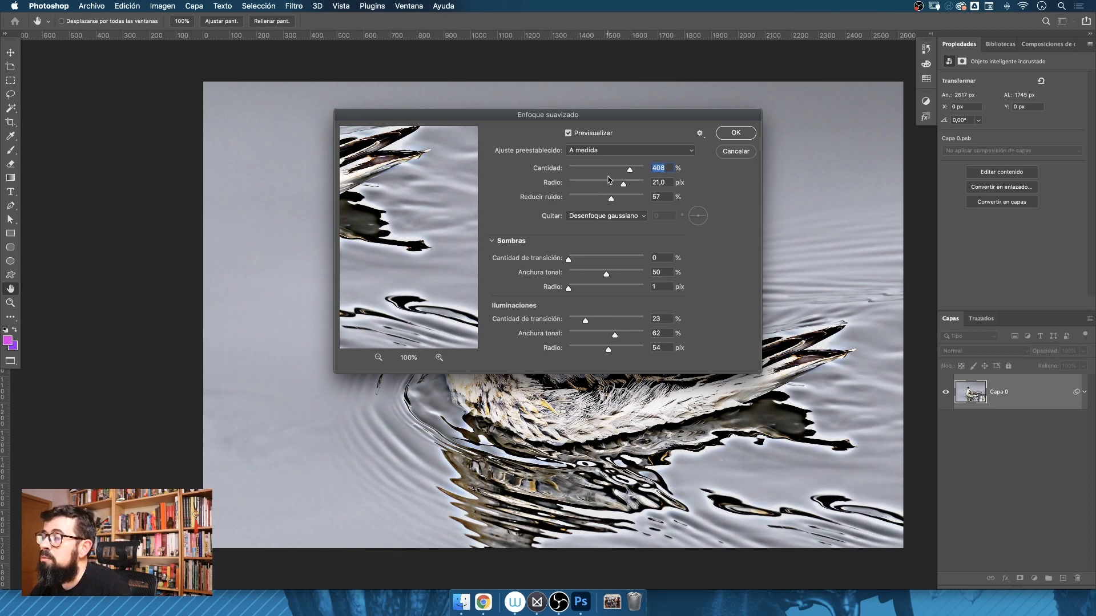
# - Reset all Enfoque suavizado values to 0, with the Sombras and Iluminaciones radii at 1 pix, and center the preview on the bird's head
pyautogui.moveTo(629, 170); pyautogui.dragTo(565, 187)
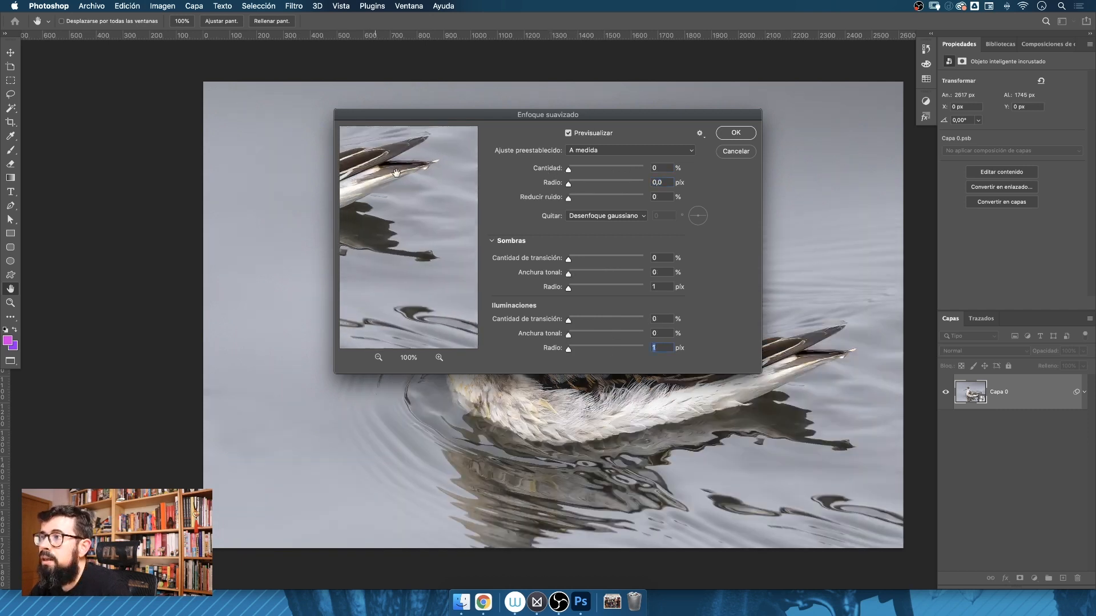
pyautogui.moveTo(396, 173); pyautogui.dragTo(472, 262)
pyautogui.moveTo(361, 241); pyautogui.dragTo(585, 180)
pyautogui.moveTo(349, 191); pyautogui.dragTo(409, 280)
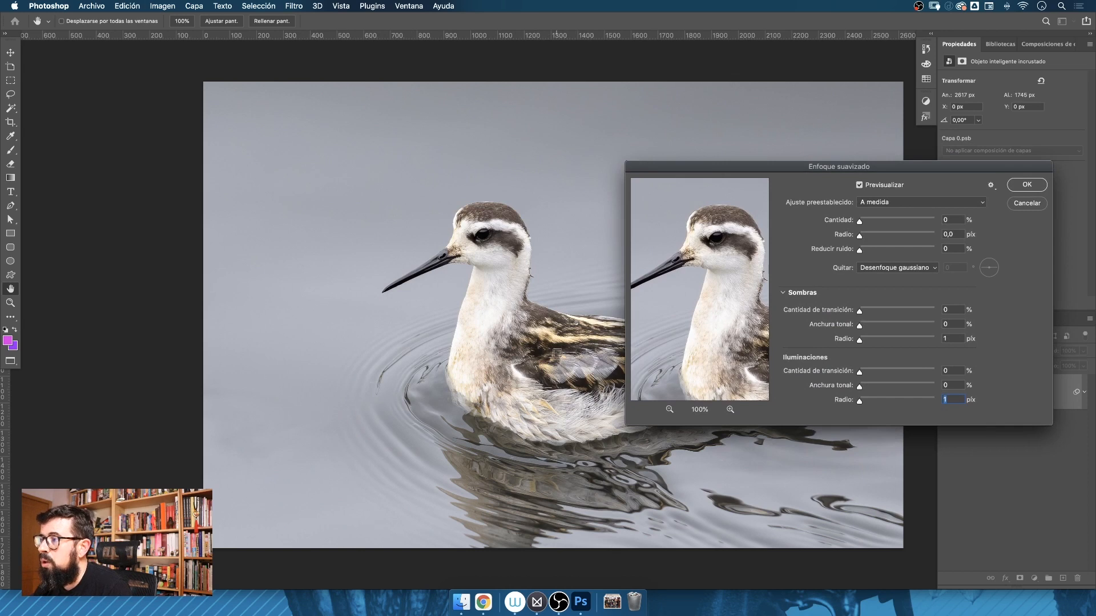
pyautogui.click(553, 351)
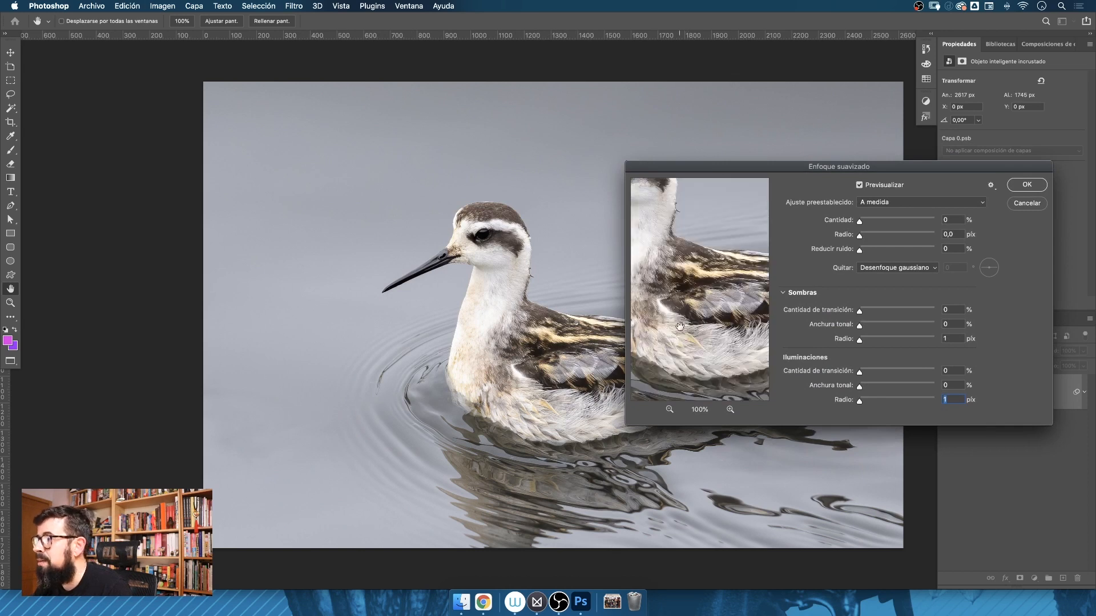
pyautogui.click(480, 257)
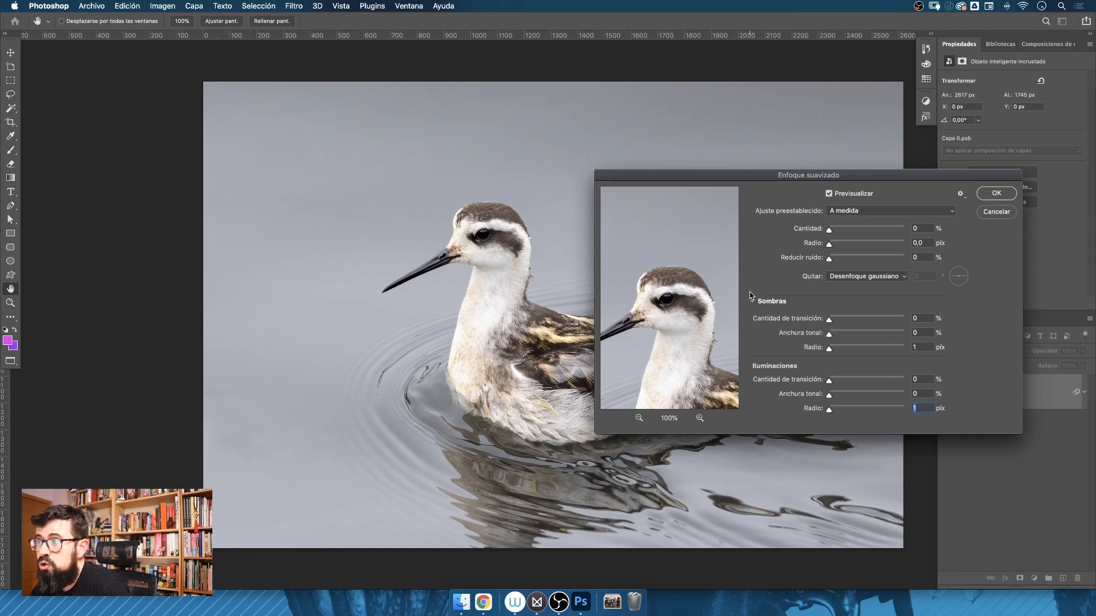
# - Set Enfoque suavizado to Cantidad 163 % and Radio 2,0 pix, and try a stronger Cantidad of 344 %
pyautogui.click(853, 228)
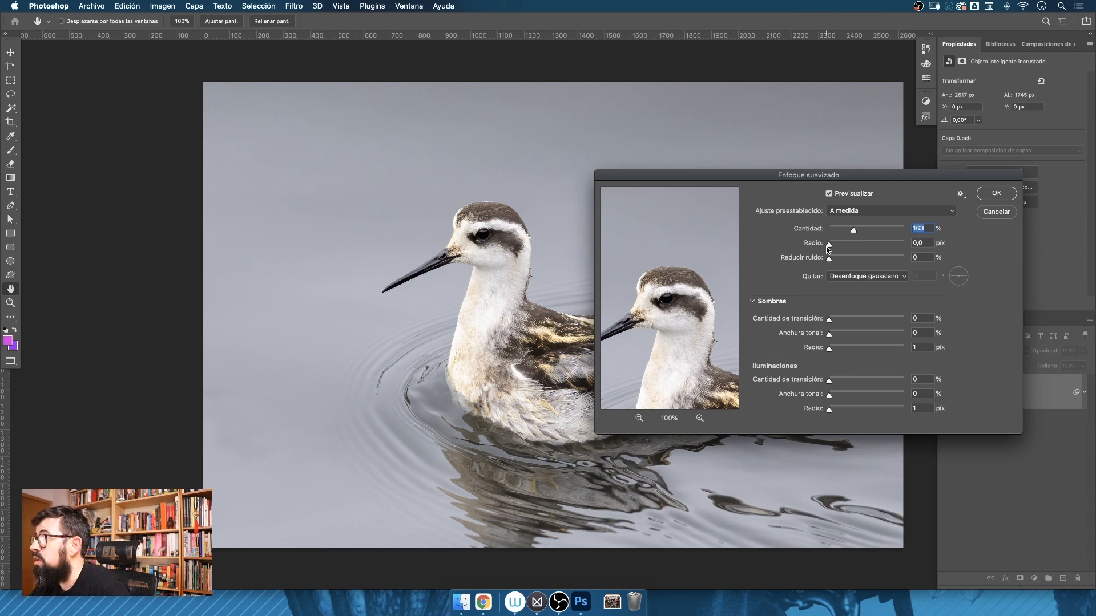
pyautogui.moveTo(833, 247); pyautogui.dragTo(847, 246)
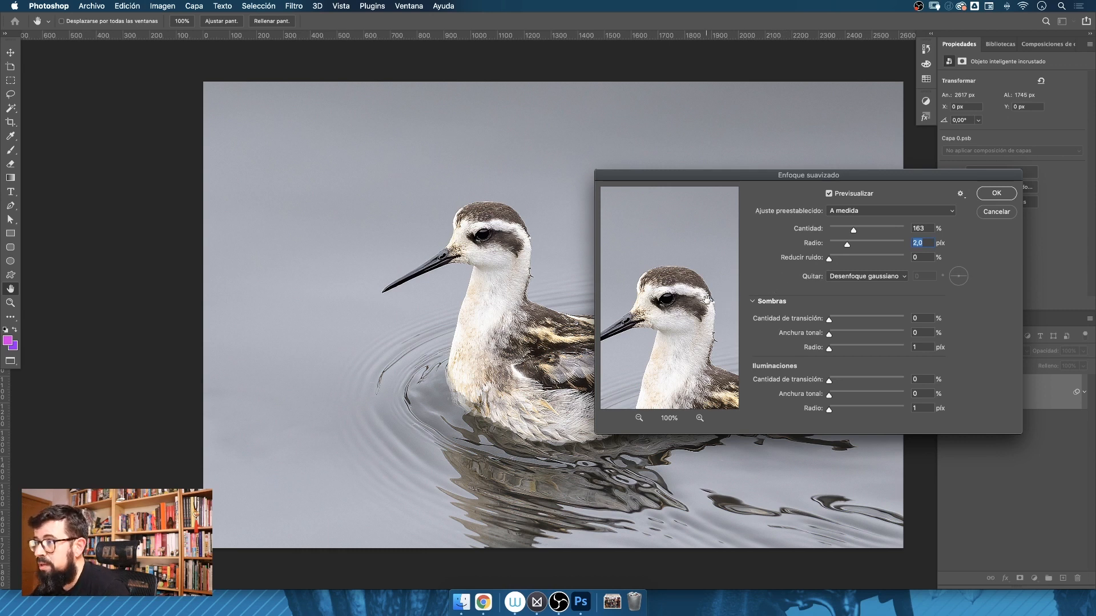
pyautogui.moveTo(854, 230)
pyautogui.mouseDown()
pyautogui.moveTo(876, 234)
pyautogui.moveTo(838, 233)
pyautogui.mouseUp()
pyautogui.click(879, 231)
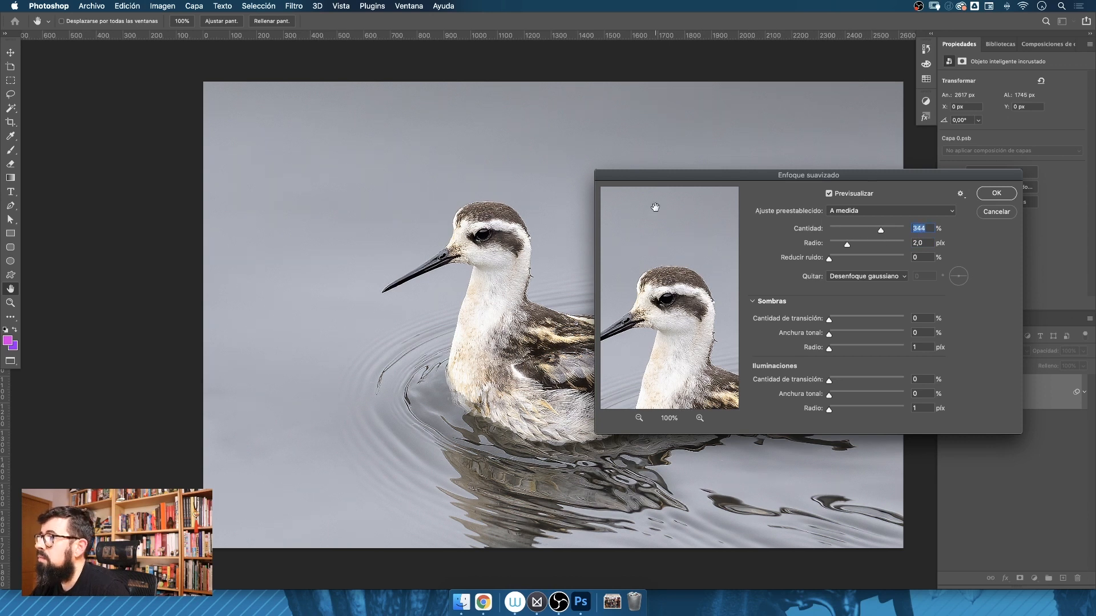
# - Try Cantidad at 362 % and 262 % on the enlarged bird, and reduce it to 227 %
pyautogui.moveTo(642, 176); pyautogui.dragTo(709, 170)
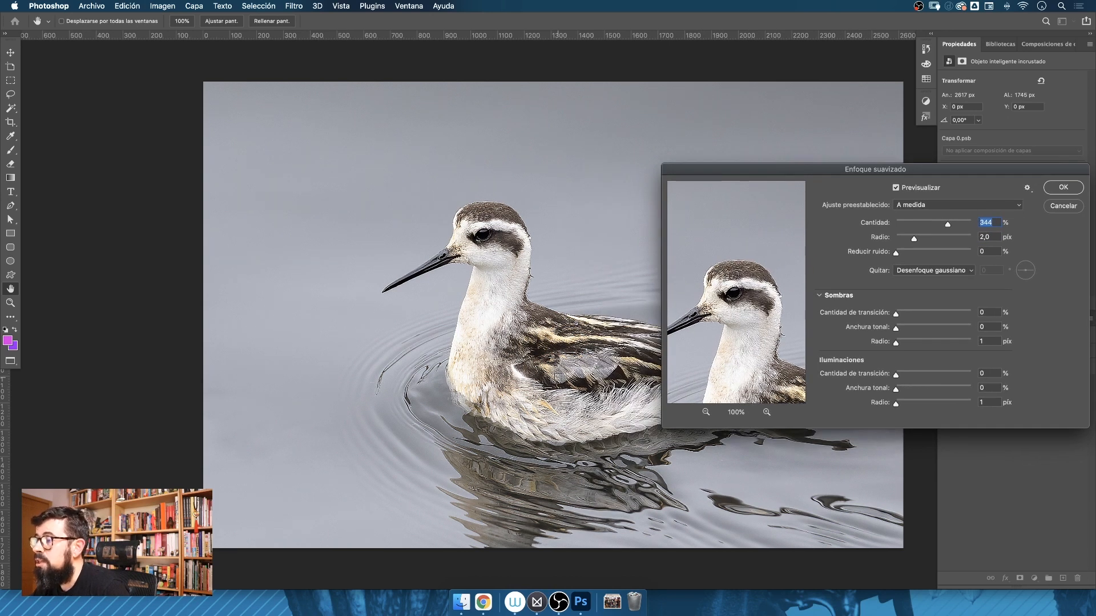
pyautogui.press('alt')
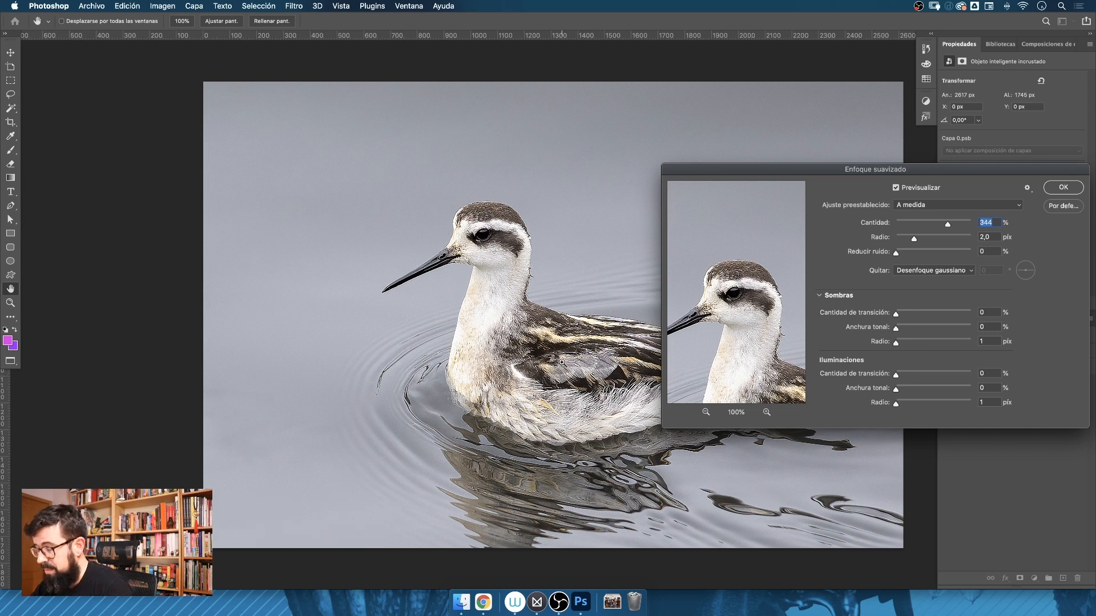
pyautogui.scroll(3, 562, 362)
pyautogui.moveTo(921, 223); pyautogui.dragTo(952, 228)
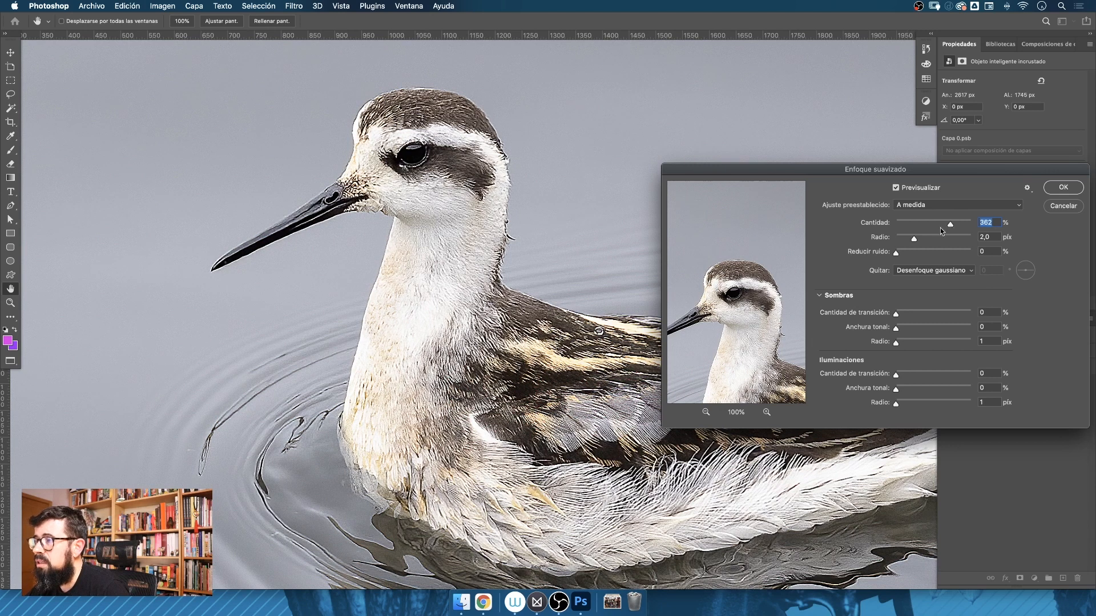
pyautogui.click(934, 225)
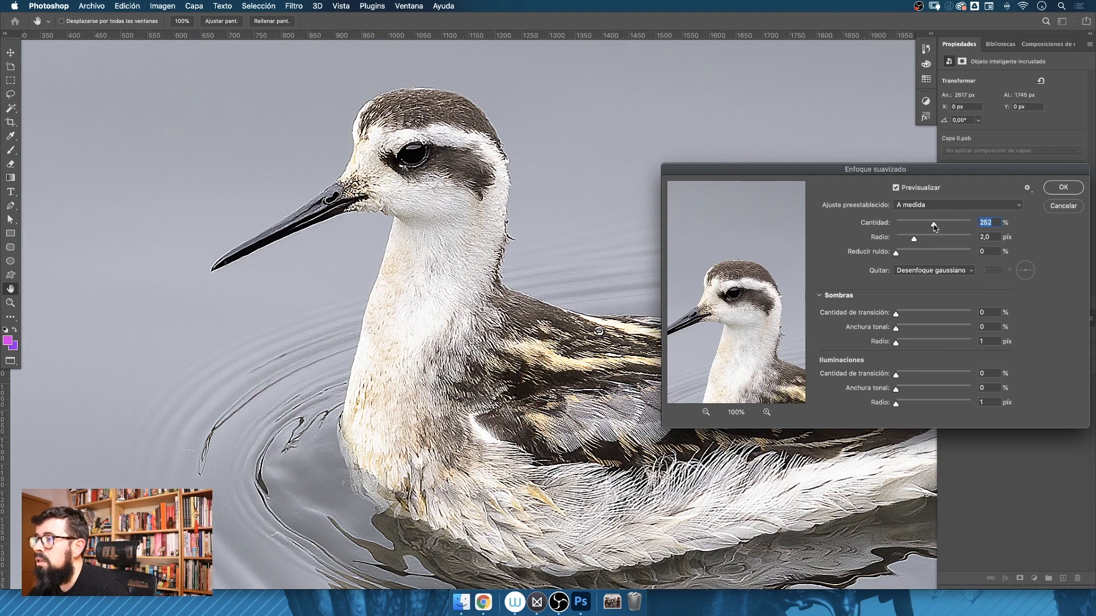
pyautogui.moveTo(930, 226); pyautogui.dragTo(925, 235)
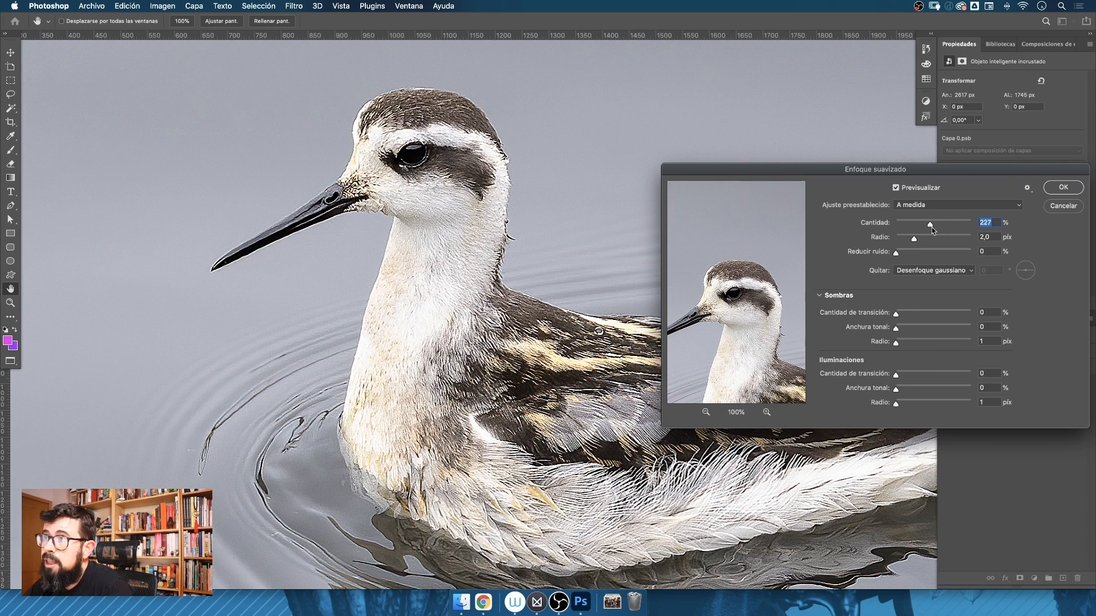
# - Try Cantidad 330 % with Radio 3,8 pix on the bird, and raise them to 401 % and 10,5 pix
pyautogui.moveTo(936, 228)
pyautogui.mouseDown()
pyautogui.moveTo(947, 226)
pyautogui.moveTo(924, 243)
pyautogui.mouseUp()
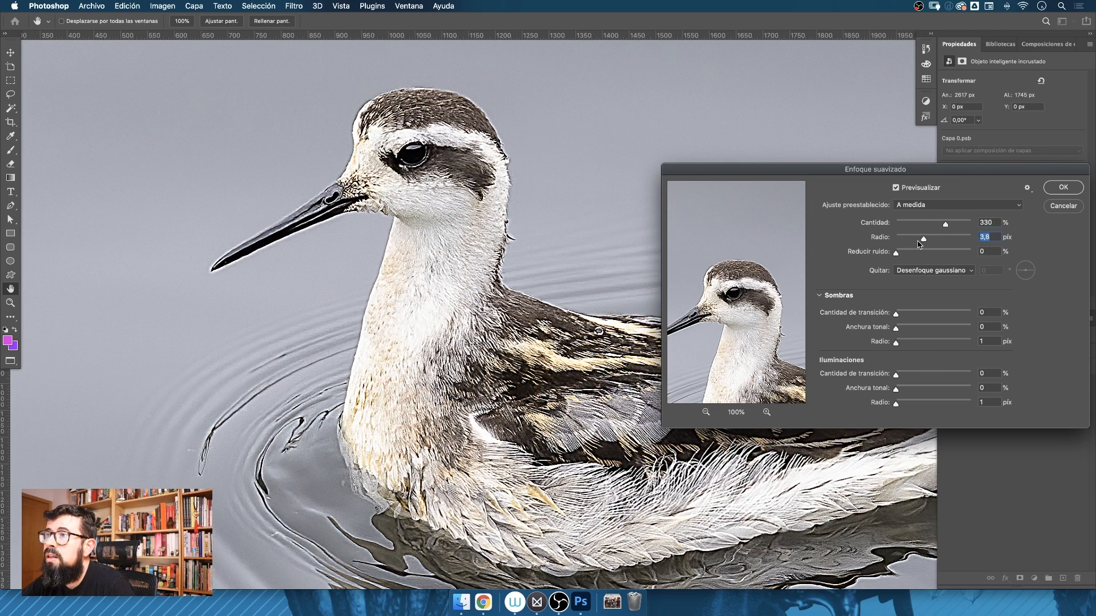
pyautogui.click(302, 222)
pyautogui.click(767, 412)
pyautogui.click(767, 413)
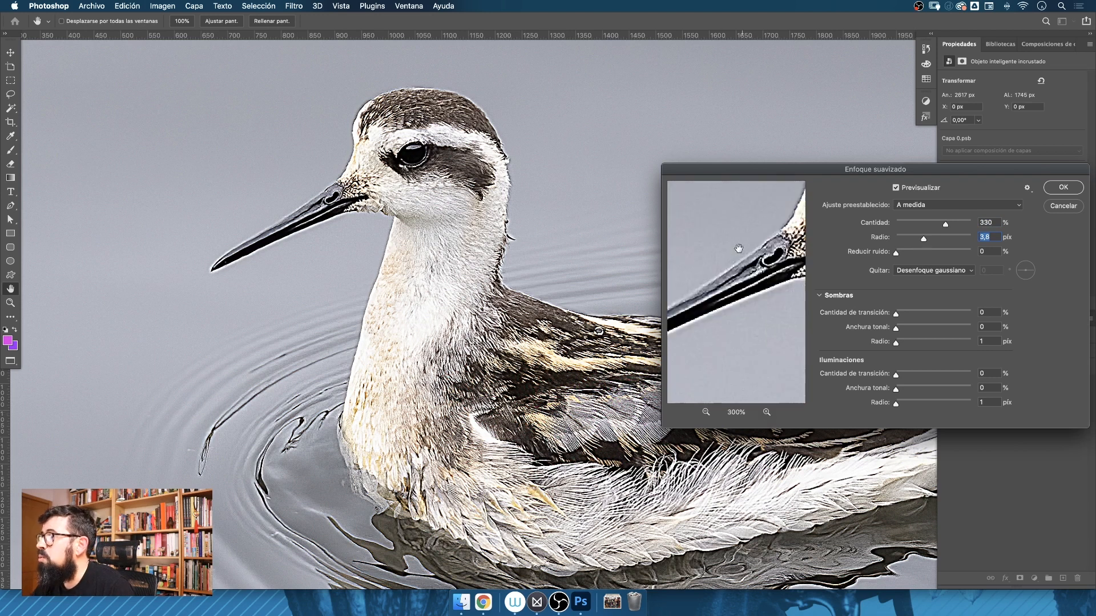
pyautogui.moveTo(945, 224)
pyautogui.mouseDown()
pyautogui.moveTo(957, 223)
pyautogui.moveTo(938, 239)
pyautogui.mouseUp()
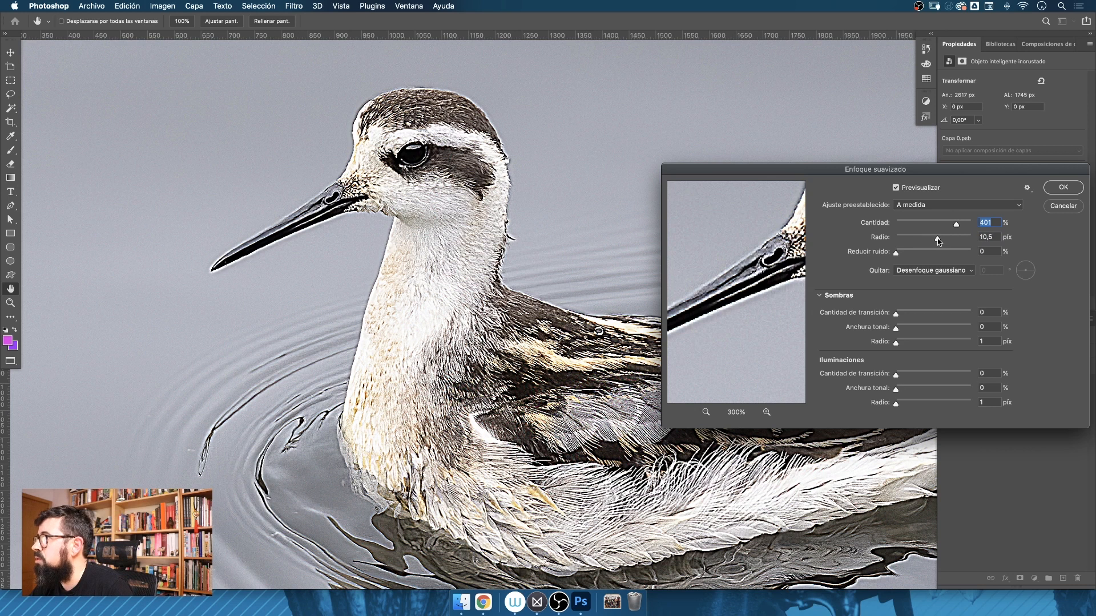
# - Set Reducir ruido to 52 % while checking the grain of the plain water background in the preview at 600 %
pyautogui.moveTo(721, 234); pyautogui.dragTo(751, 319)
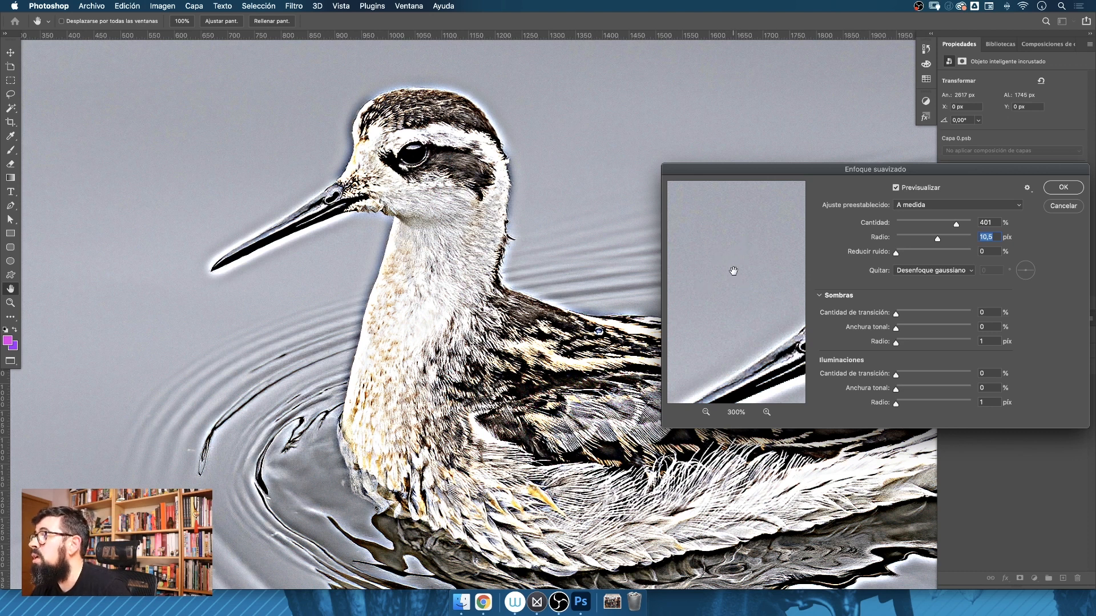
pyautogui.click(766, 412)
pyautogui.click(767, 412)
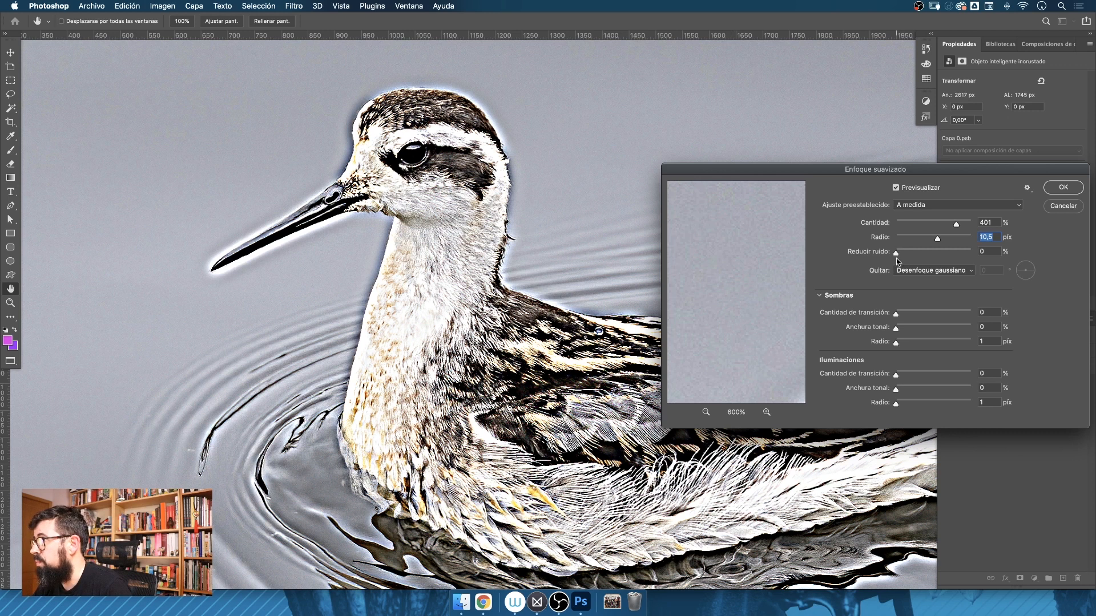
pyautogui.moveTo(897, 252); pyautogui.dragTo(928, 255)
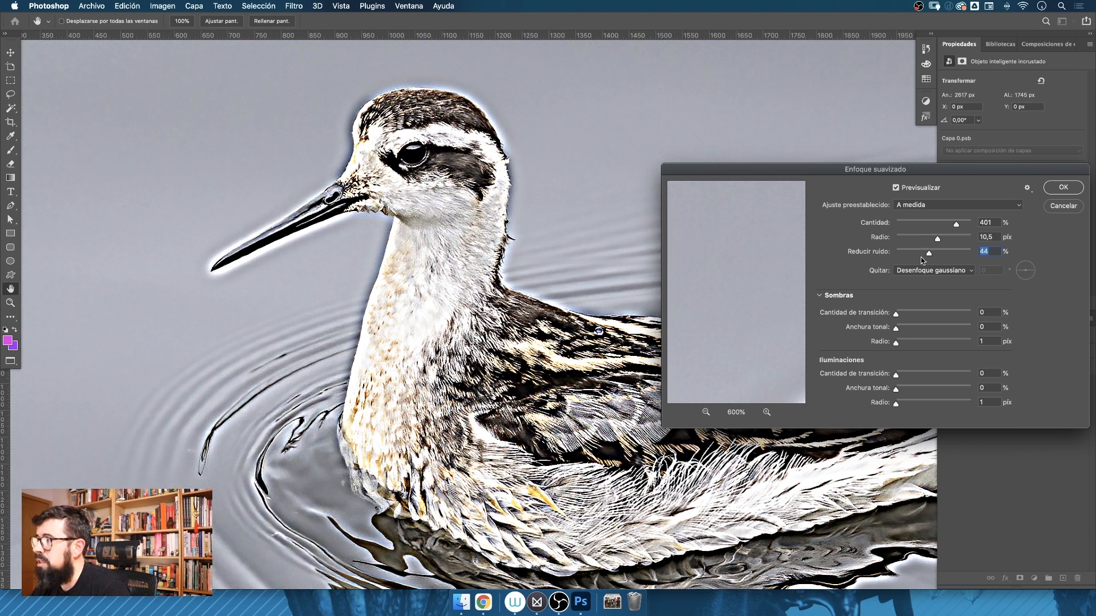
pyautogui.moveTo(929, 253); pyautogui.dragTo(935, 253)
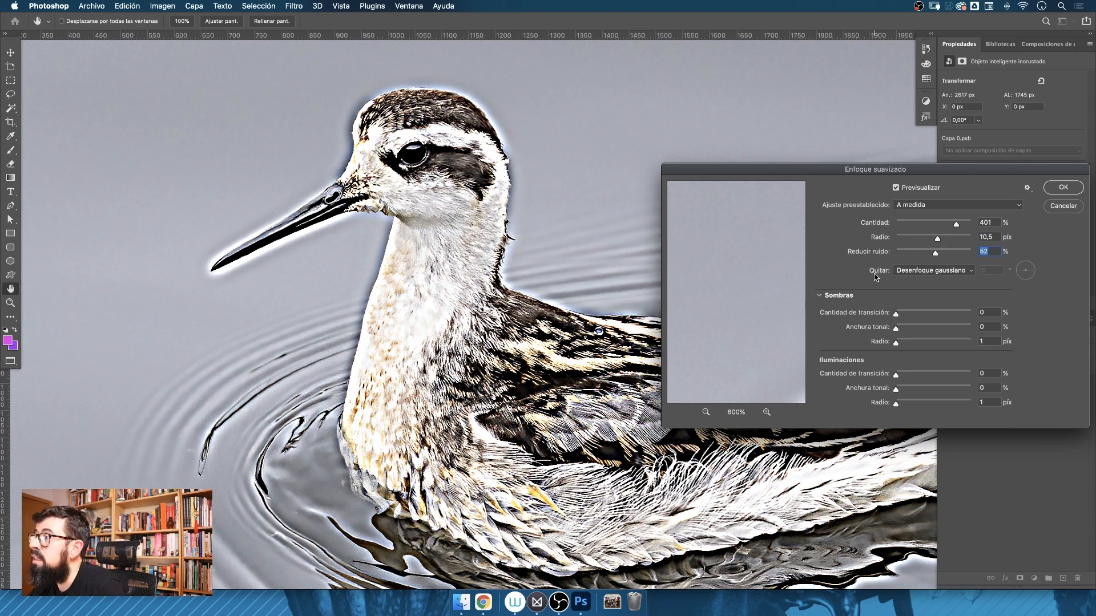
# - Set Quitar to Desenfoque de lente and apply Enfoque suavizado to the bird photo
pyautogui.click(905, 270)
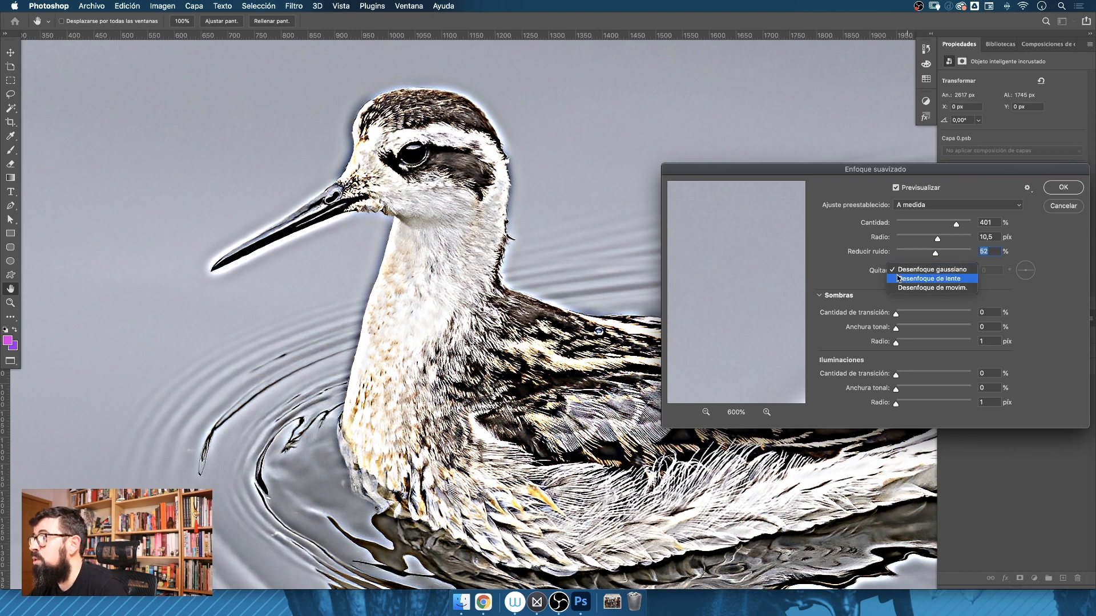
pyautogui.click(862, 279)
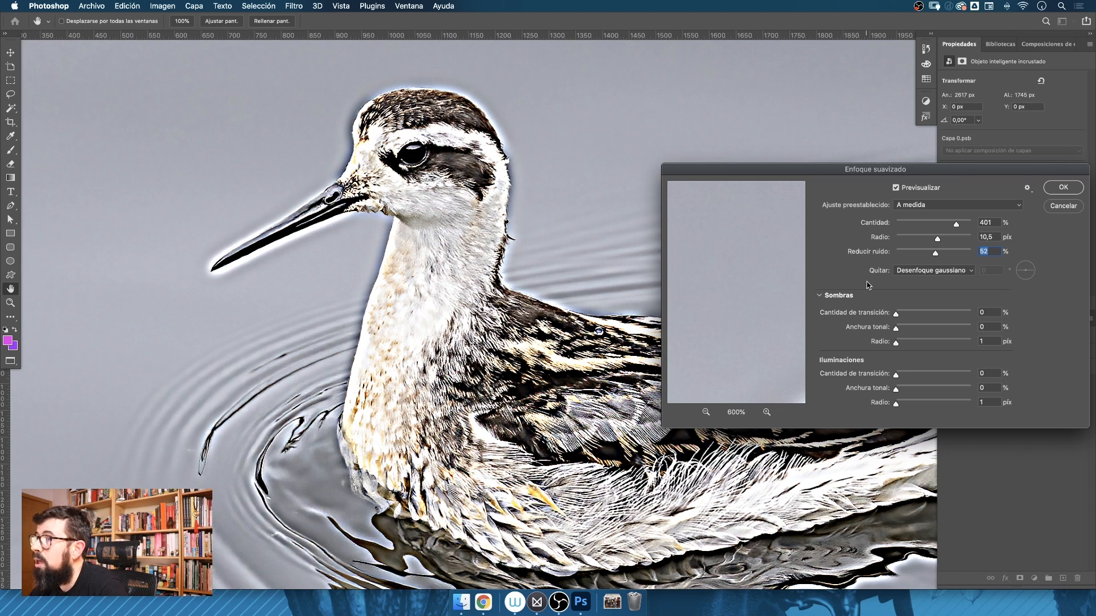
pyautogui.click(916, 271)
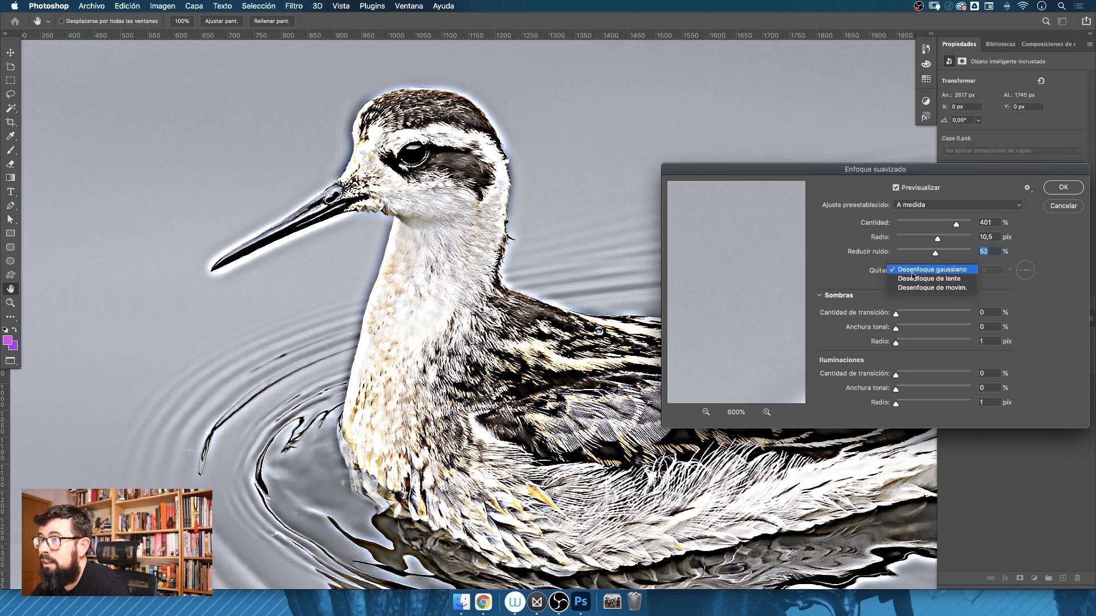
pyautogui.click(917, 279)
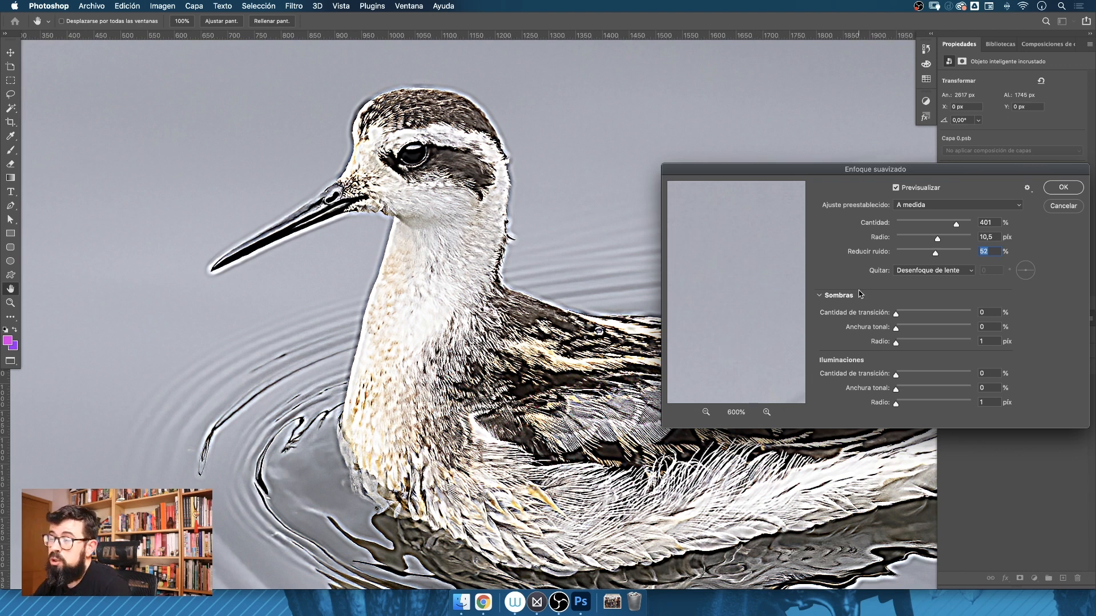
pyautogui.click(920, 271)
pyautogui.click(919, 279)
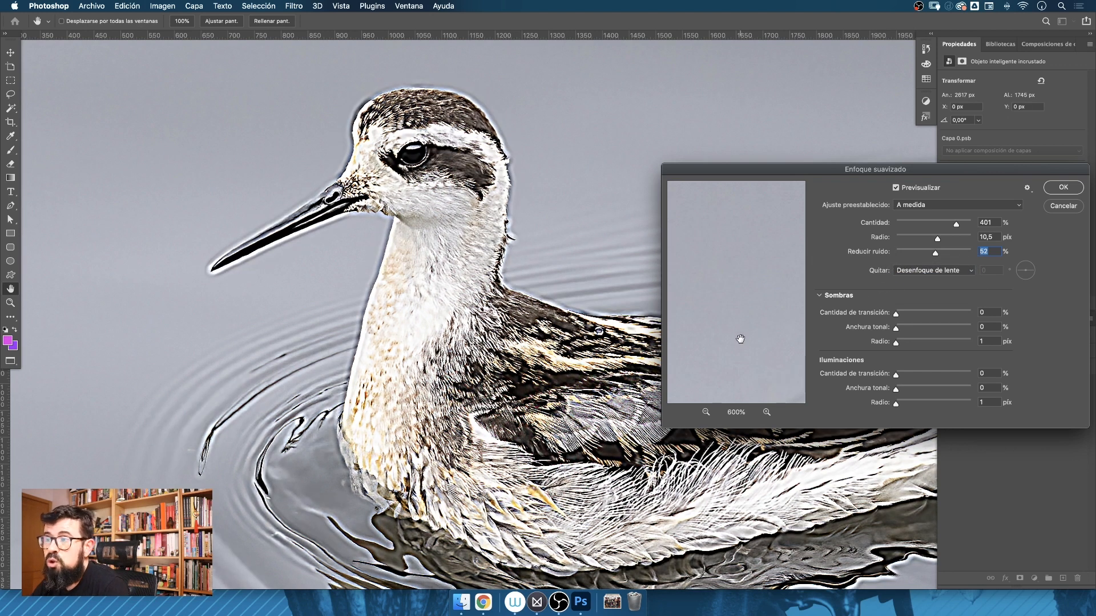
pyautogui.click(924, 271)
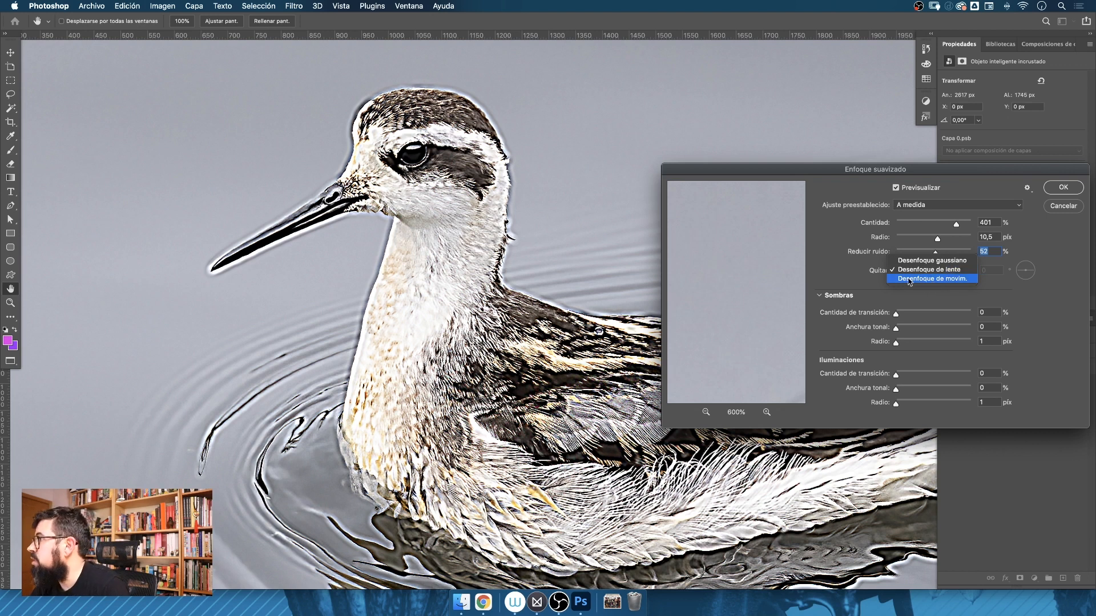
pyautogui.click(1059, 190)
pyautogui.click(1059, 191)
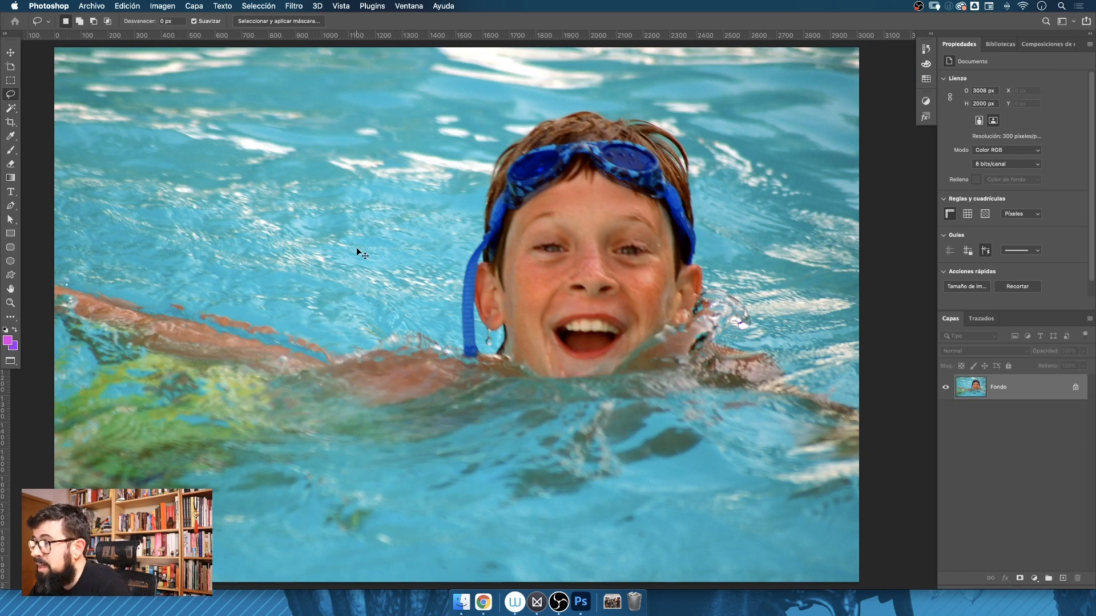
# - Convert the swimming boy photo's Fondo layer to a smart object and open the Enfoque suavizado filter for it
pyautogui.press('super+plus')
pyautogui.press('super+plus')
pyautogui.scroll(10, 535, 192)
pyautogui.hscroll(5, 535, 193)
pyautogui.scroll(2, 535, 192)
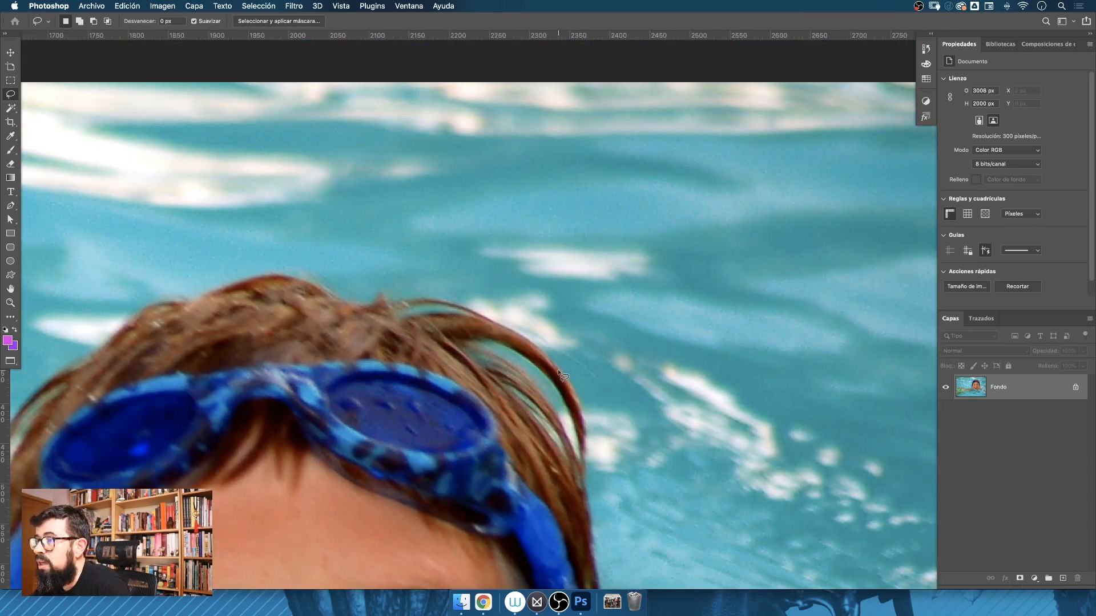
pyautogui.scroll(-10, 561, 376)
pyautogui.hscroll(-6, 562, 375)
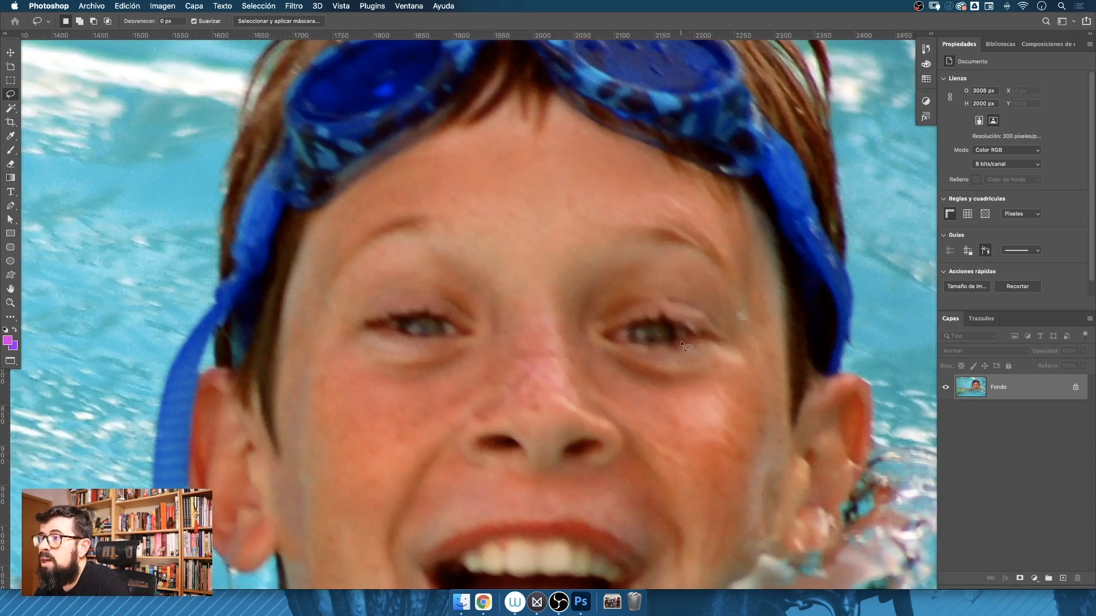
pyautogui.rightClick(1041, 389)
pyautogui.click(968, 455)
pyautogui.click(296, 8)
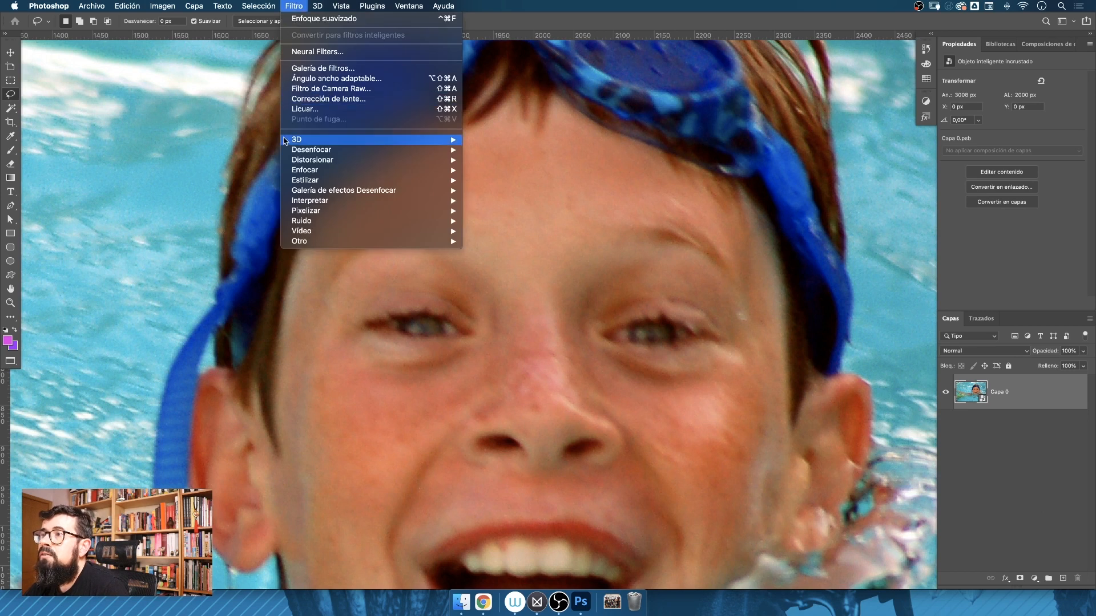
pyautogui.moveTo(320, 170)
pyautogui.click(509, 200)
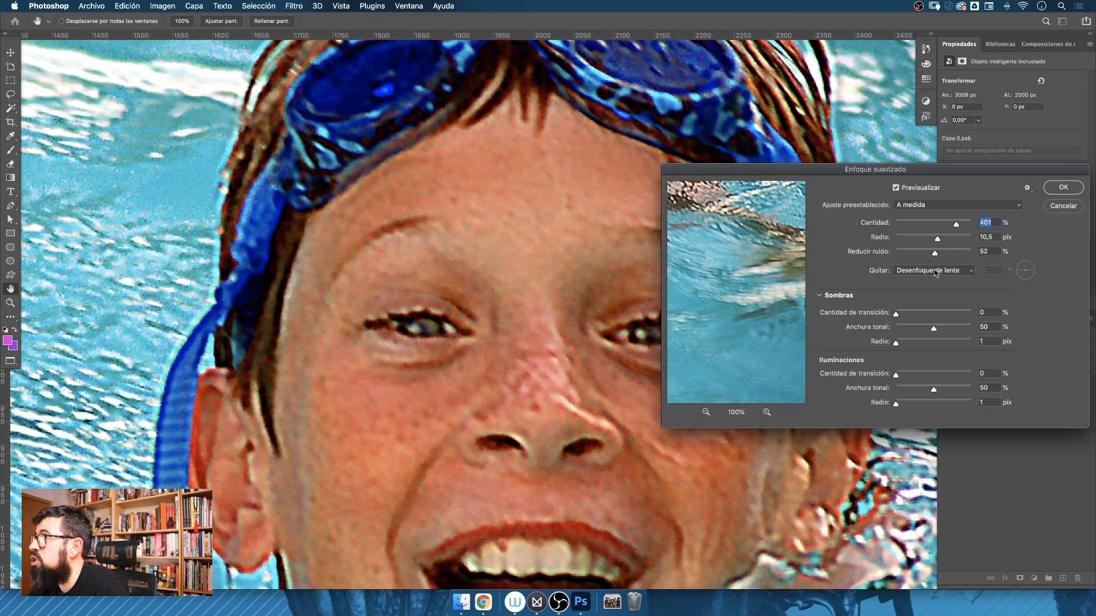
# - Set Quitar to Desenfoque de movim., with Cantidad 309 %, Radio 6,7 pix and Reducir ruido 38 % for the swimmer
pyautogui.click(937, 271)
pyautogui.click(939, 281)
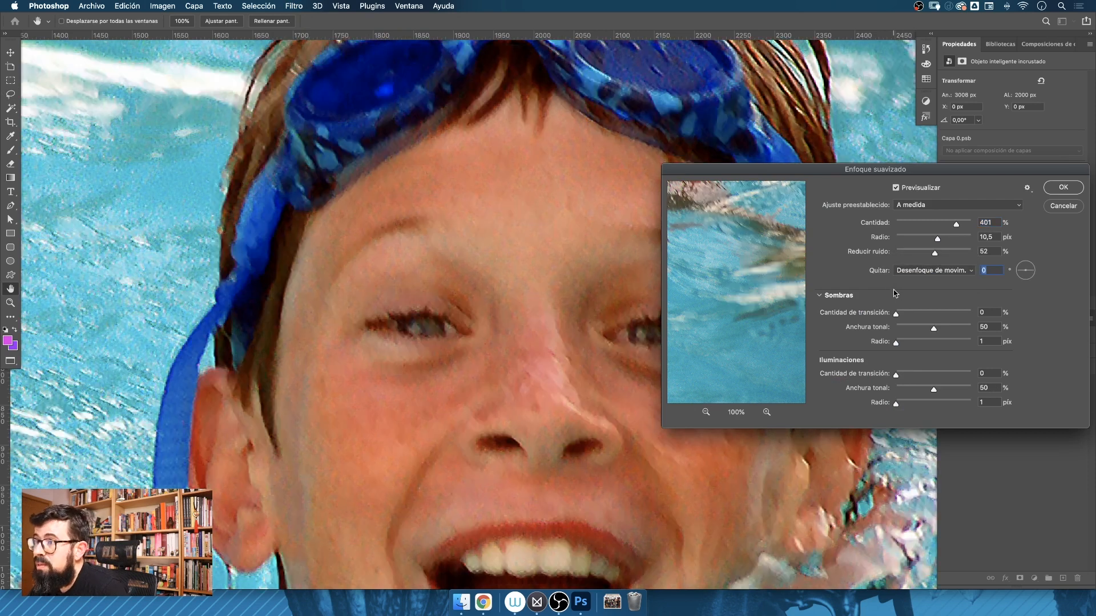
pyautogui.moveTo(956, 224); pyautogui.dragTo(924, 253)
pyautogui.moveTo(793, 171); pyautogui.dragTo(295, 31)
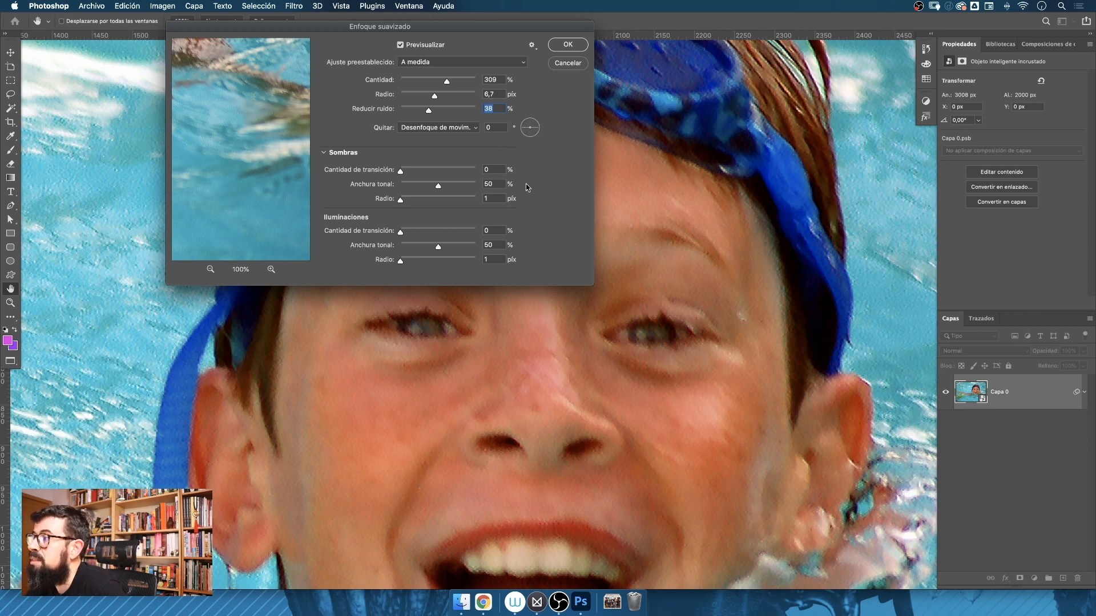
# - Set the motion blur angle to -80° and Cantidad to 340 % in the swimmer's Enfoque suavizado
pyautogui.click(536, 136)
pyautogui.moveTo(536, 135); pyautogui.dragTo(534, 139)
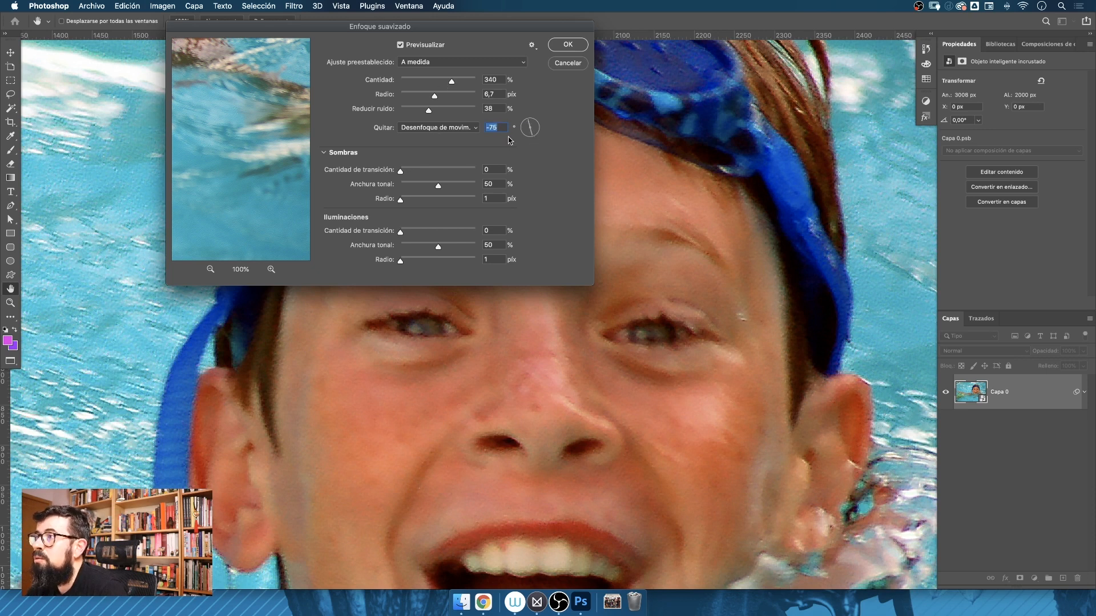
pyautogui.moveTo(534, 139)
pyautogui.mouseDown()
pyautogui.moveTo(548, 130)
pyautogui.moveTo(538, 124)
pyautogui.mouseUp()
pyautogui.moveTo(539, 133); pyautogui.dragTo(532, 139)
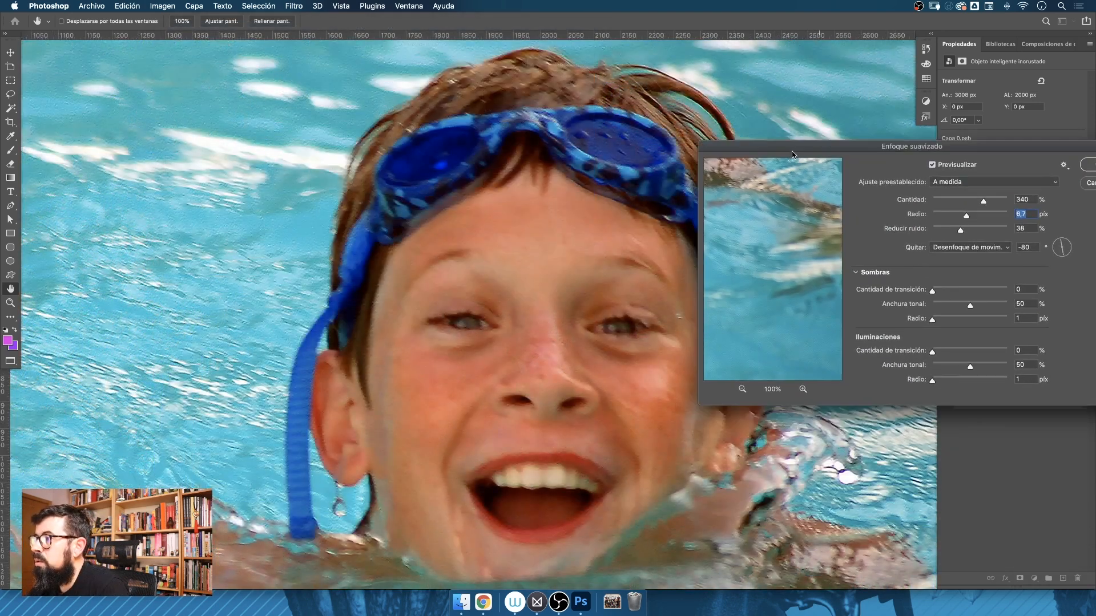
# - Compare the swimmer's face with the filter preview off and on, and apply Enfoque suavizado
pyautogui.moveTo(792, 154); pyautogui.dragTo(787, 77)
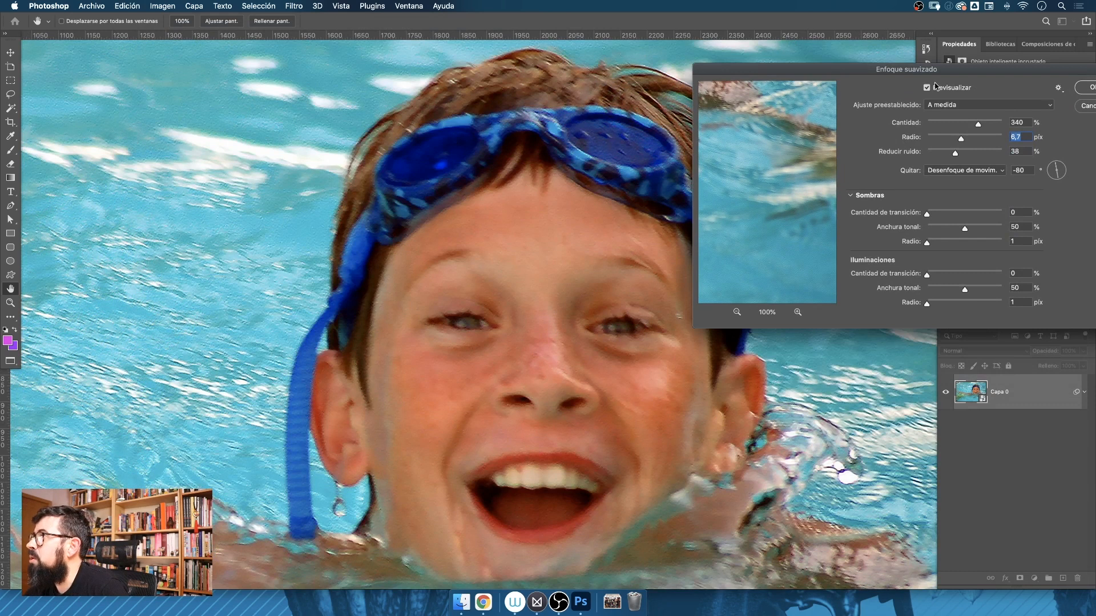
pyautogui.click(927, 89)
pyautogui.click(926, 90)
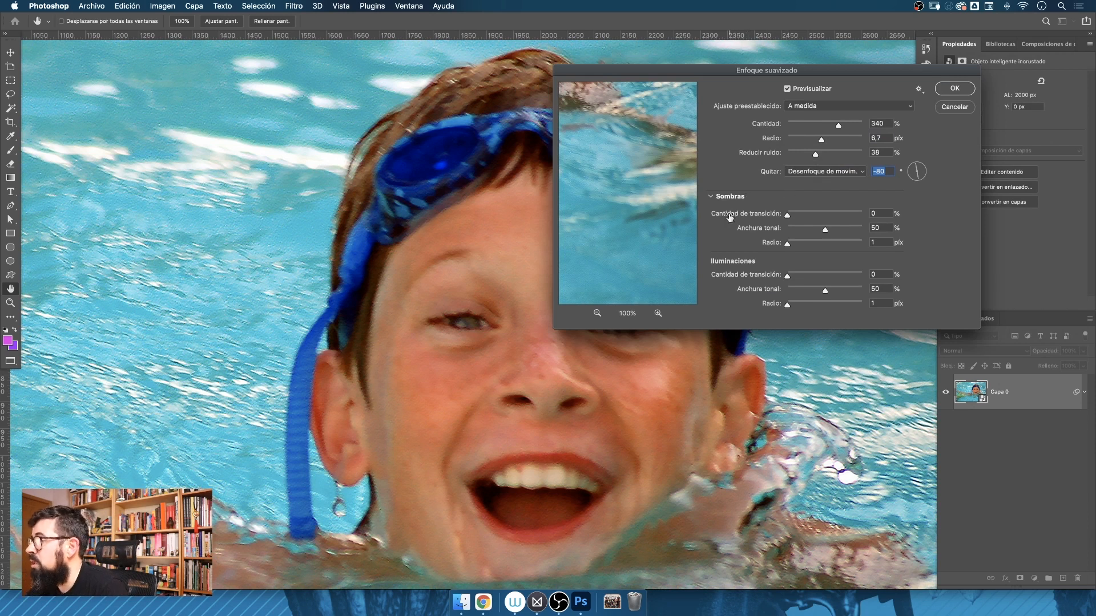
pyautogui.click(953, 88)
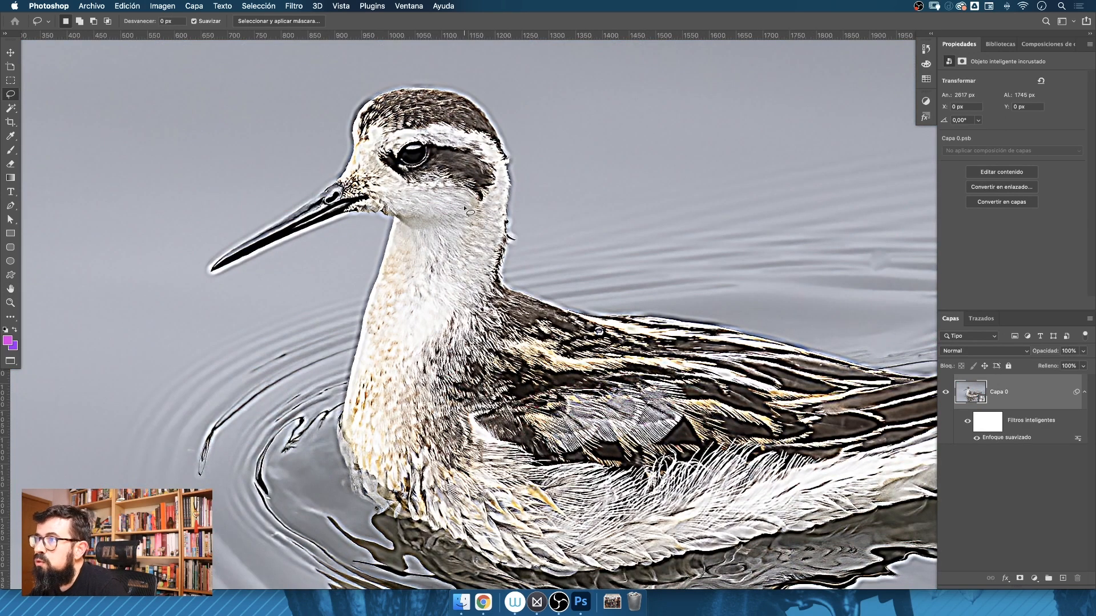
# - Reopen the bird's Enfoque suavizado smart filter and set Cantidad de transición to 52 % for Sombras and 63 % for Iluminaciones
pyautogui.doubleClick(1010, 438)
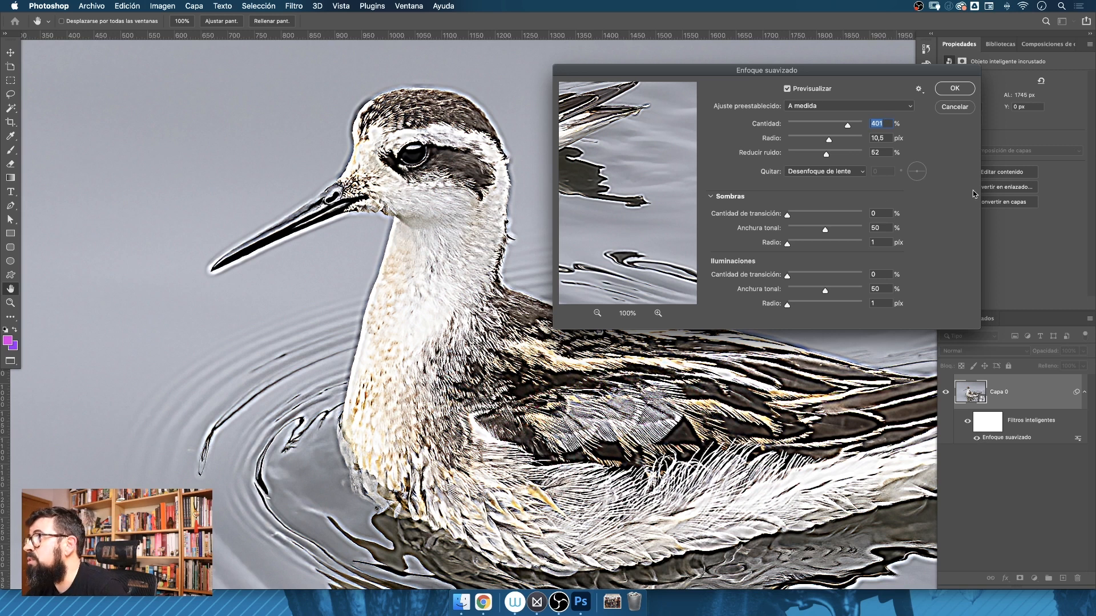
pyautogui.click(711, 198)
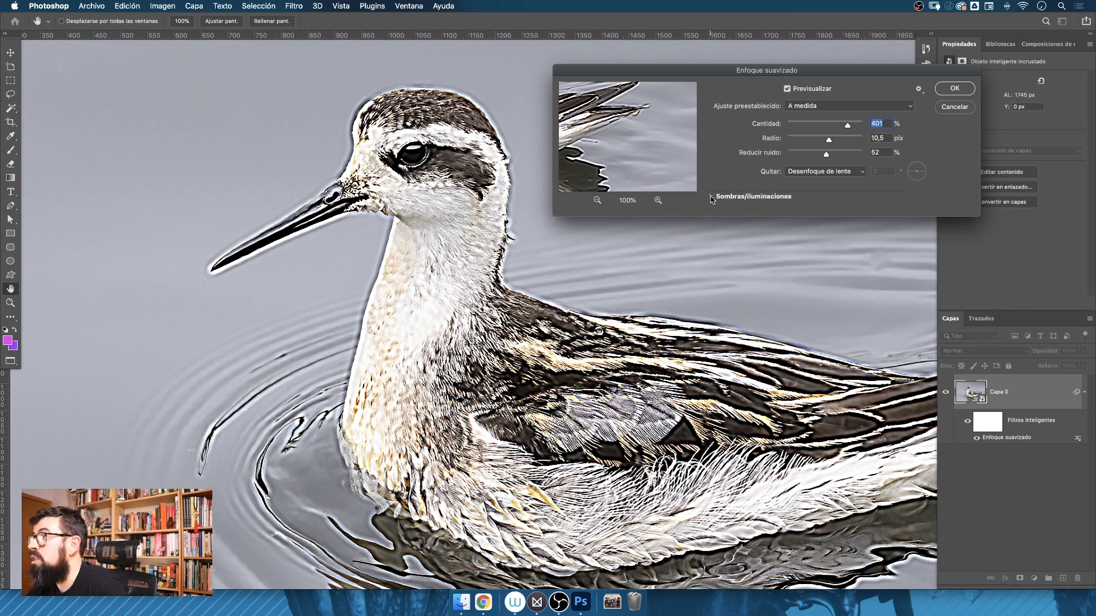
pyautogui.click(711, 198)
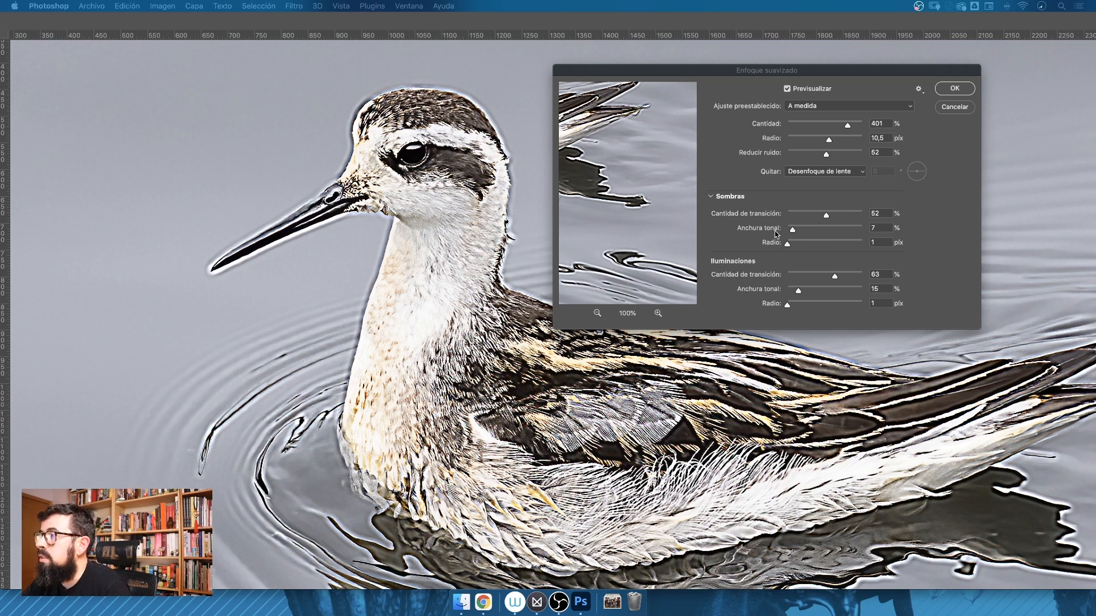
# - Try Anchura tonal at 0 % for both Sombras and Iluminaciones, and raise them to 81 % and 78 %
pyautogui.moveTo(793, 232); pyautogui.dragTo(787, 231)
pyautogui.moveTo(799, 291); pyautogui.dragTo(777, 290)
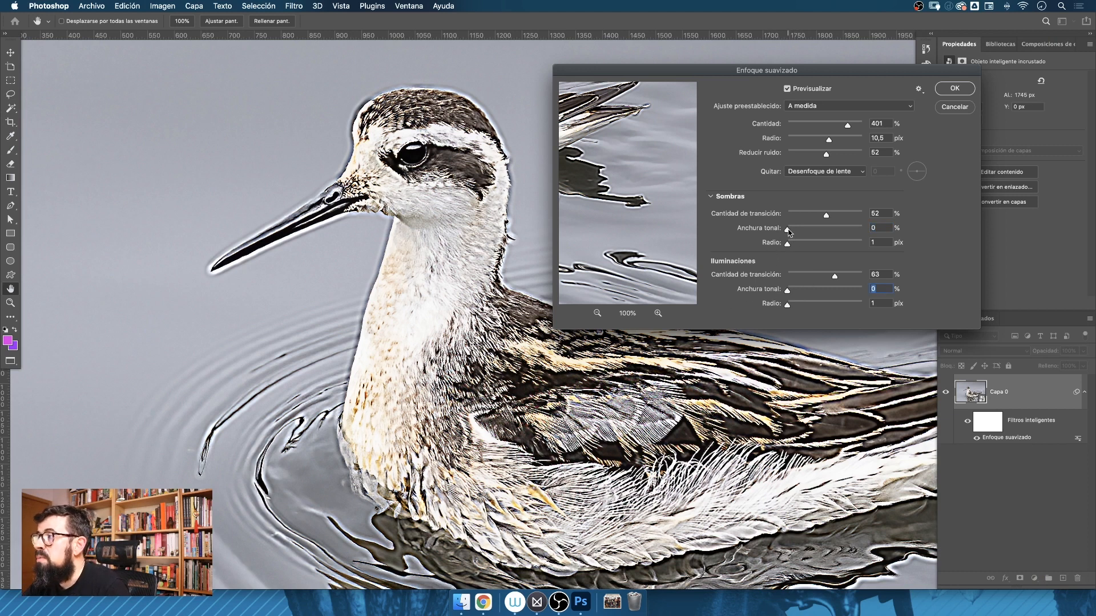
pyautogui.moveTo(789, 231); pyautogui.dragTo(849, 231)
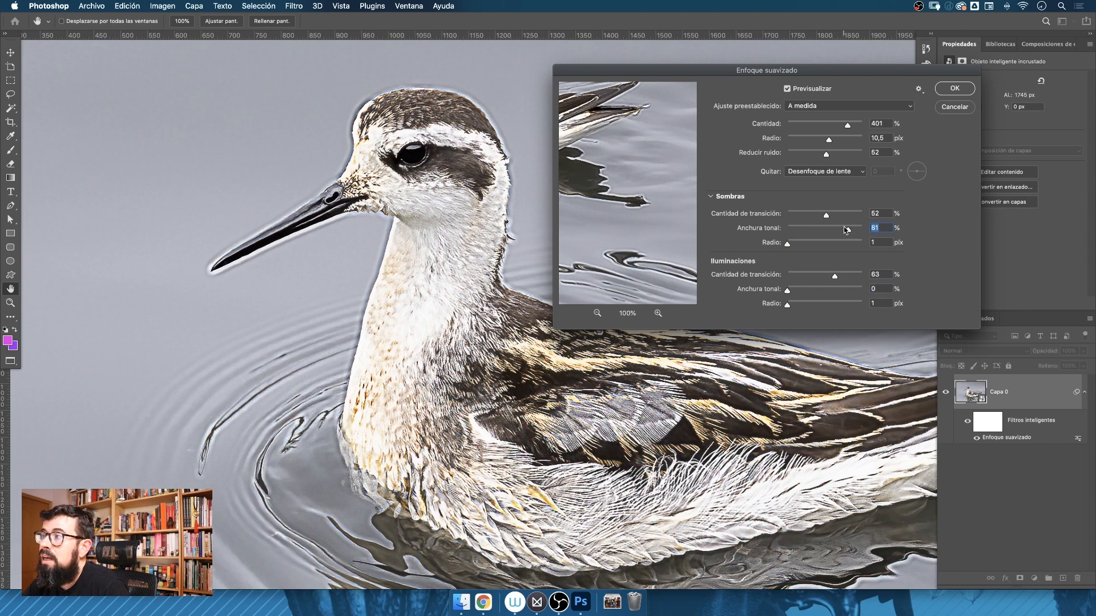
pyautogui.moveTo(787, 293); pyautogui.dragTo(845, 290)
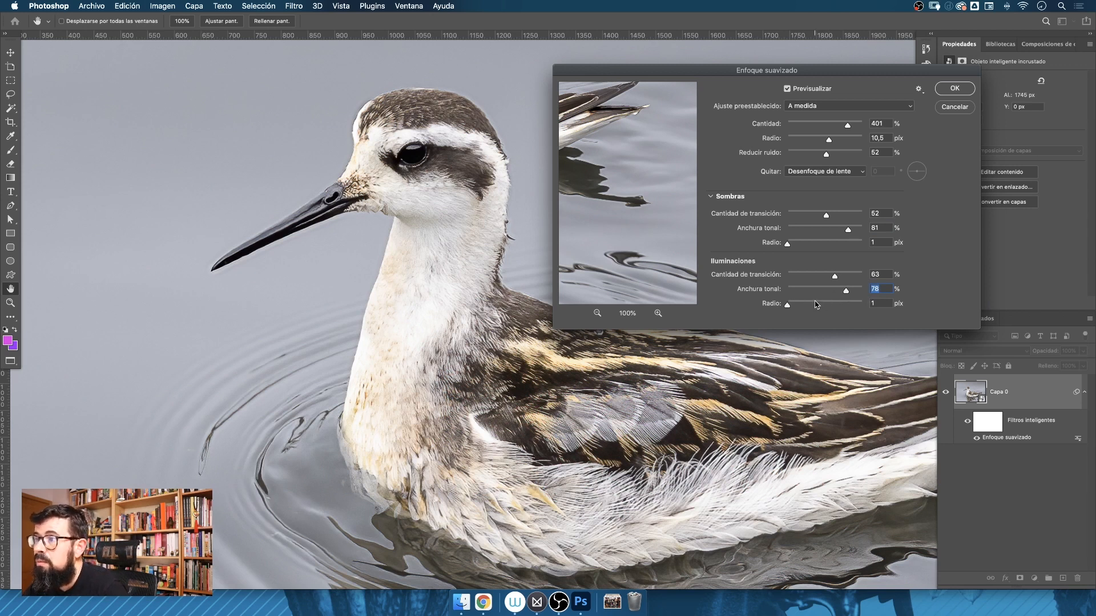
# - Apply the bird's filter with Cantidad 57 %, Sombras Anchura tonal 35 % and Radio 4, Iluminaciones transición 74 %, Anchura tonal 26 % and Radio 11
pyautogui.moveTo(787, 244); pyautogui.dragTo(798, 245)
pyautogui.moveTo(803, 305); pyautogui.dragTo(807, 304)
pyautogui.moveTo(849, 230); pyautogui.dragTo(820, 229)
pyautogui.moveTo(815, 292); pyautogui.dragTo(814, 291)
pyautogui.moveTo(820, 232); pyautogui.dragTo(814, 232)
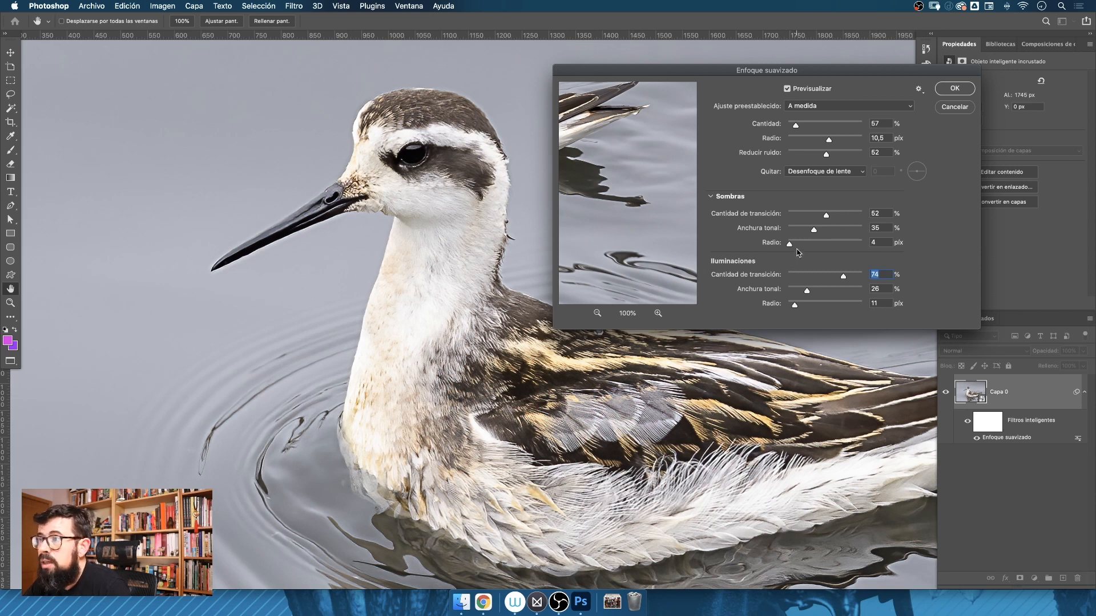
pyautogui.press('Return')
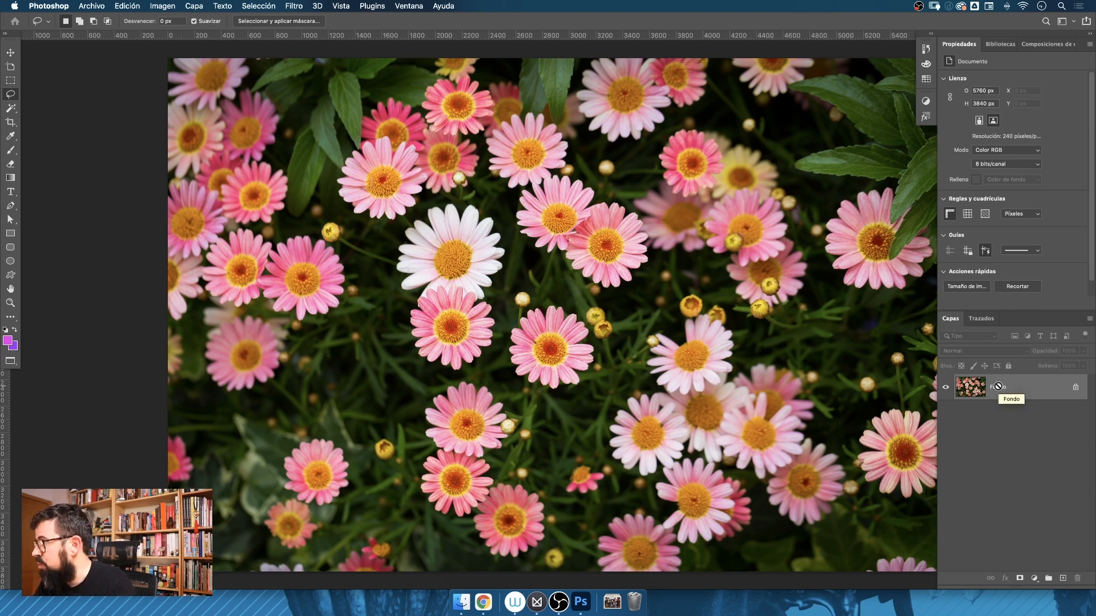
# - Duplicate the flower photo's Fondo layer and activate the Herramienta Enfocar for the copy
pyautogui.press('super+j')
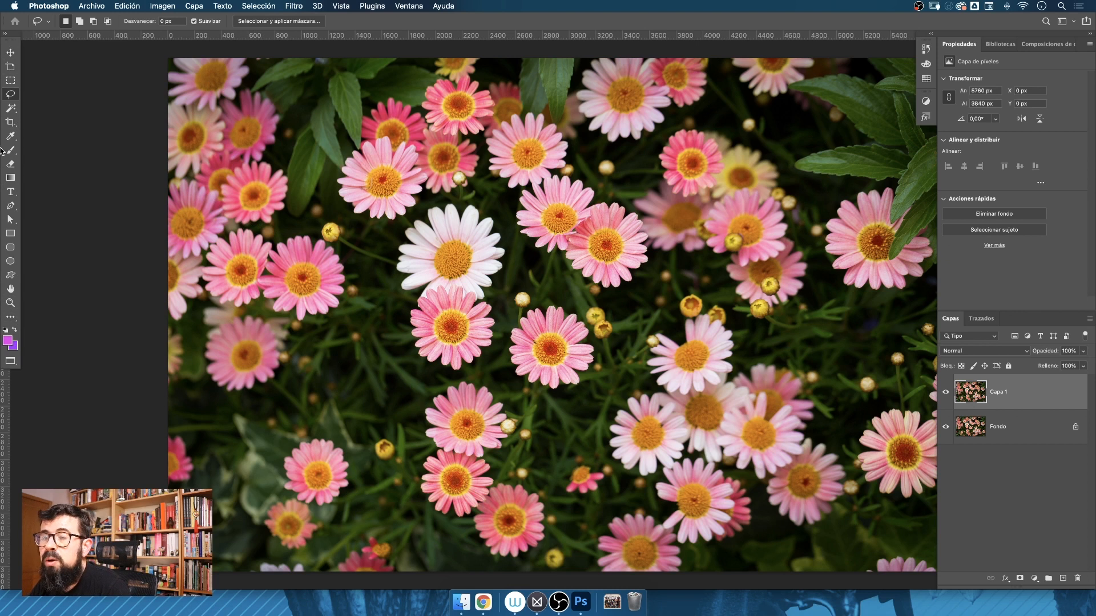
pyautogui.click(10, 319)
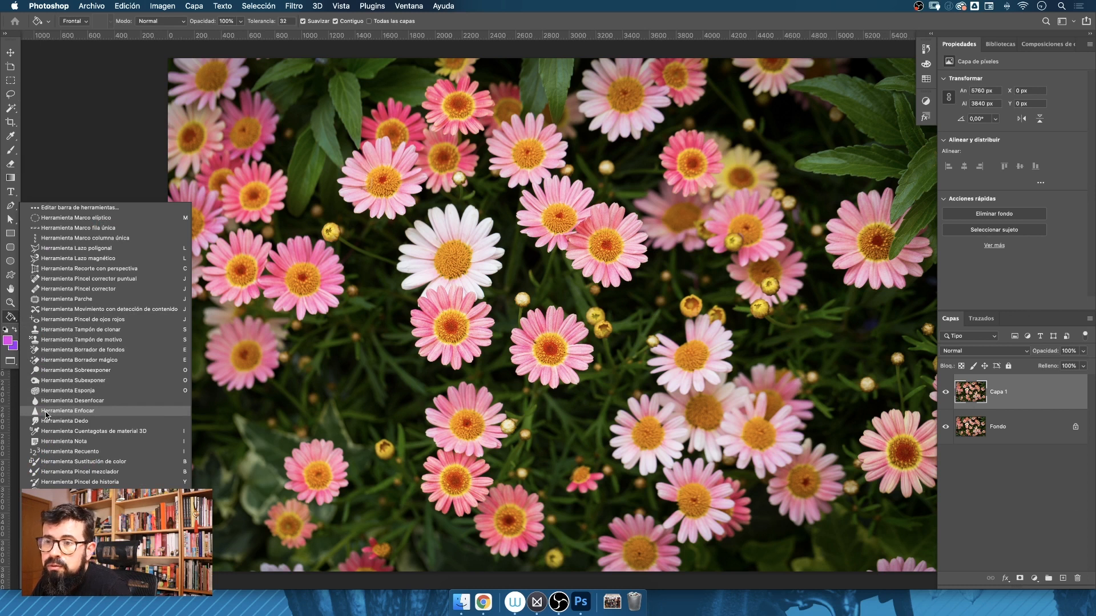
pyautogui.click(65, 411)
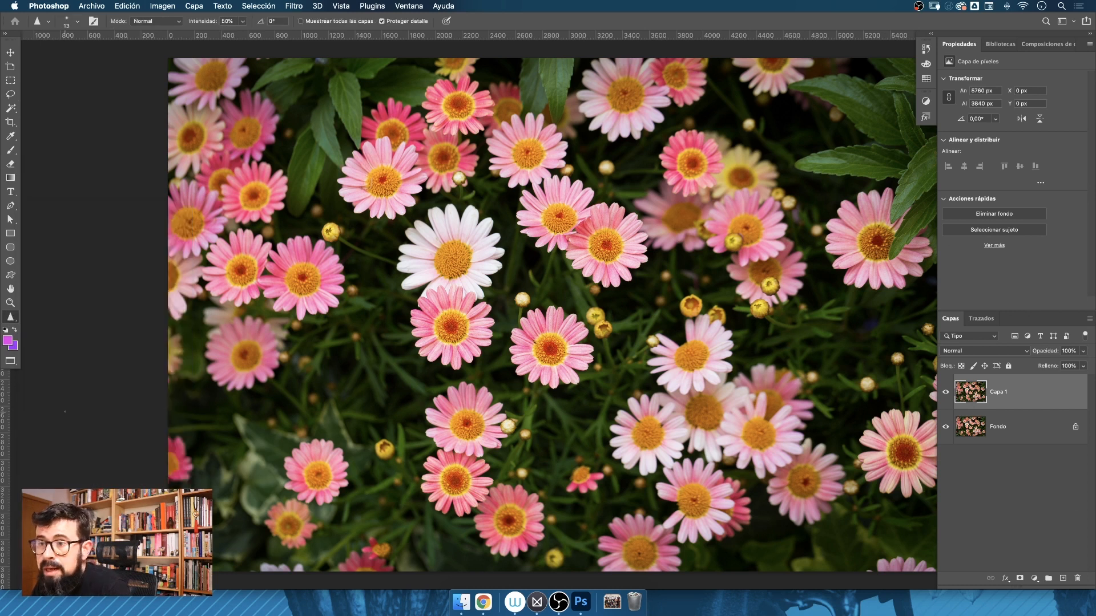
# - Set the sharpening brush size to 192 px and try Muestrear todas las capas on, leaving it off
pyautogui.click(78, 22)
pyautogui.moveTo(72, 53); pyautogui.dragTo(113, 54)
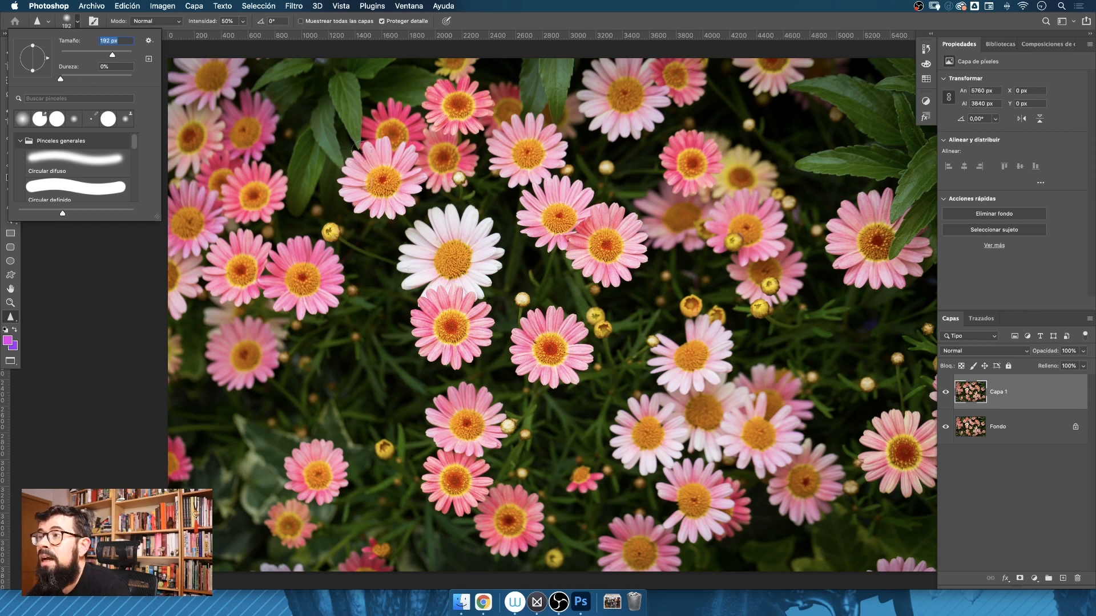
pyautogui.press('Return')
pyautogui.click(302, 22)
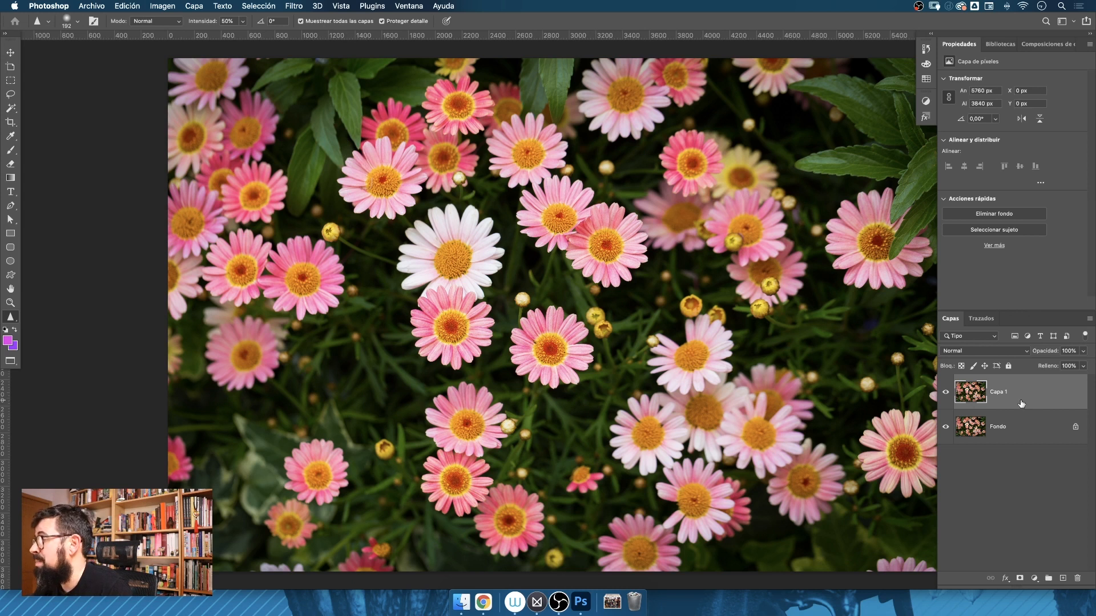
pyautogui.click(301, 21)
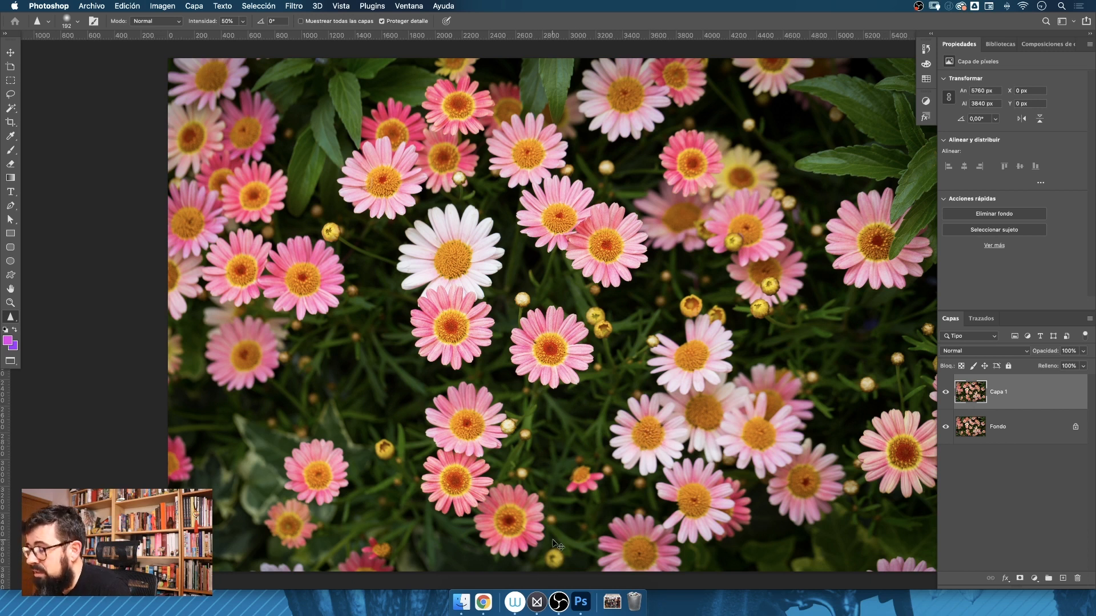
# - Set the tool's Intensidad to 77 % and sharpen the yellow centre of the blurred daisy behind the pale pink ones
pyautogui.press('super+plus')
pyautogui.press('super+plus')
pyautogui.press('super+plus')
pyautogui.press('super+plus')
pyautogui.scroll(-15, 534, 531)
pyautogui.hscroll(10, 534, 528)
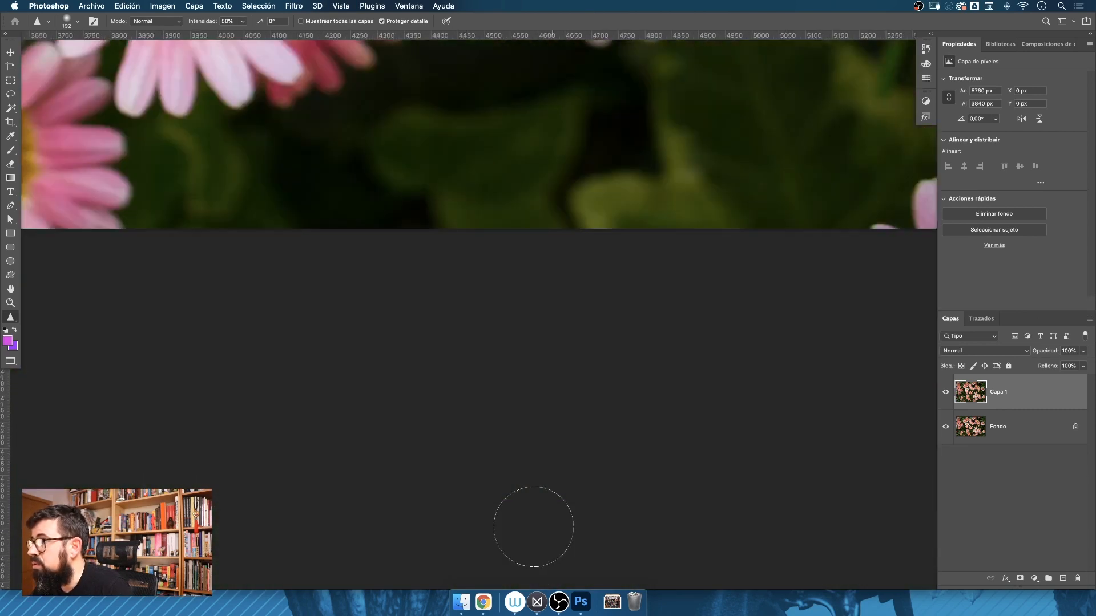
pyautogui.scroll(10, 533, 527)
pyautogui.press('super+minus')
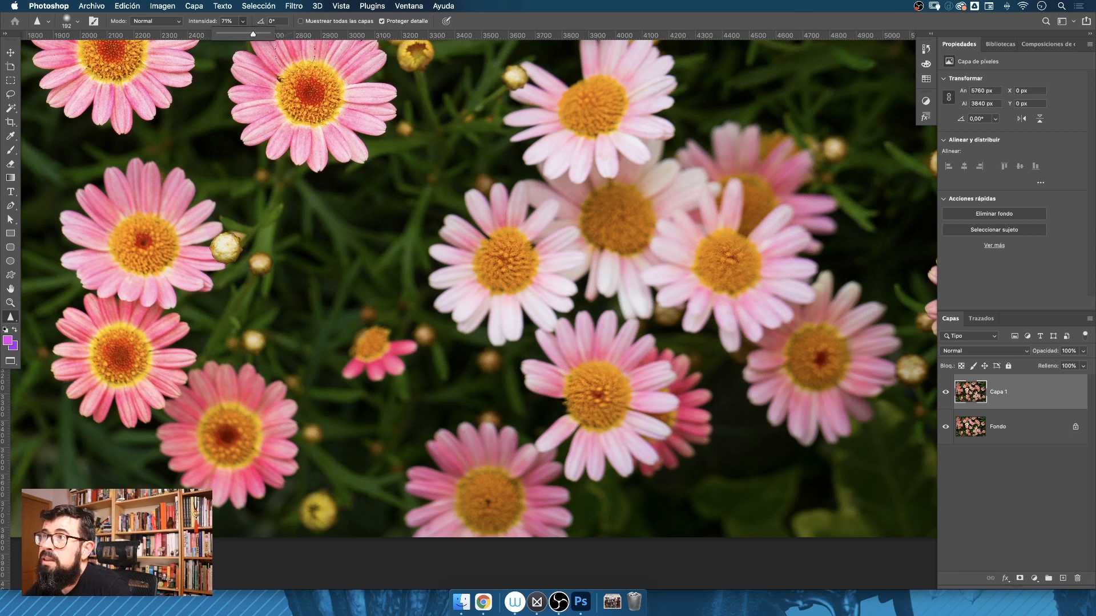
pyautogui.moveTo(253, 34); pyautogui.dragTo(256, 36)
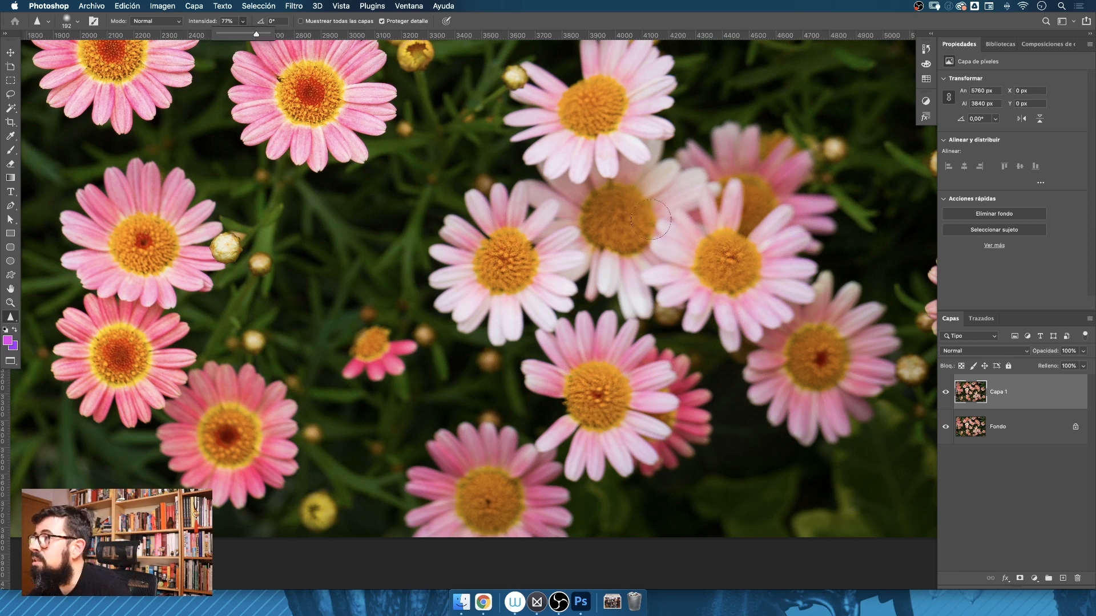
pyautogui.click(632, 207)
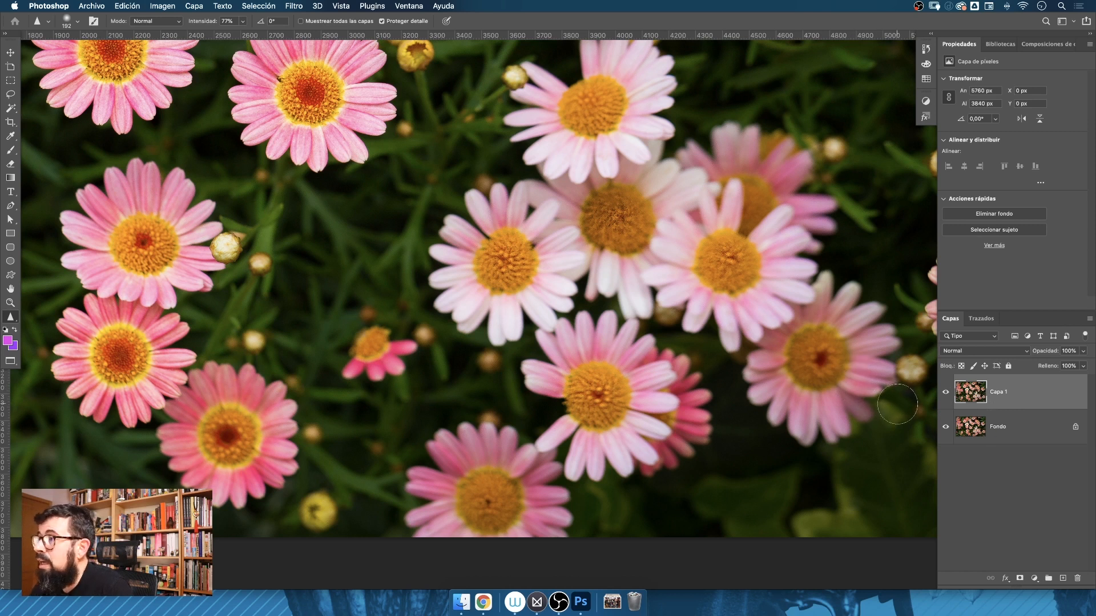
# - Compare the flowers with the sharpened Capa 1 hidden and shown several times
pyautogui.click(944, 394)
pyautogui.click(943, 395)
pyautogui.click(942, 395)
pyautogui.click(943, 396)
pyautogui.click(942, 396)
pyautogui.click(943, 396)
pyautogui.click(942, 396)
pyautogui.click(943, 396)
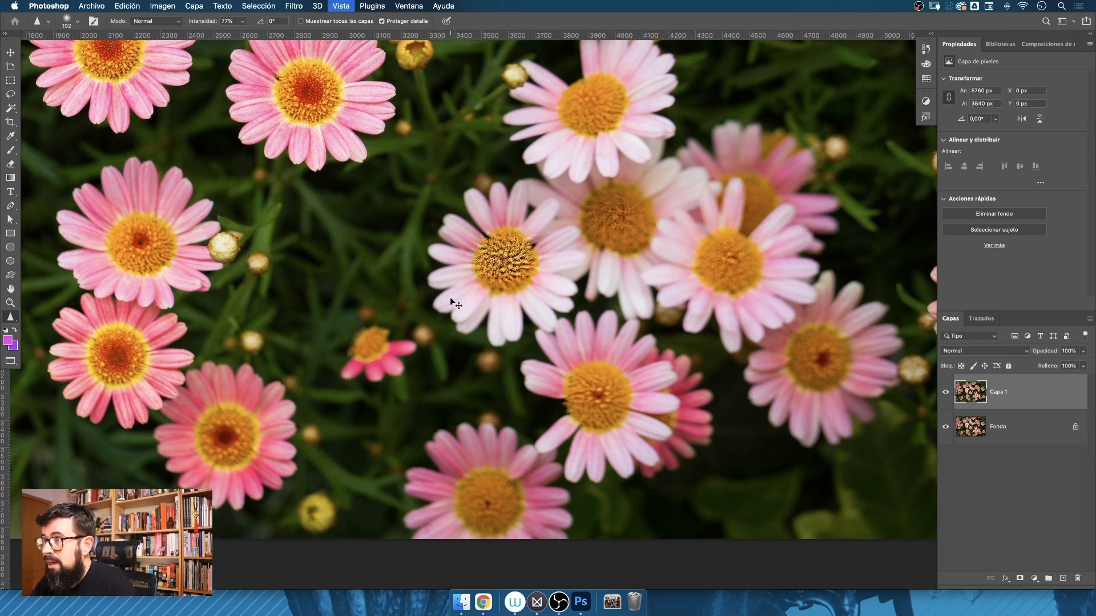
# - Examine the heavily sharpened yellow centre of the pale pink daisy up close and within the whole group
pyautogui.press('super+plus')
pyautogui.press('super+plus')
pyautogui.press('super+plus')
pyautogui.scroll(3, 428, 318)
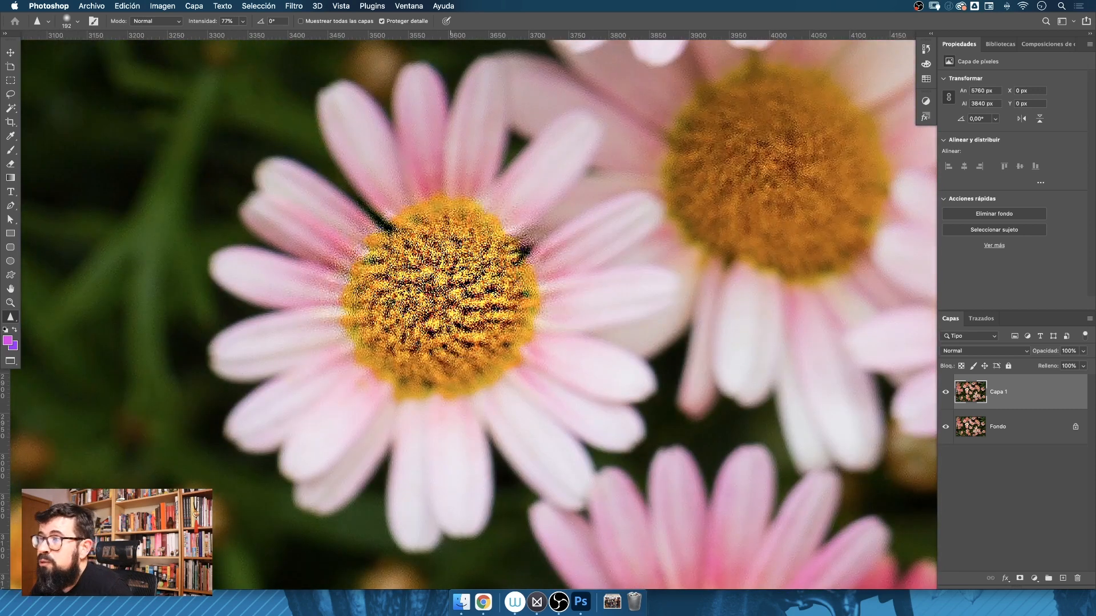
pyautogui.press('super+minus')
pyautogui.press('super+minus')
pyautogui.press('super+minus')
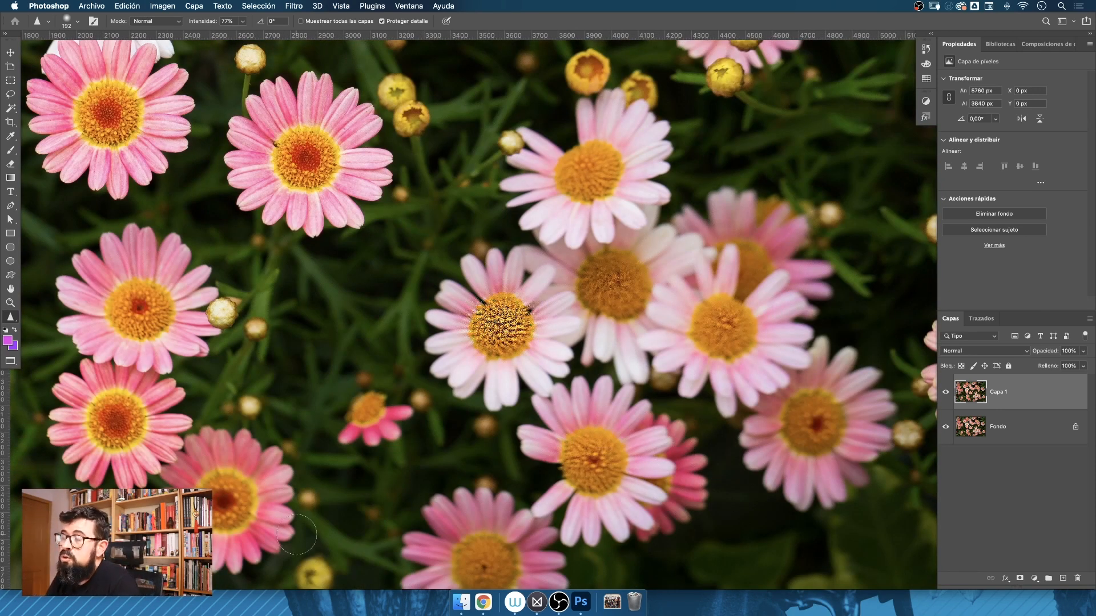